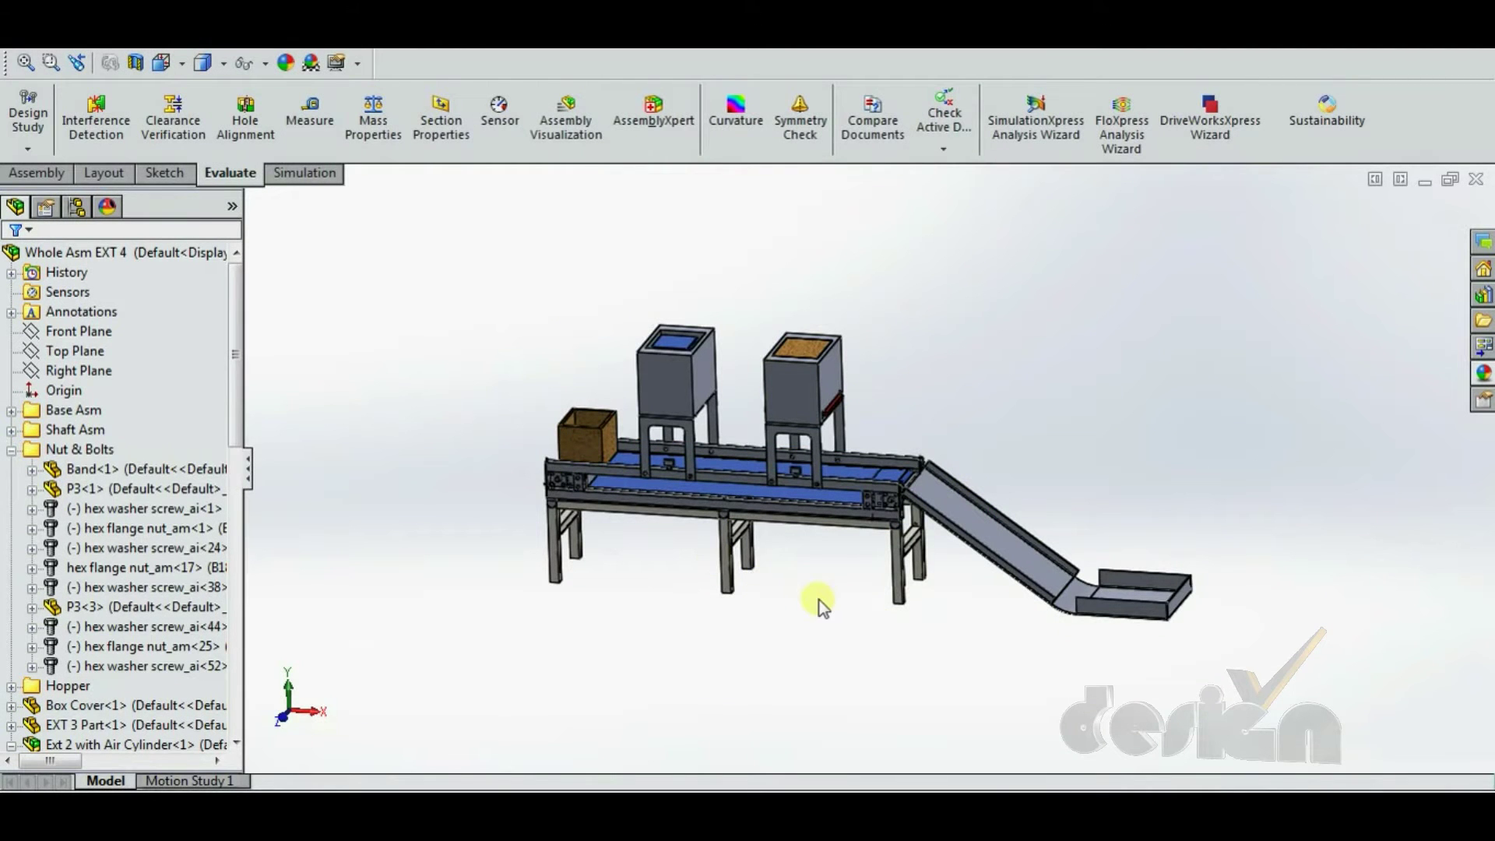
pyautogui.scroll(-3, 755, 400)
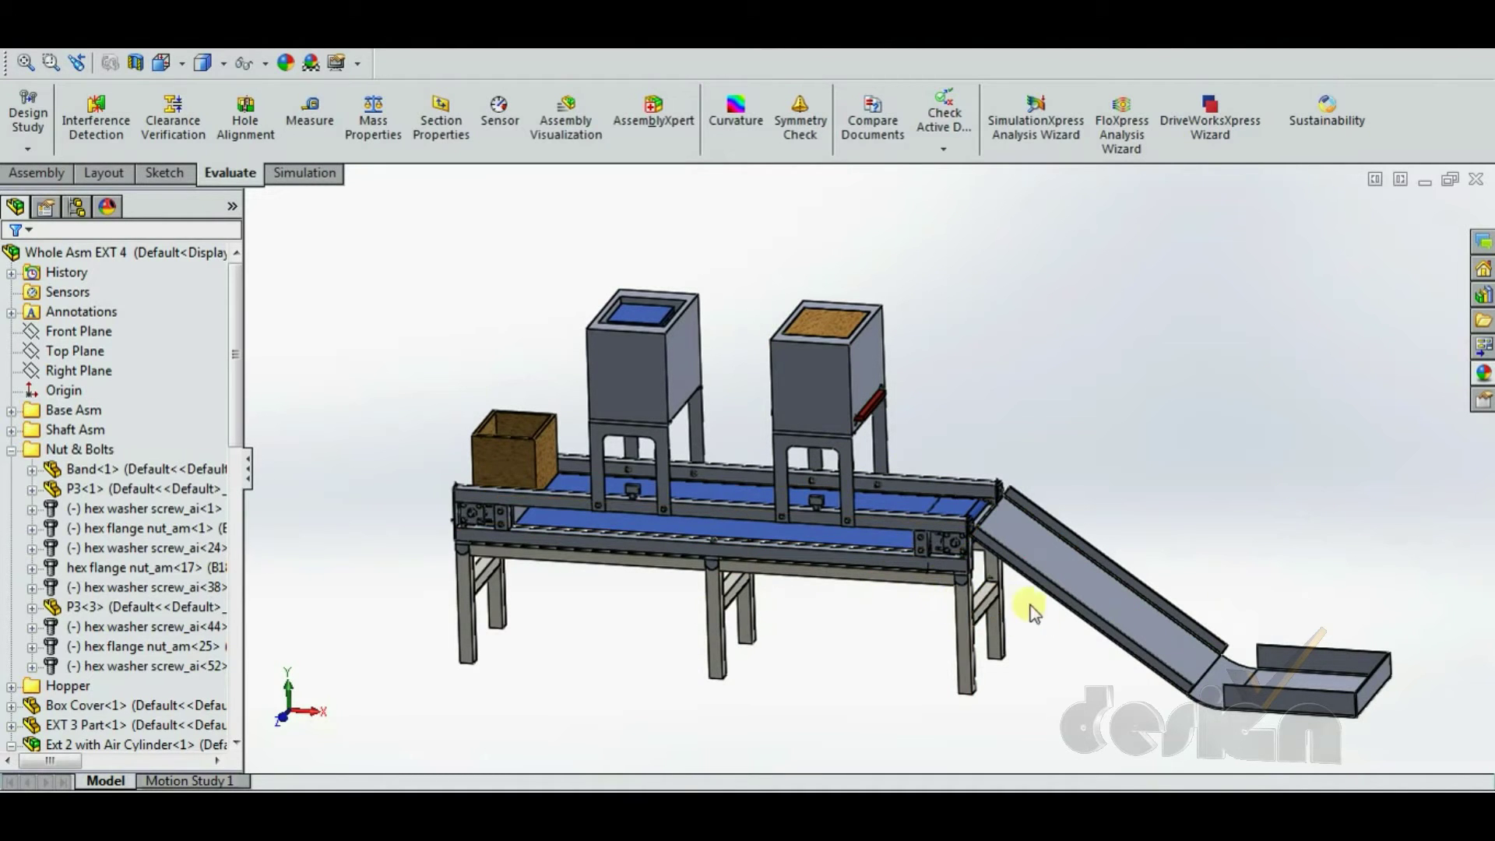
pyautogui.moveTo(1026, 607); pyautogui.dragTo(791, 657, button='middle')
pyautogui.scroll(-4, 1351, 596)
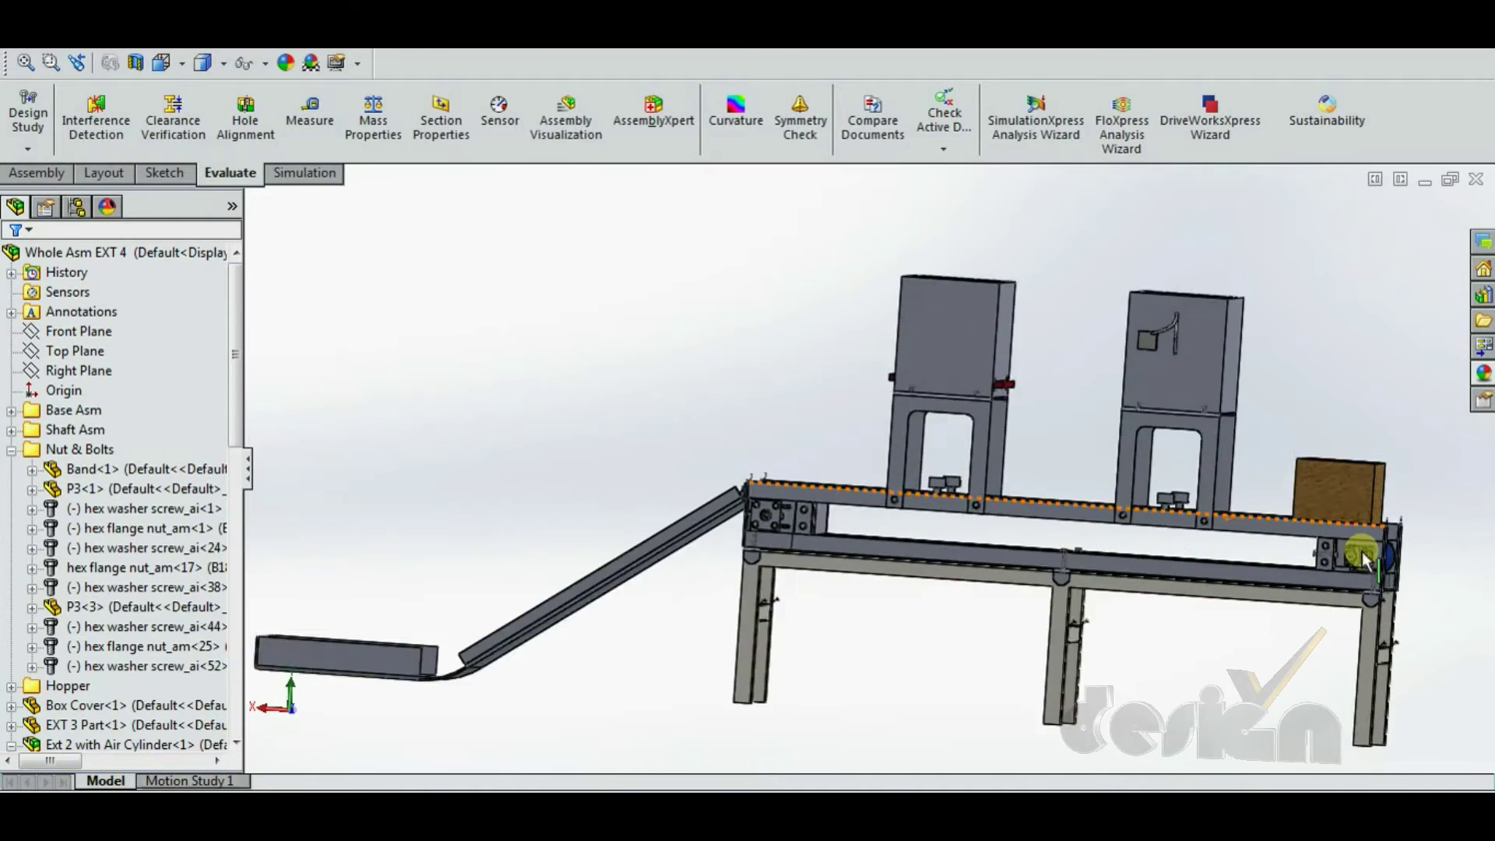
pyautogui.scroll(-5, 1350, 596)
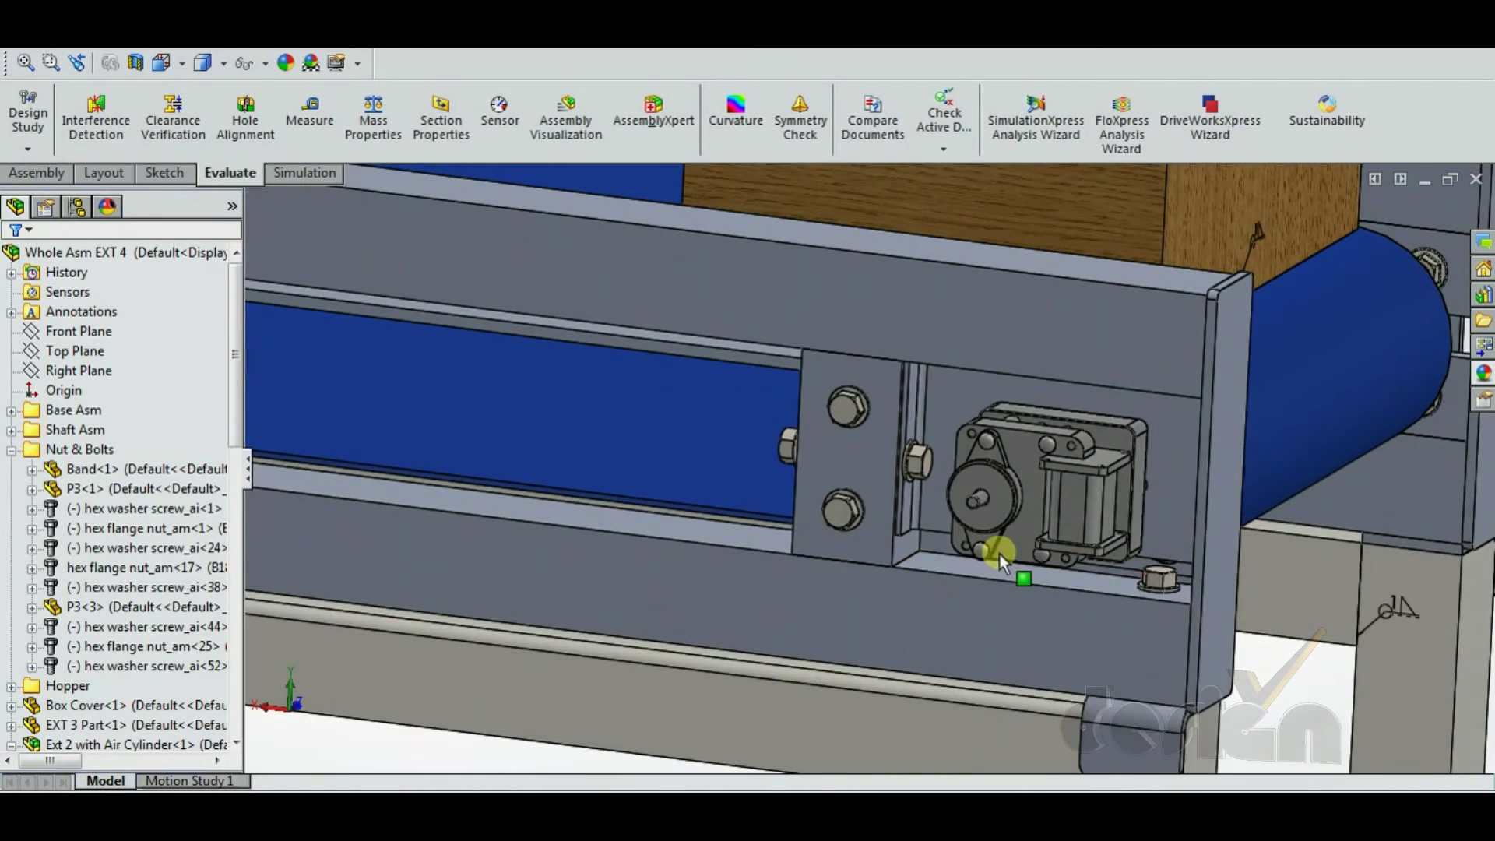
pyautogui.scroll(-3, 1094, 518)
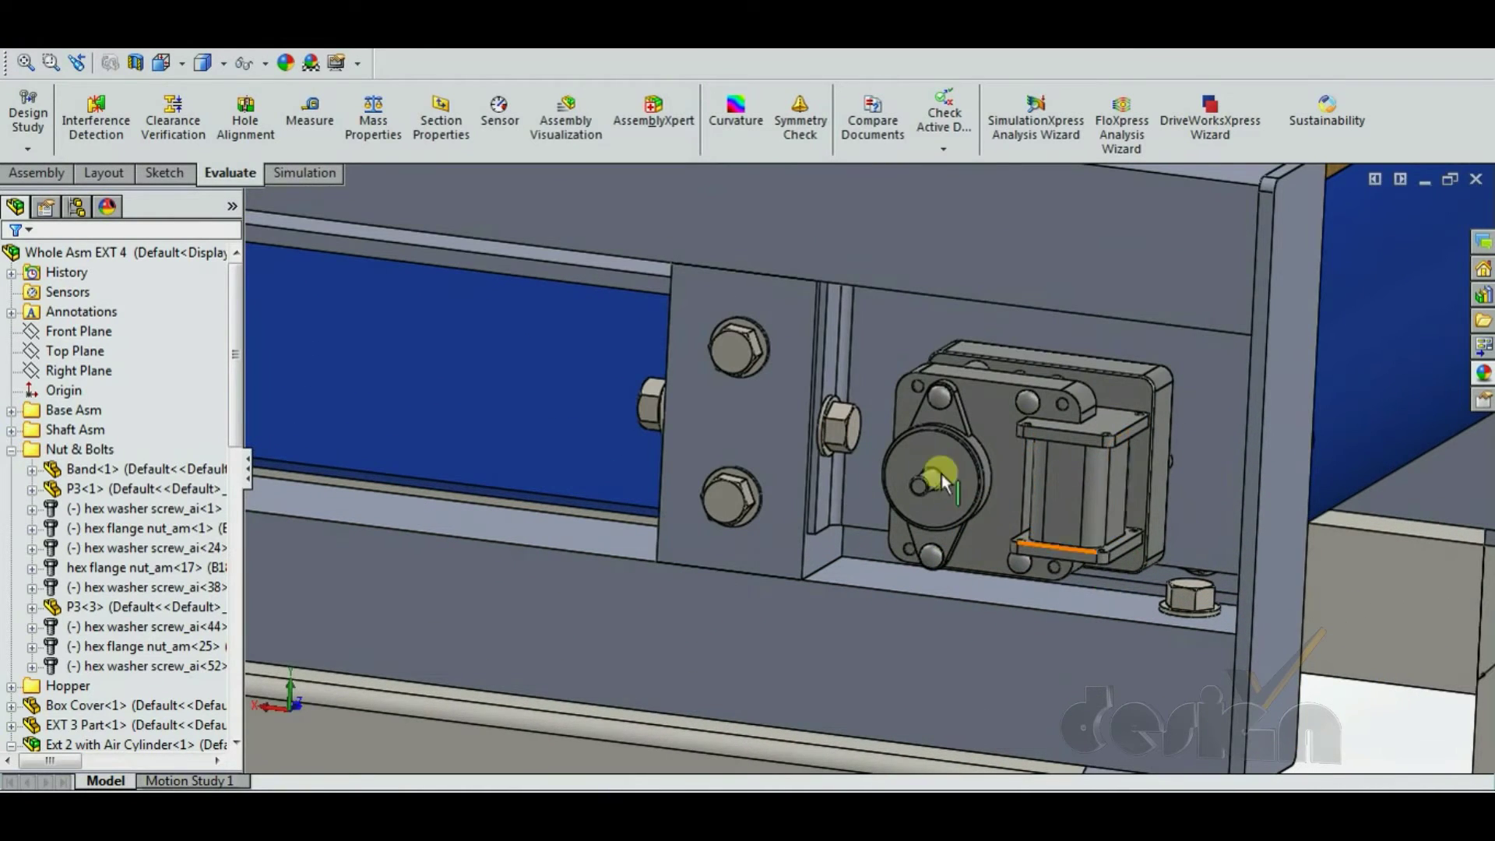
pyautogui.scroll(5, 1105, 510)
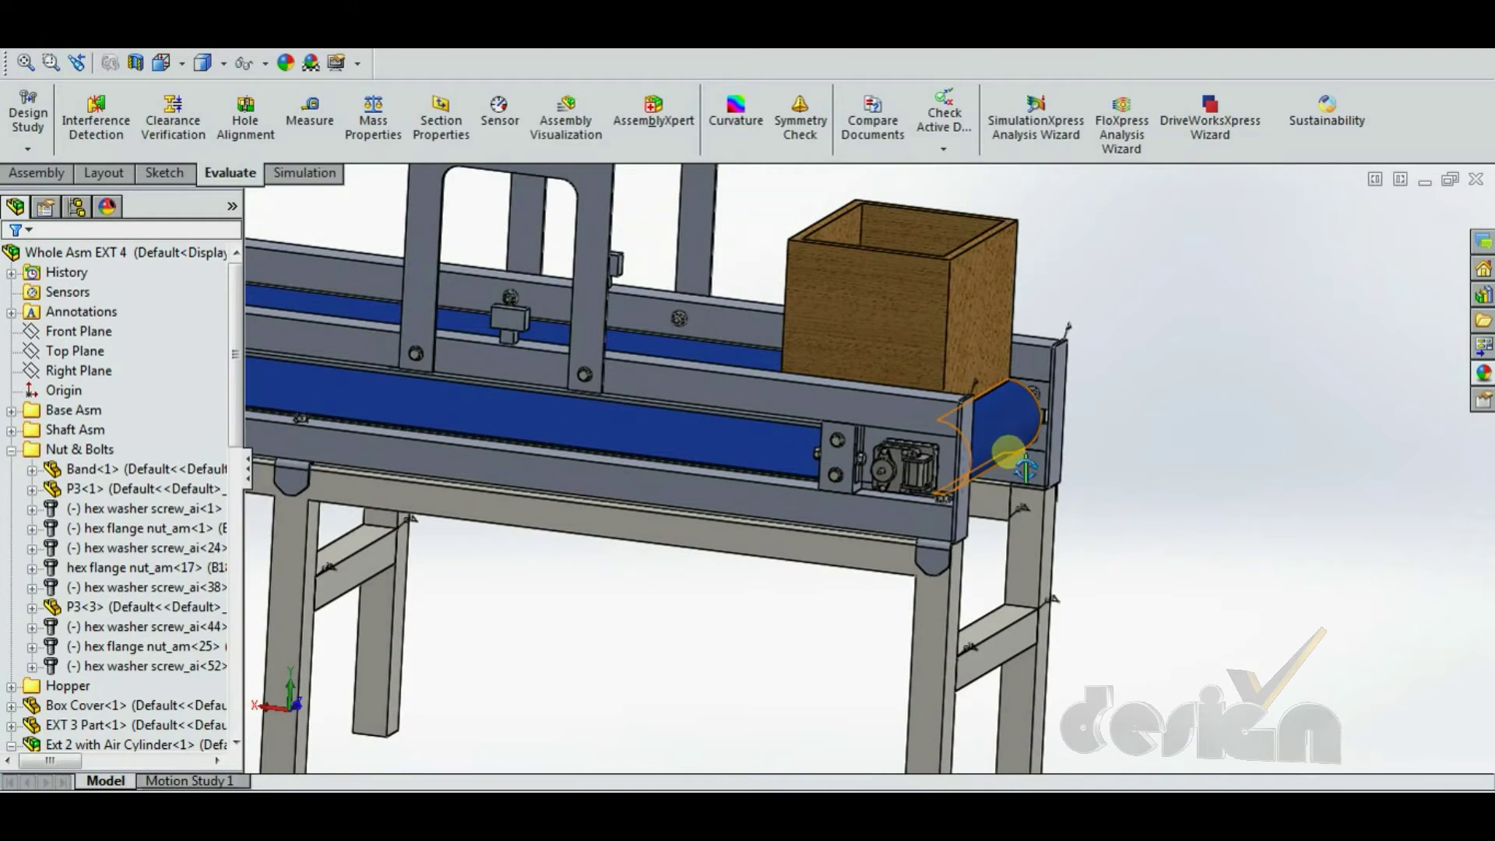
pyautogui.moveTo(970, 489); pyautogui.dragTo(1082, 280, button='middle')
# Step: Make the box on the conveyor belt transparent
pyautogui.rightClick(1051, 287)
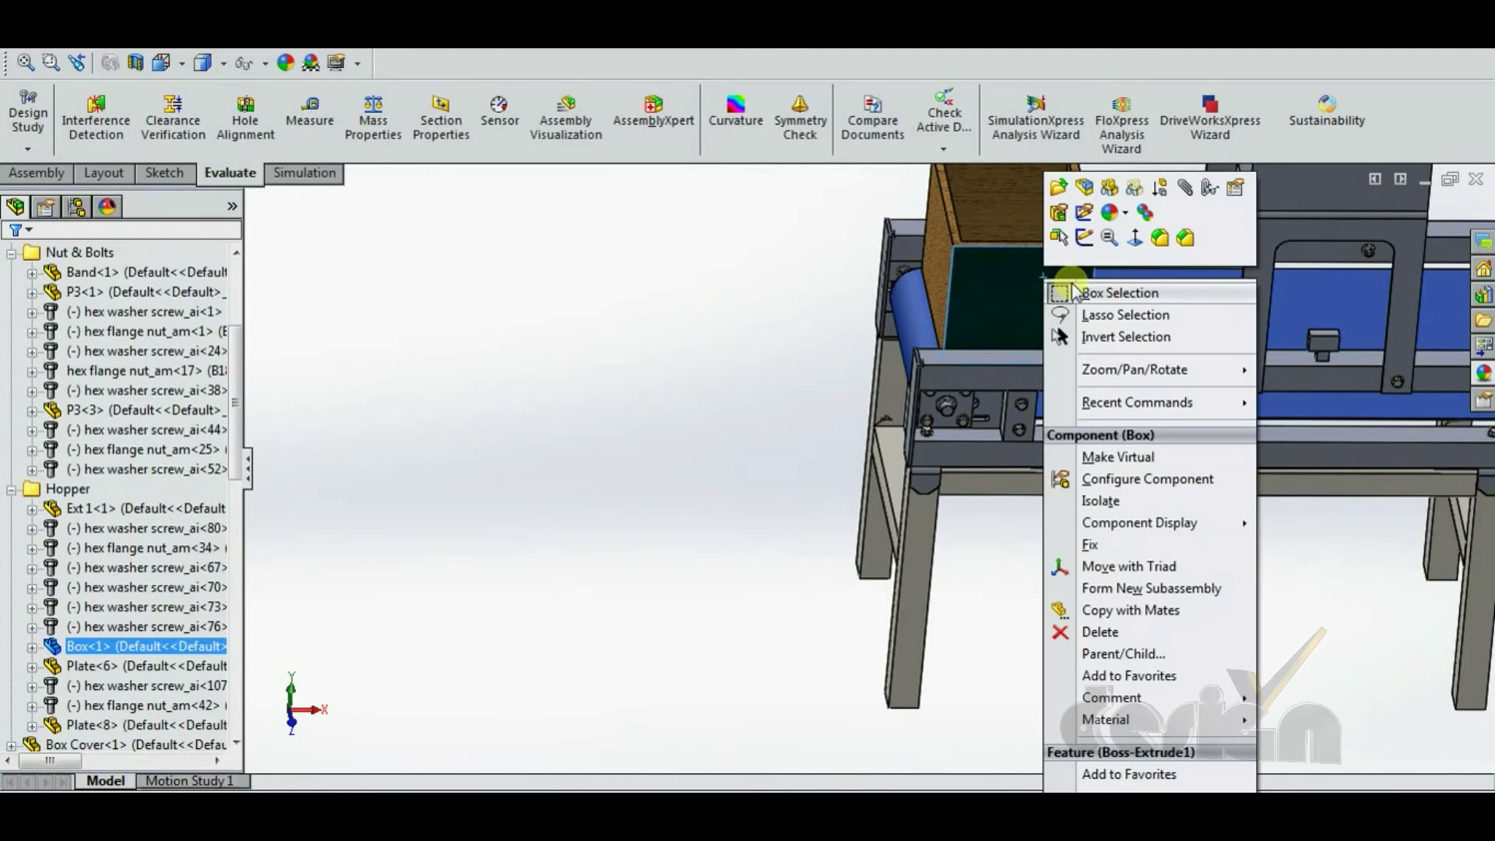
pyautogui.click(1134, 188)
pyautogui.scroll(-3, 1113, 327)
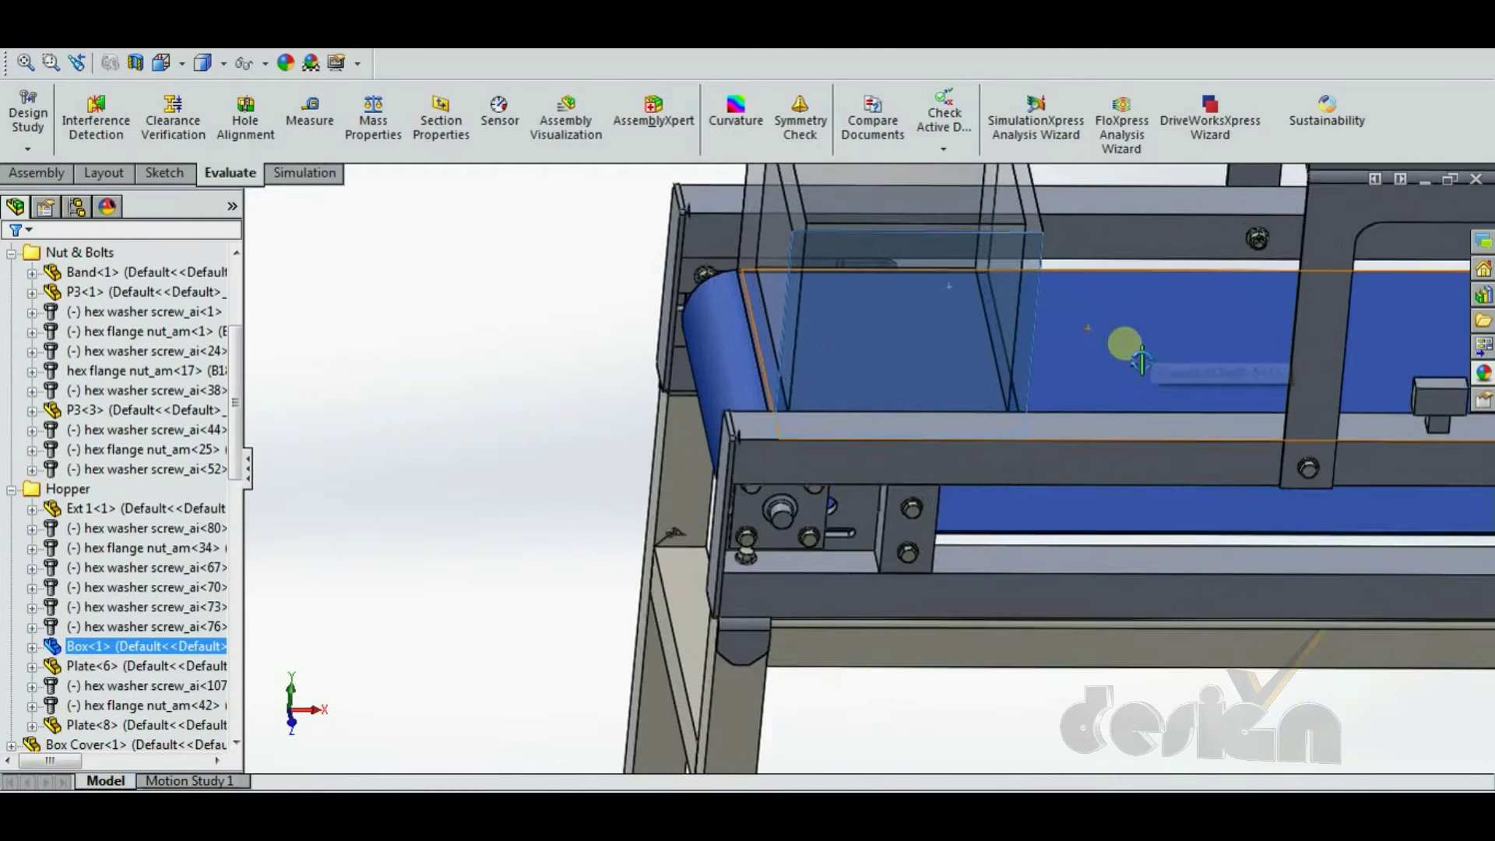
pyautogui.moveTo(1127, 343); pyautogui.dragTo(1085, 384, button='middle')
# Step: Make the conveyor belt transparent as well
pyautogui.rightClick(1084, 383)
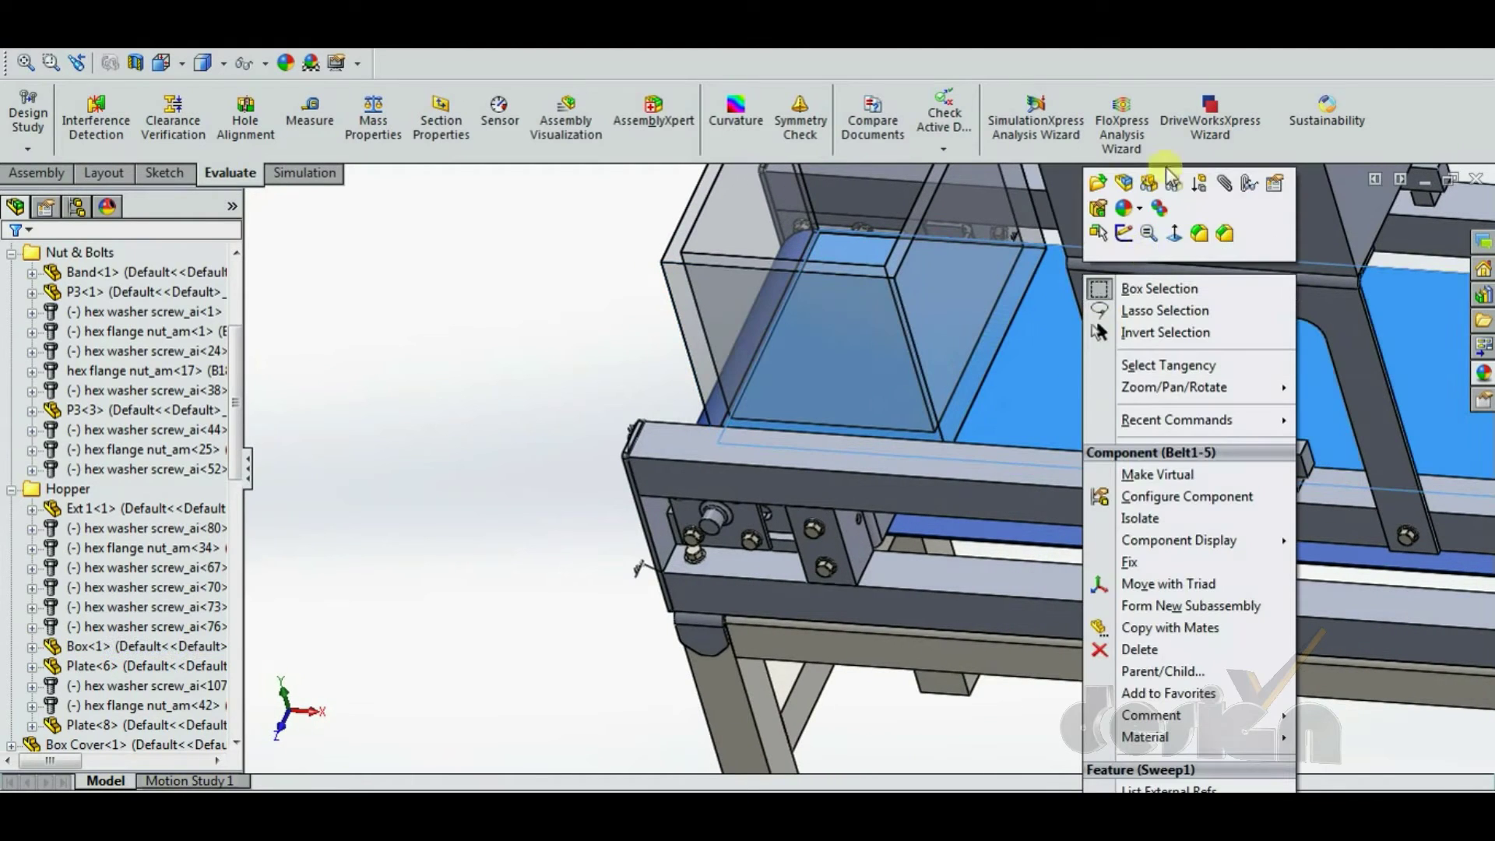
pyautogui.click(1177, 200)
pyautogui.scroll(5, 1041, 444)
pyautogui.scroll(-8, 827, 483)
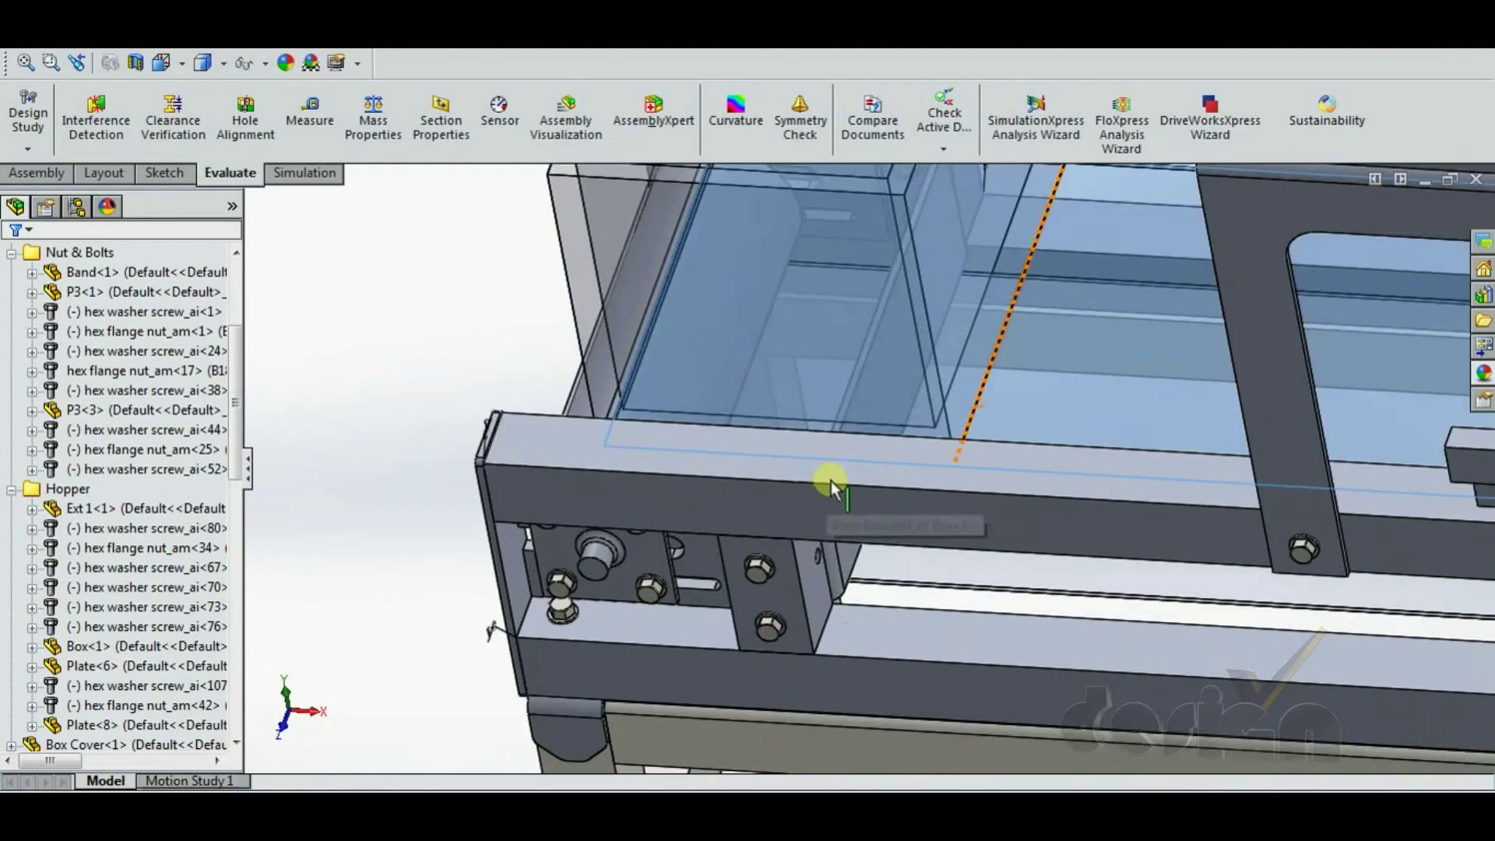
pyautogui.scroll(5, 618, 390)
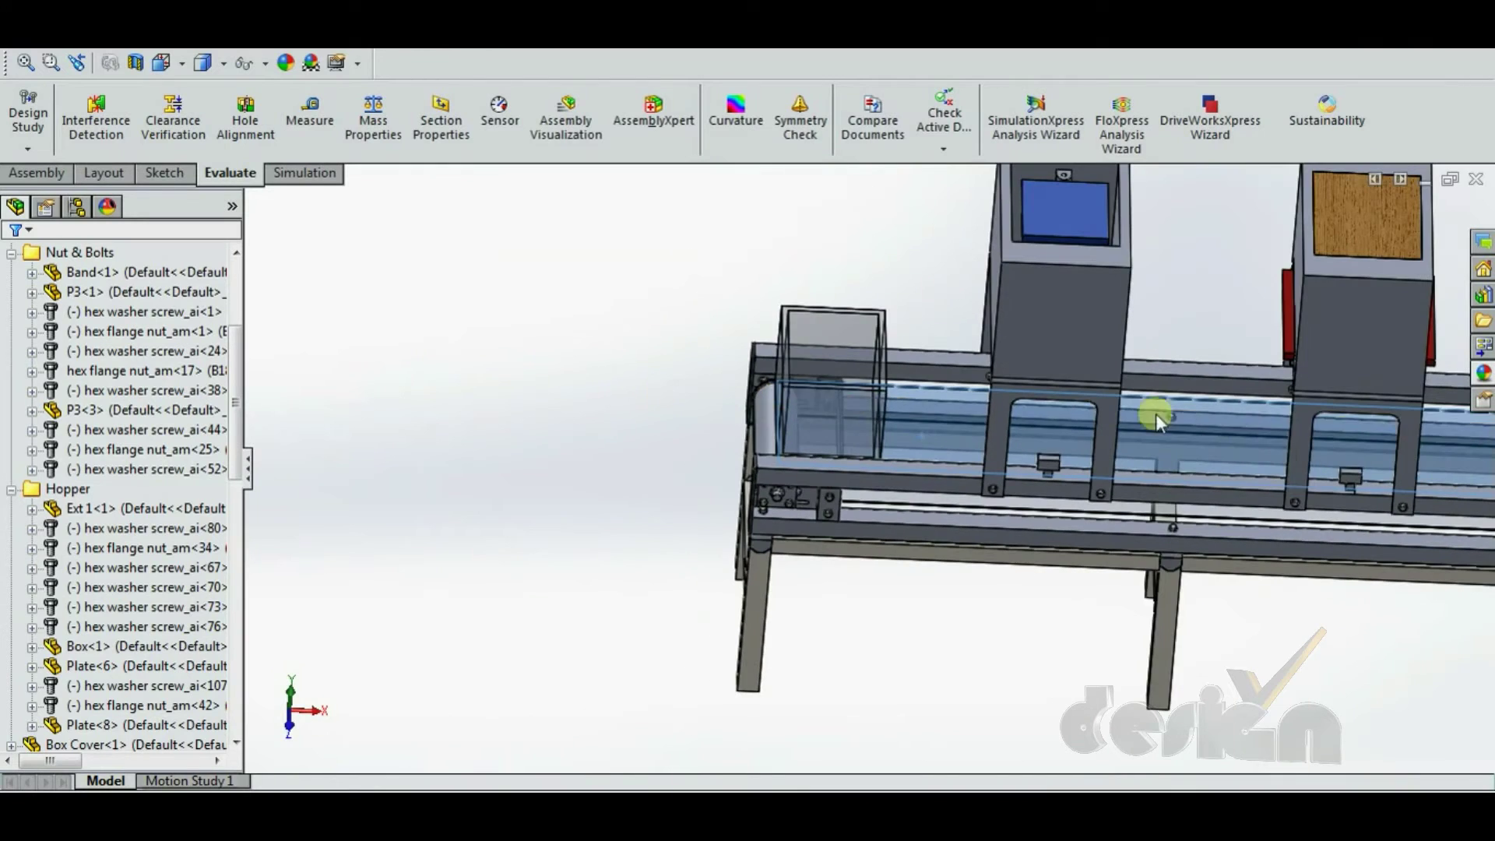
pyautogui.scroll(4, 1258, 491)
pyautogui.scroll(-5, 1254, 494)
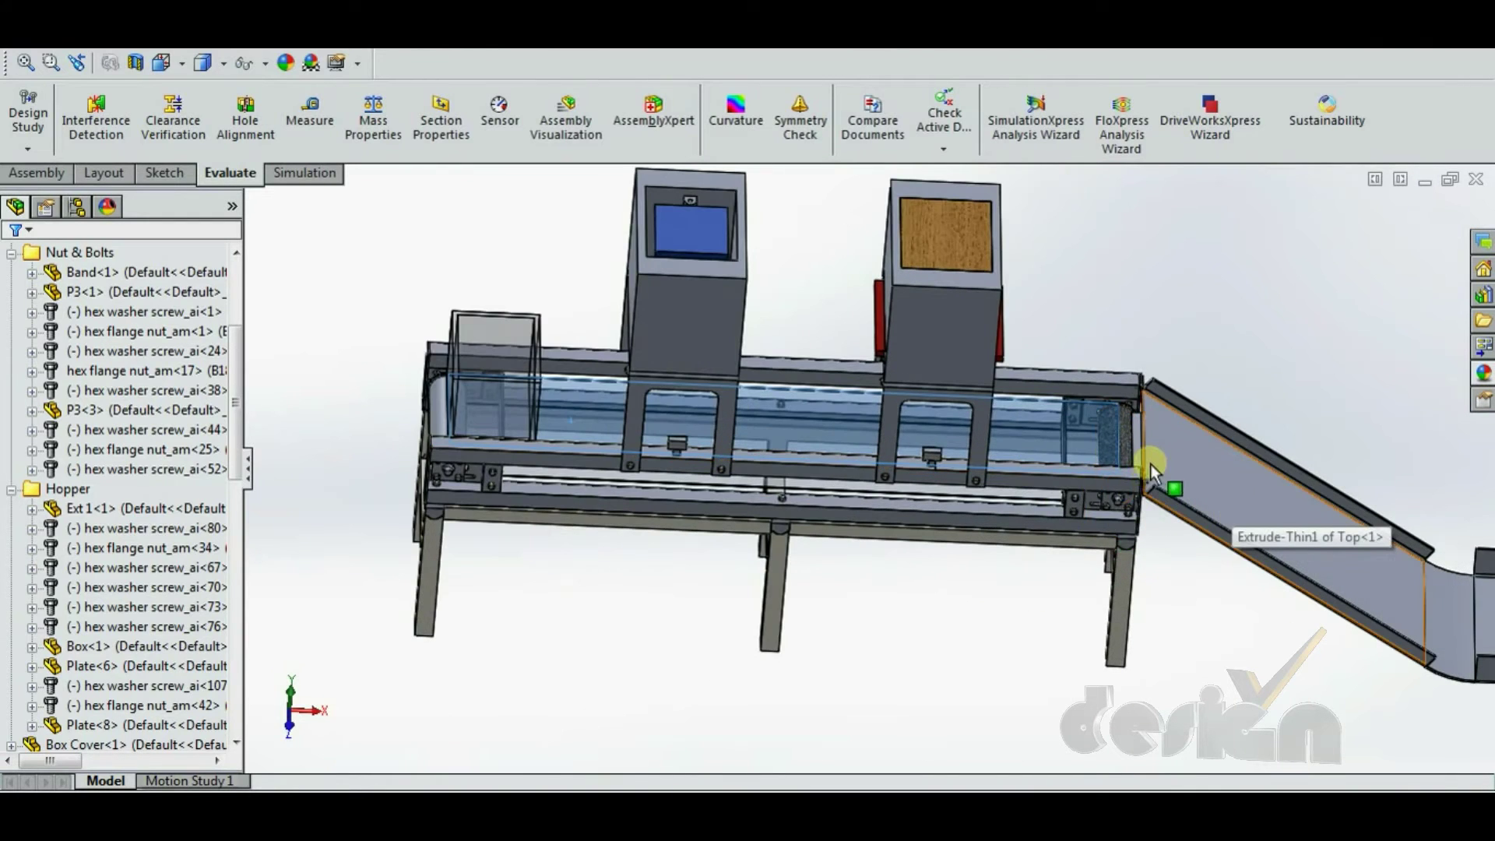
pyautogui.scroll(4, 1249, 494)
# Step: Orbit to a near front-on view of the machine, bringing the chute's end box in
pyautogui.moveTo(1275, 544); pyautogui.dragTo(1121, 528, button='middle')
pyautogui.scroll(2, 1266, 590)
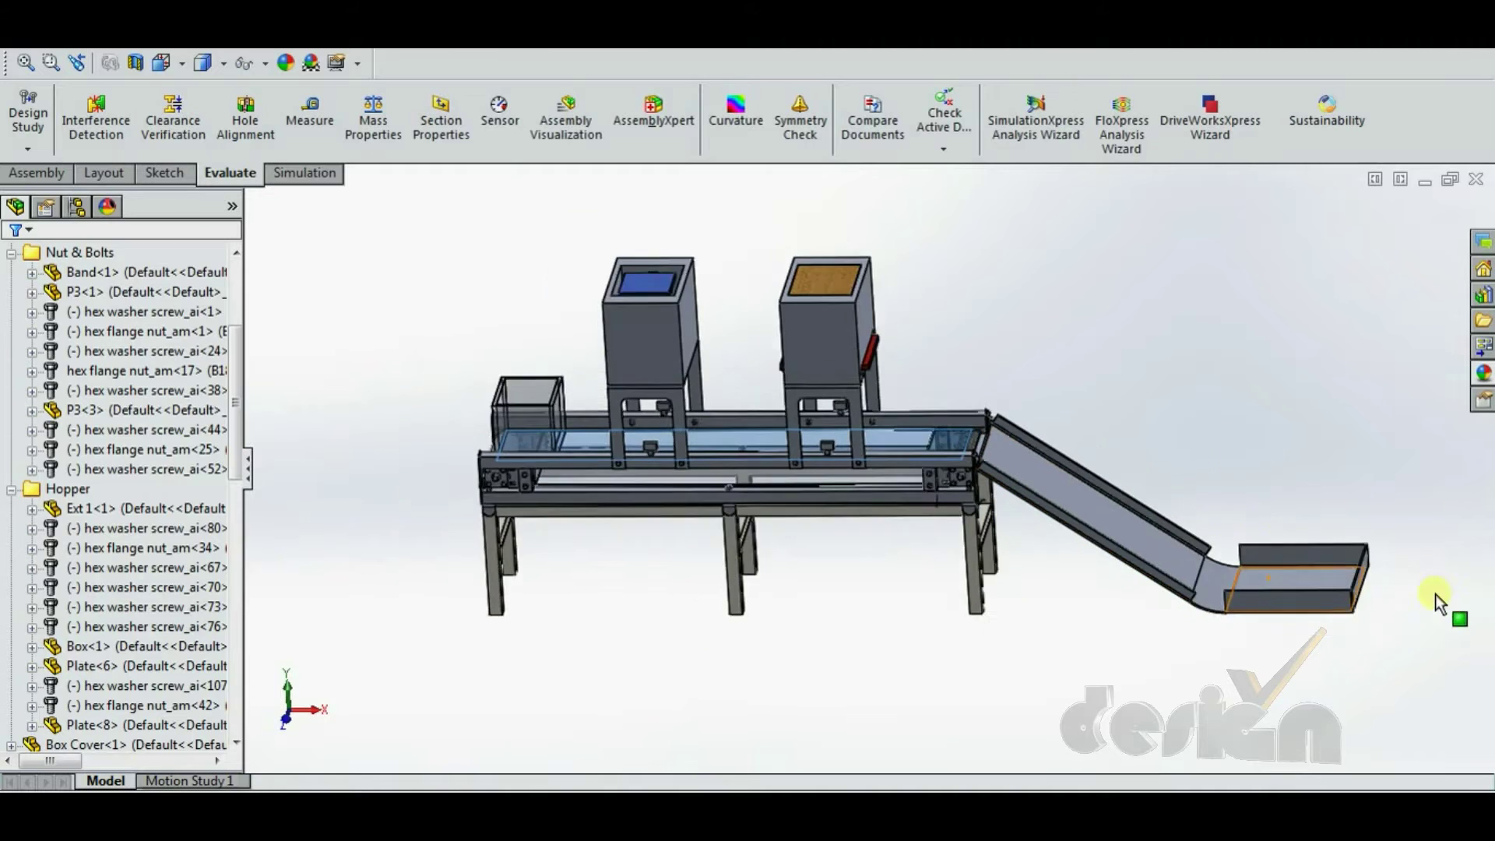
pyautogui.keyDown('ctrl'); pyautogui.moveTo(1440, 603); pyautogui.dragTo(1148, 506, button='middle'); pyautogui.keyUp('ctrl')
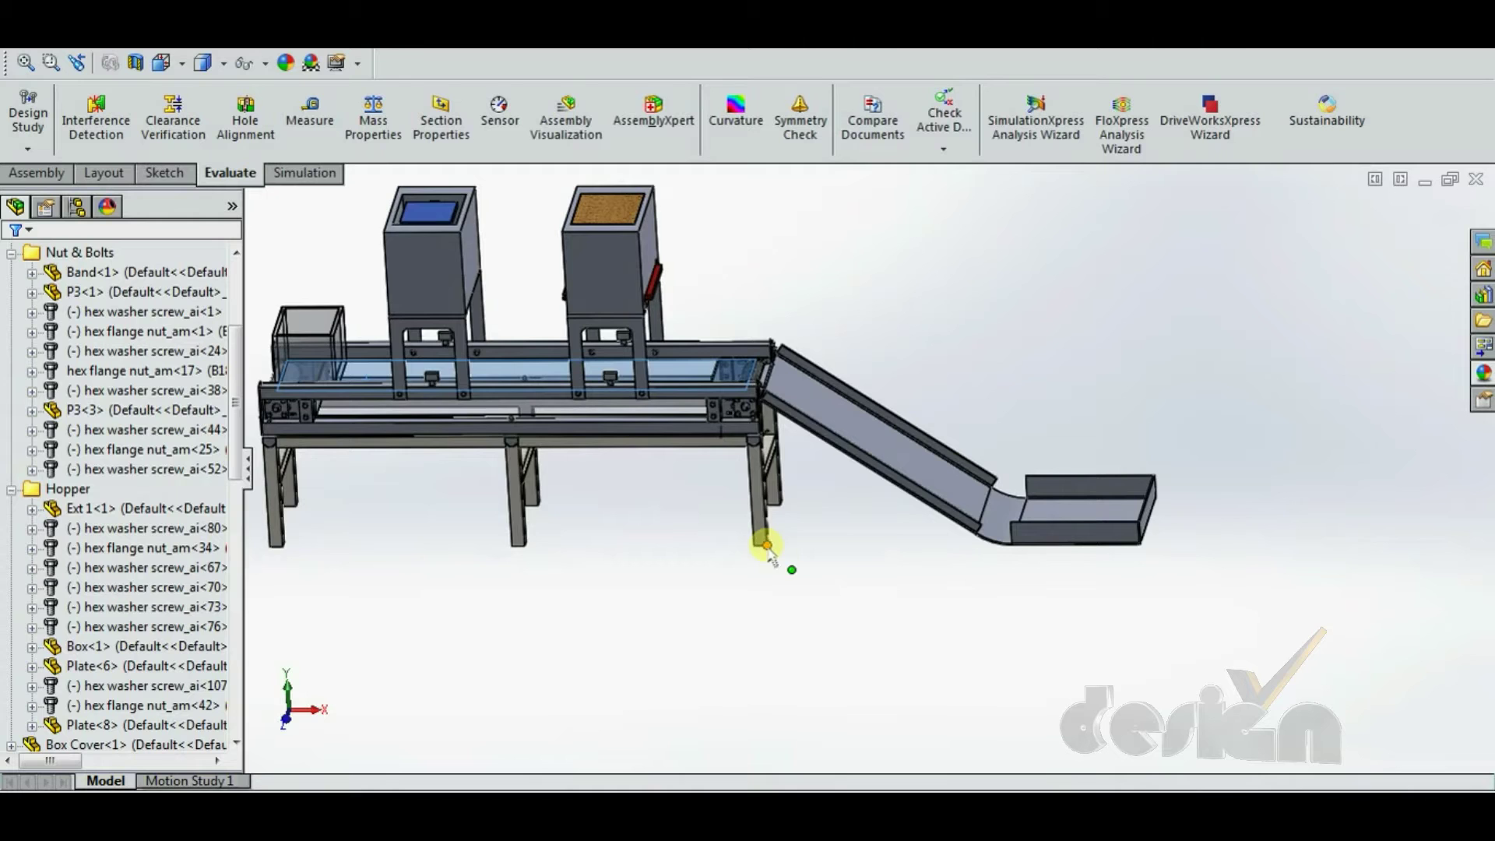
pyautogui.scroll(-3, 806, 399)
pyautogui.scroll(3, 744, 398)
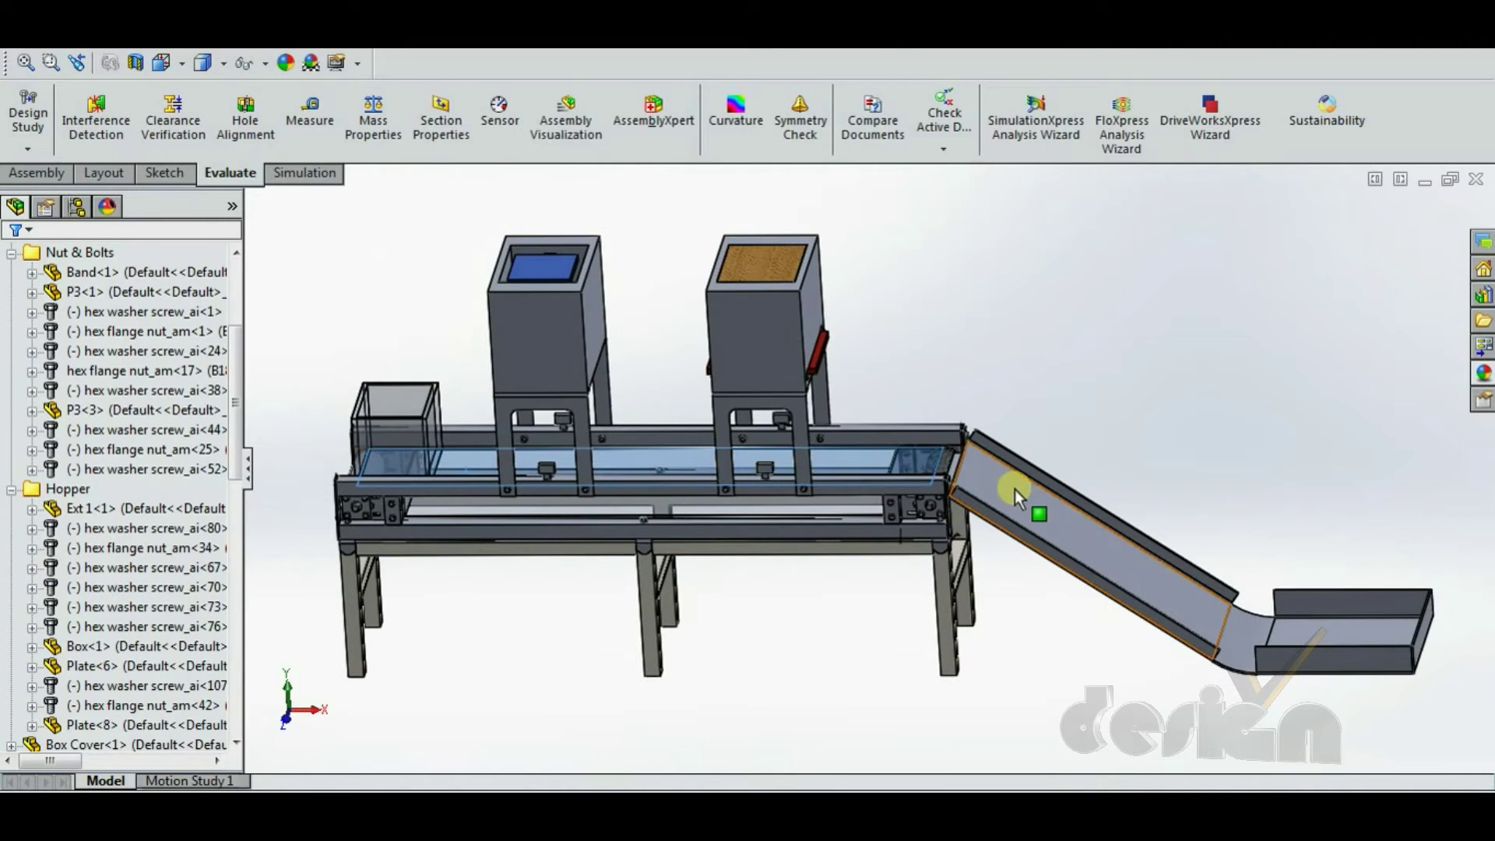
pyautogui.scroll(-3, 385, 479)
pyautogui.scroll(-2, 385, 478)
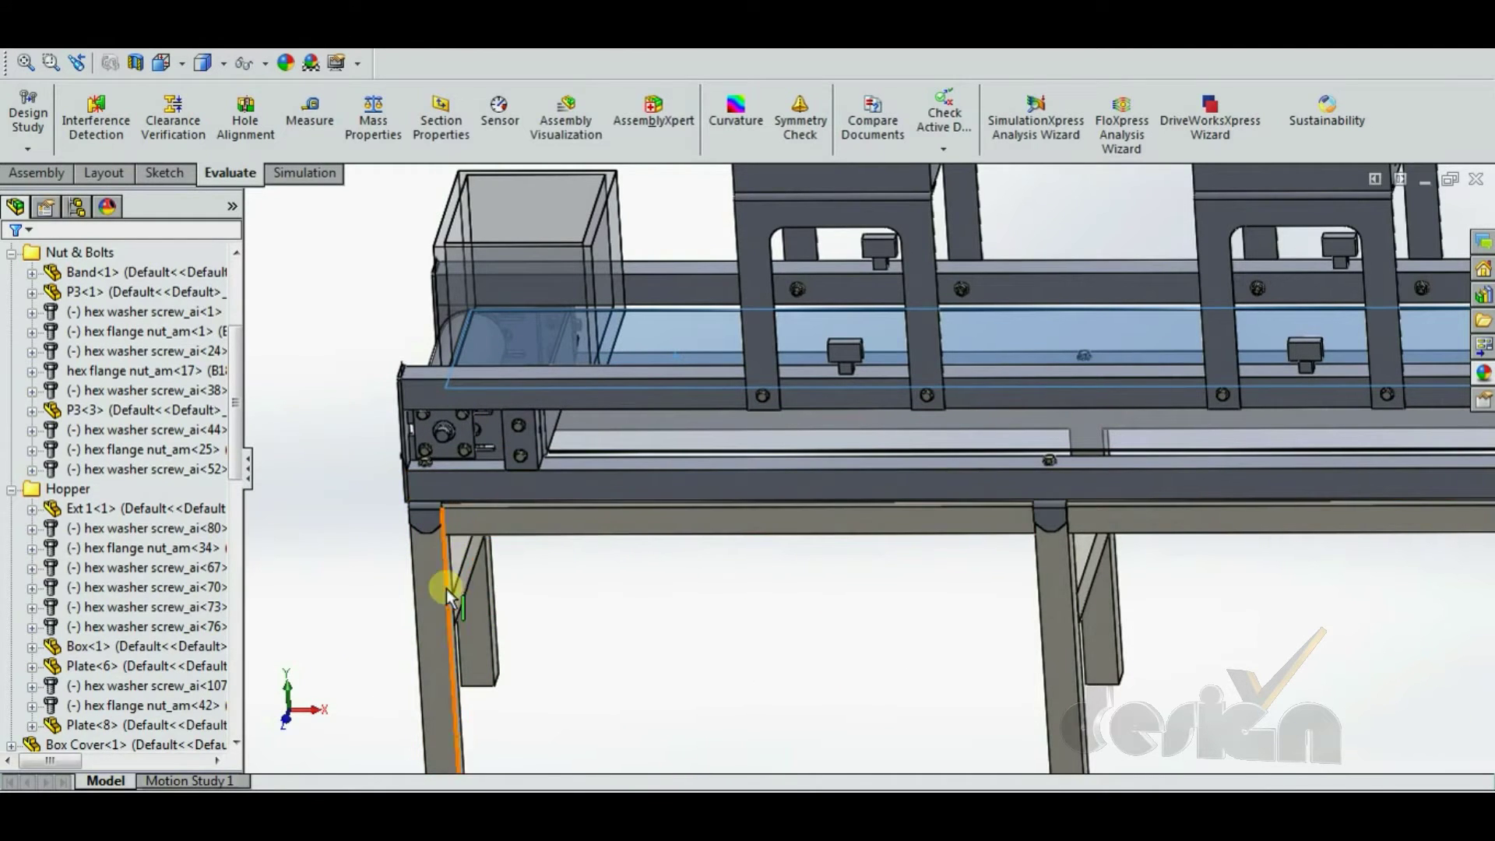
# Step: Orbit to see the conveyor's left end from below, then to a steep tilted view
pyautogui.moveTo(446, 588); pyautogui.dragTo(441, 526, button='middle')
pyautogui.scroll(-5, 574, 358)
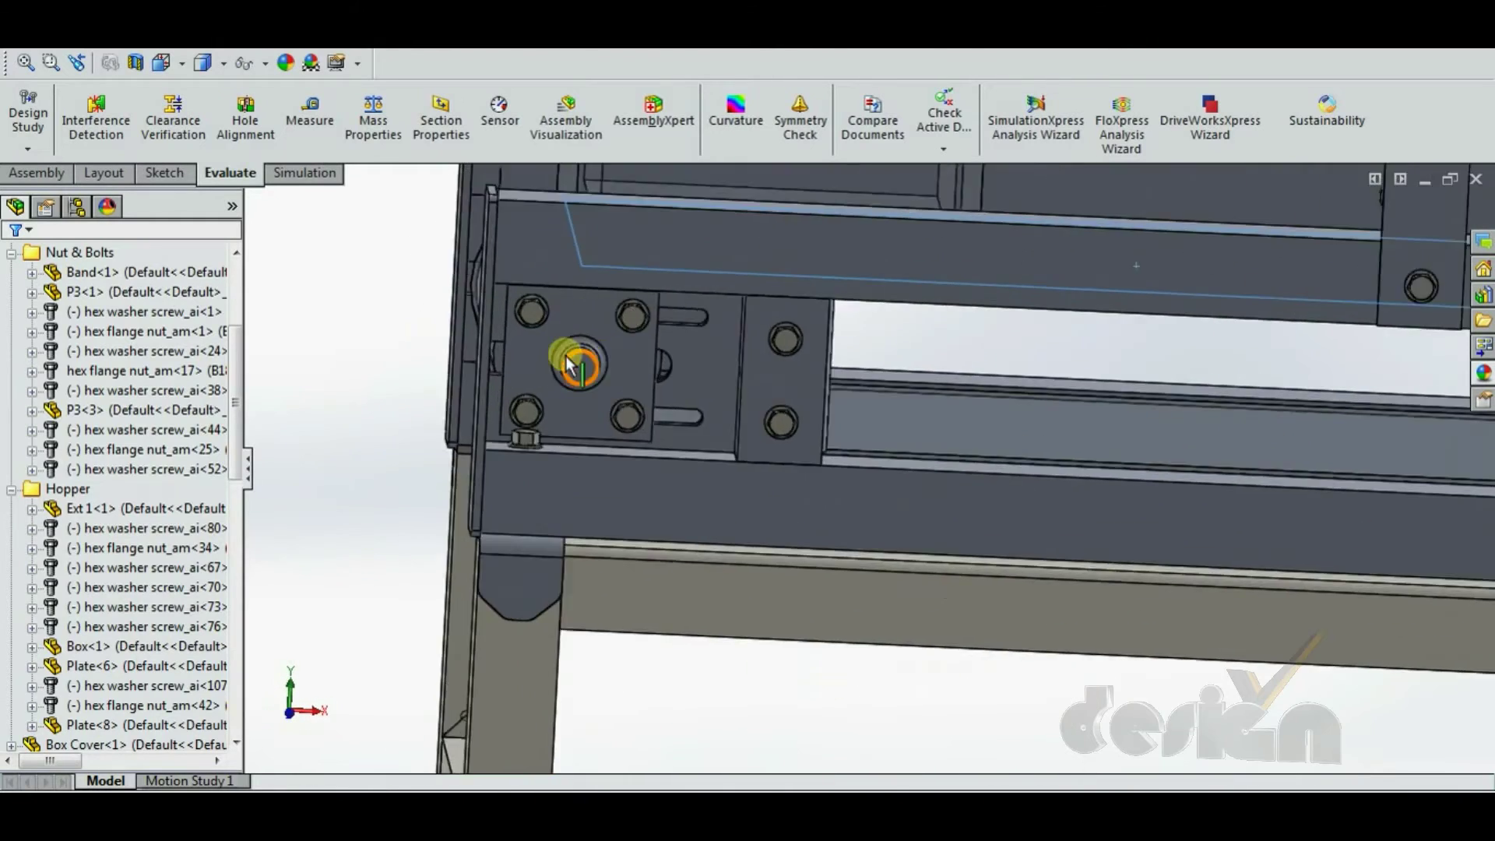
pyautogui.scroll(5, 749, 483)
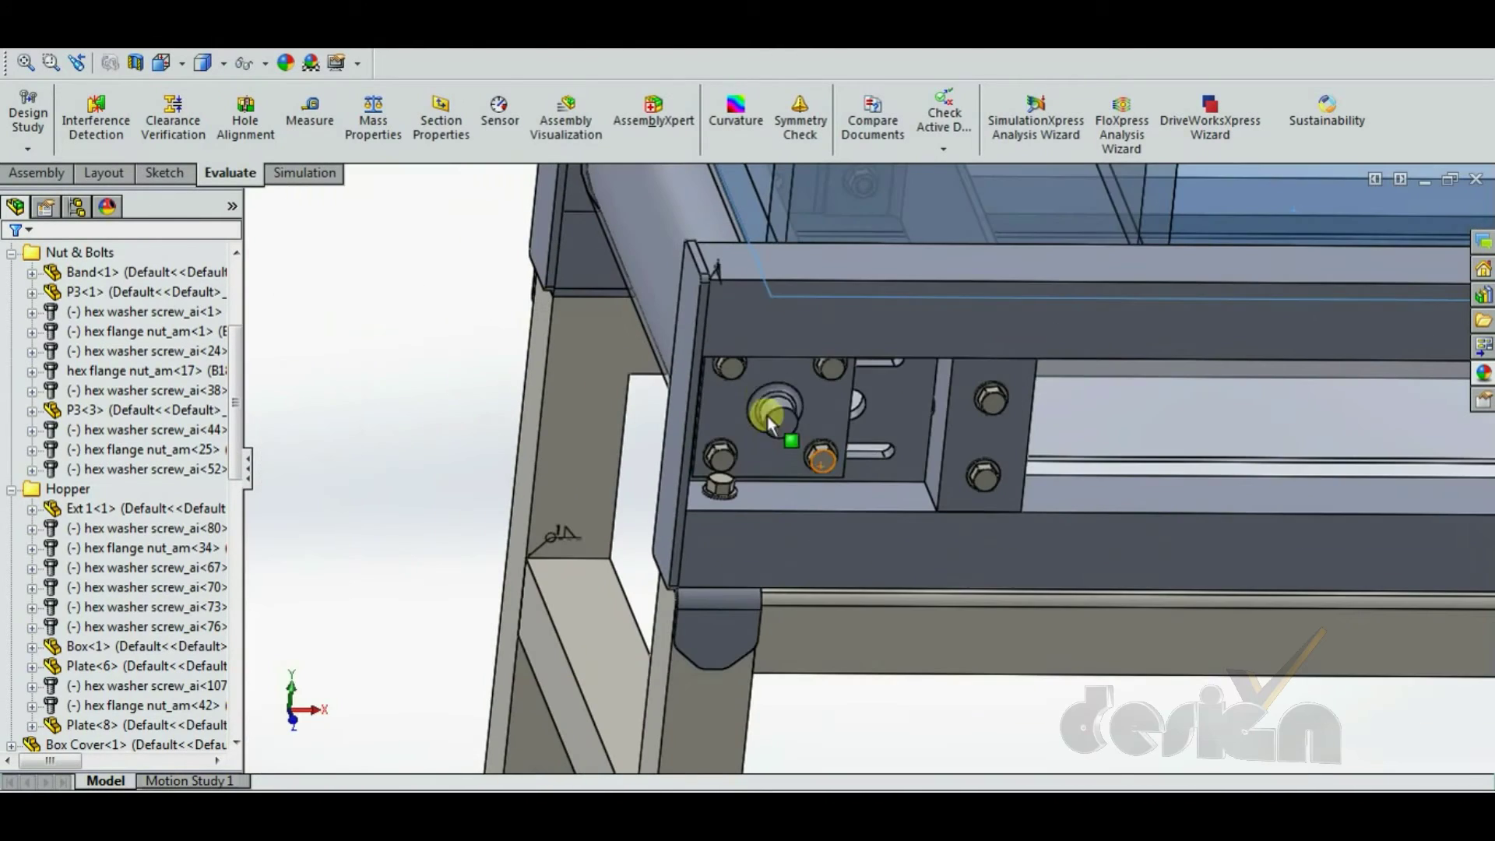
pyautogui.scroll(5, 845, 420)
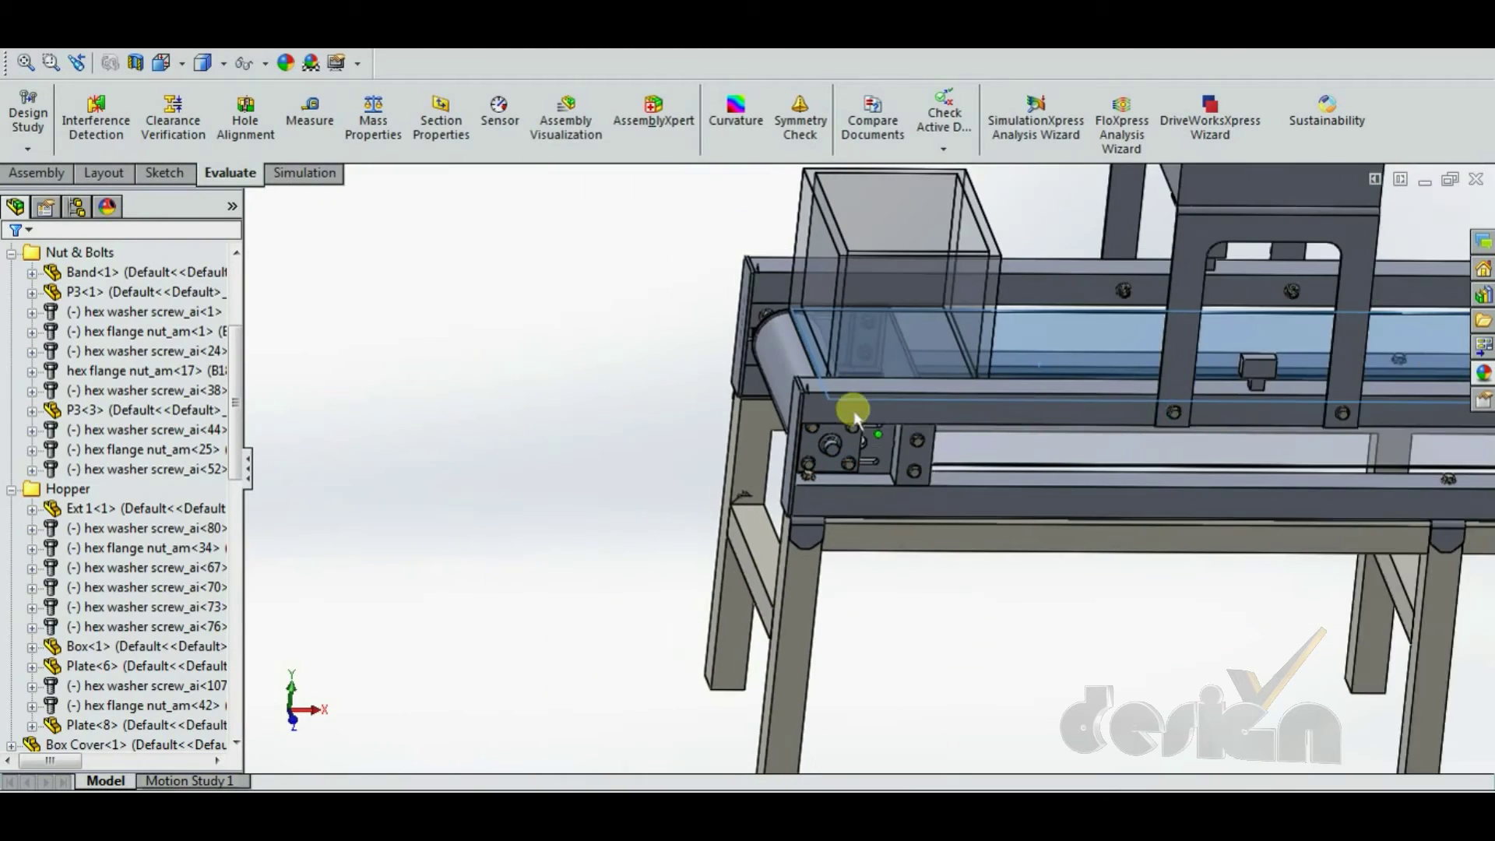
pyautogui.moveTo(951, 474); pyautogui.dragTo(1203, 271, button='middle')
pyautogui.scroll(-2, 1203, 271)
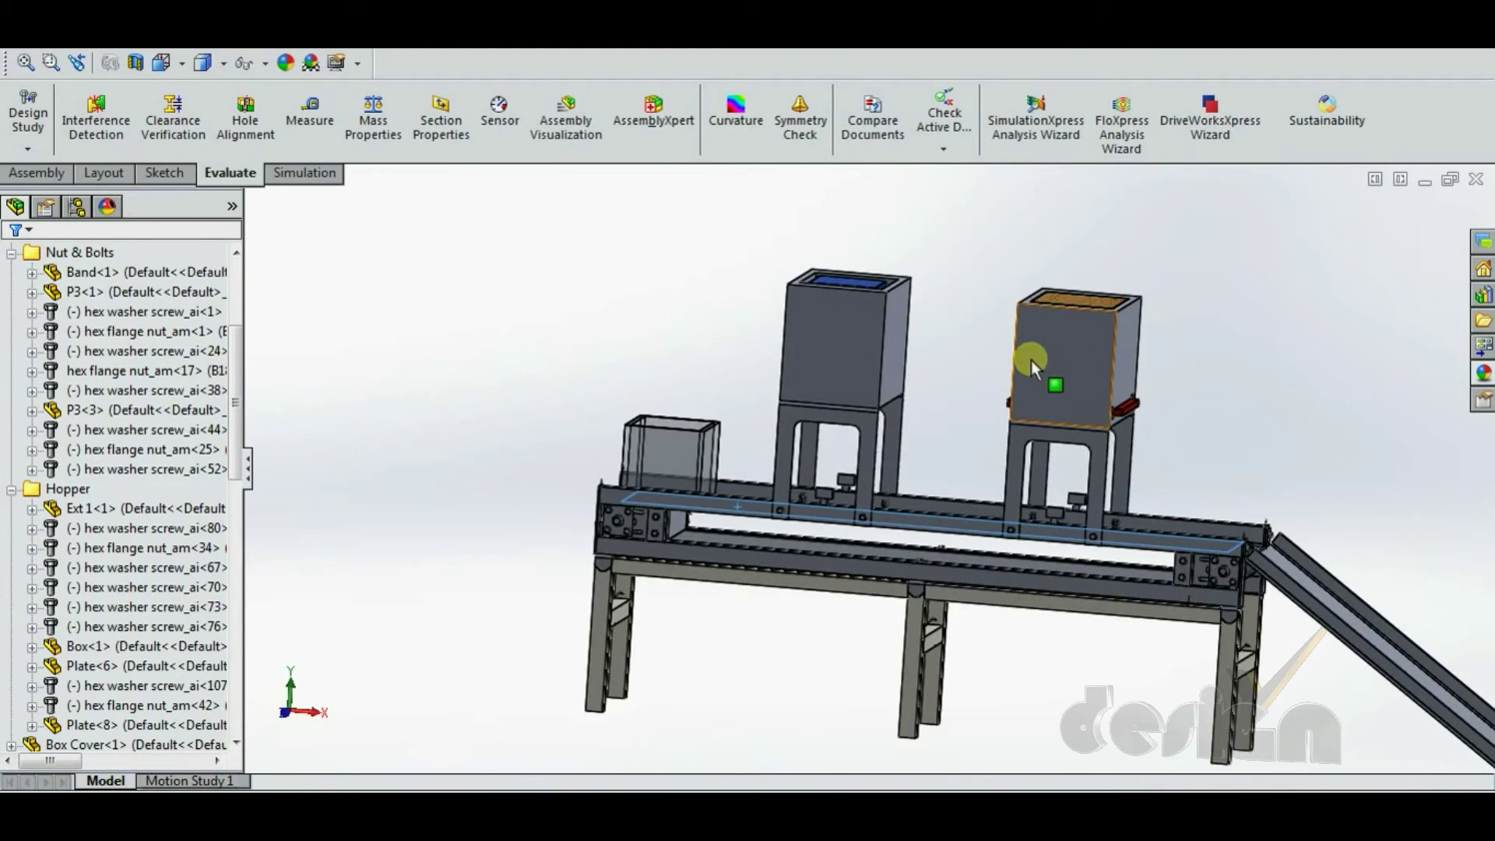
# Step: Make the right hopper transparent and select the left hopper
pyautogui.rightClick(1043, 375)
pyautogui.click(1160, 277)
pyautogui.scroll(-8, 968, 457)
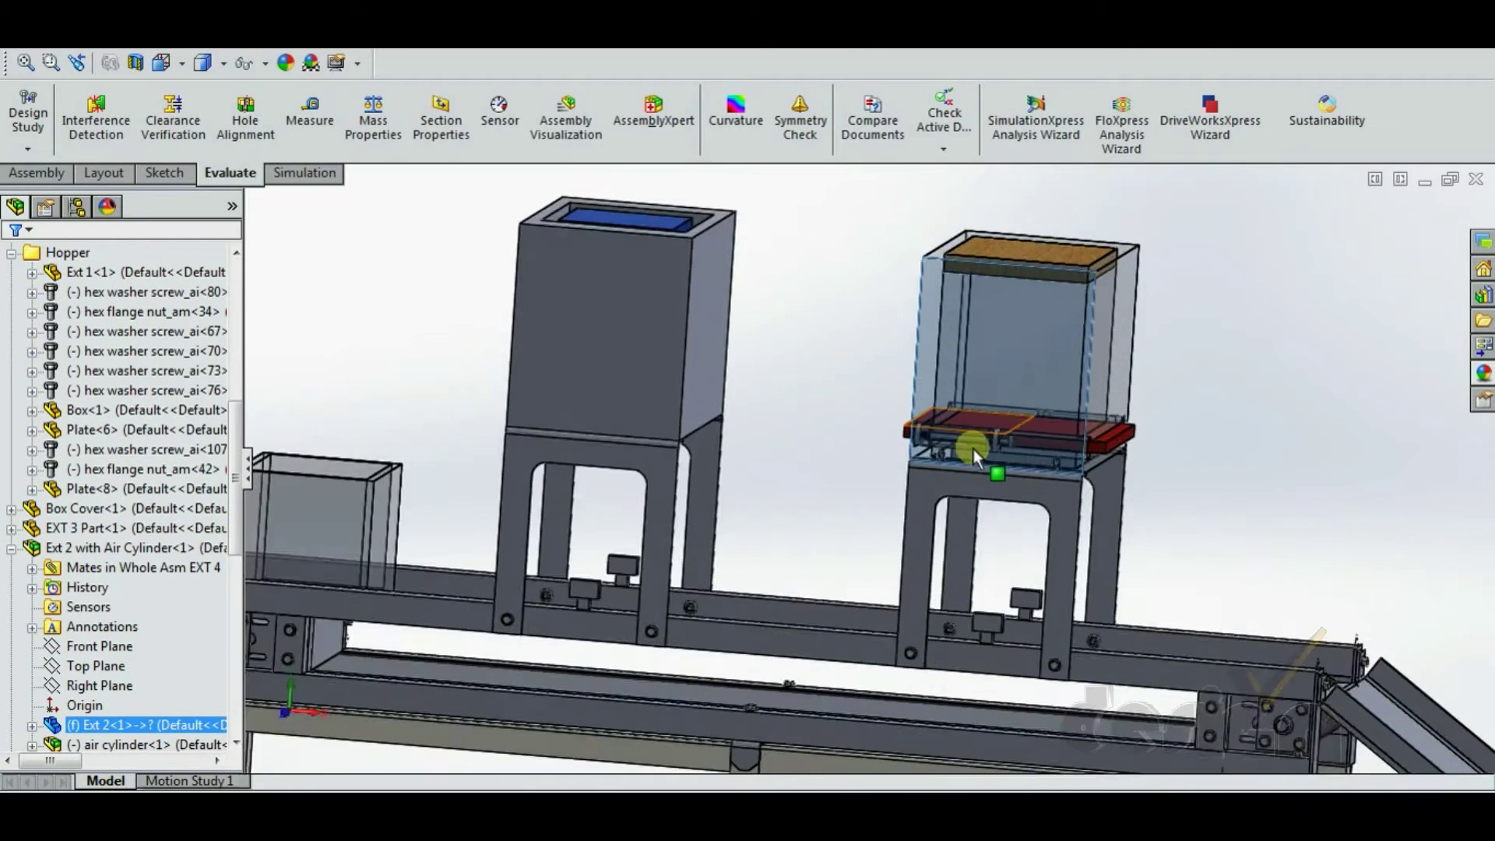
pyautogui.scroll(10, 974, 534)
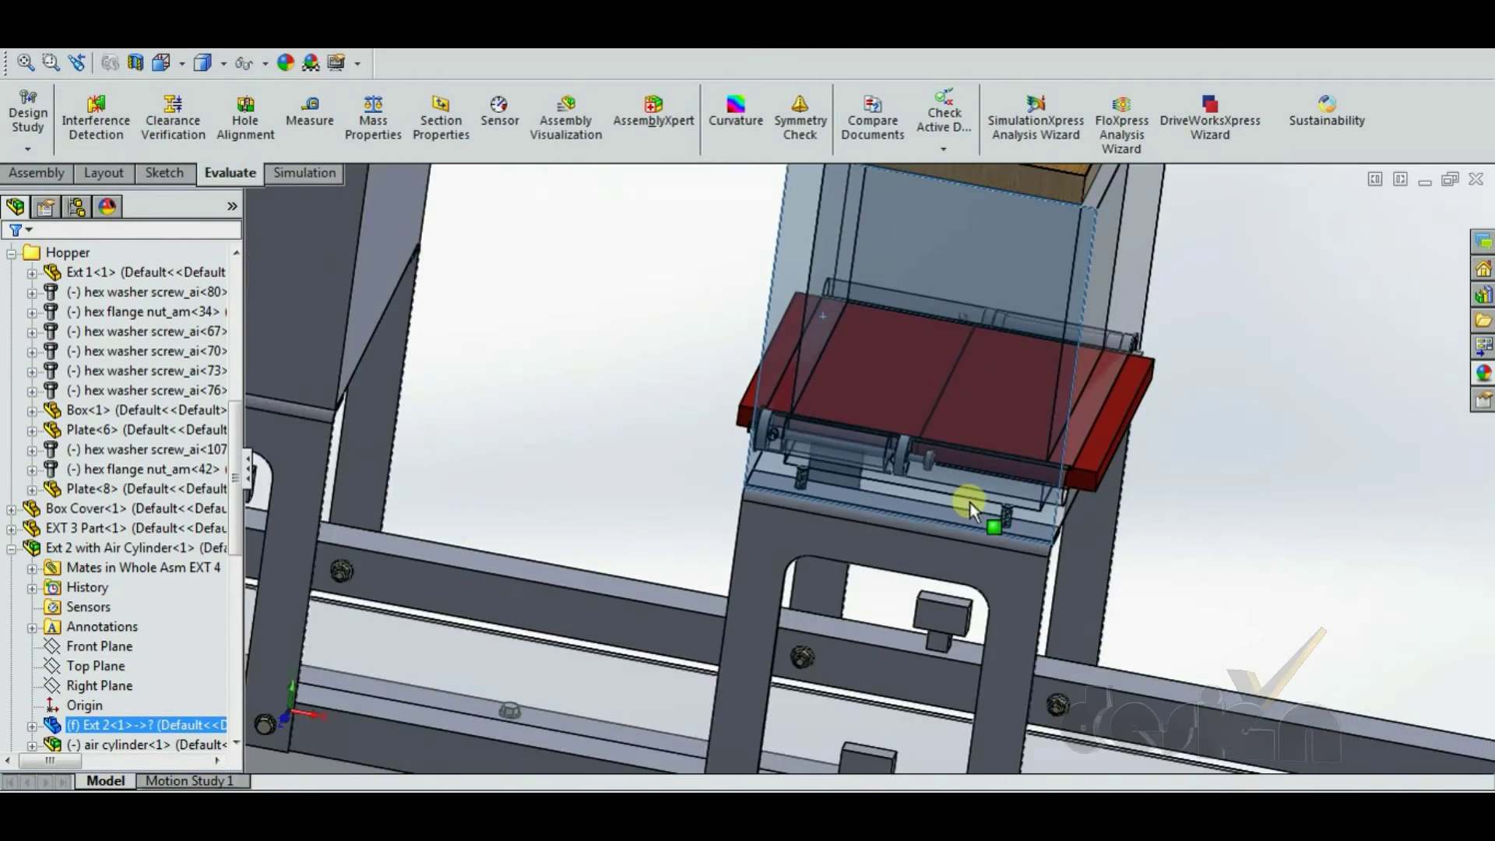
pyautogui.click(529, 335)
pyautogui.rightClick(533, 318)
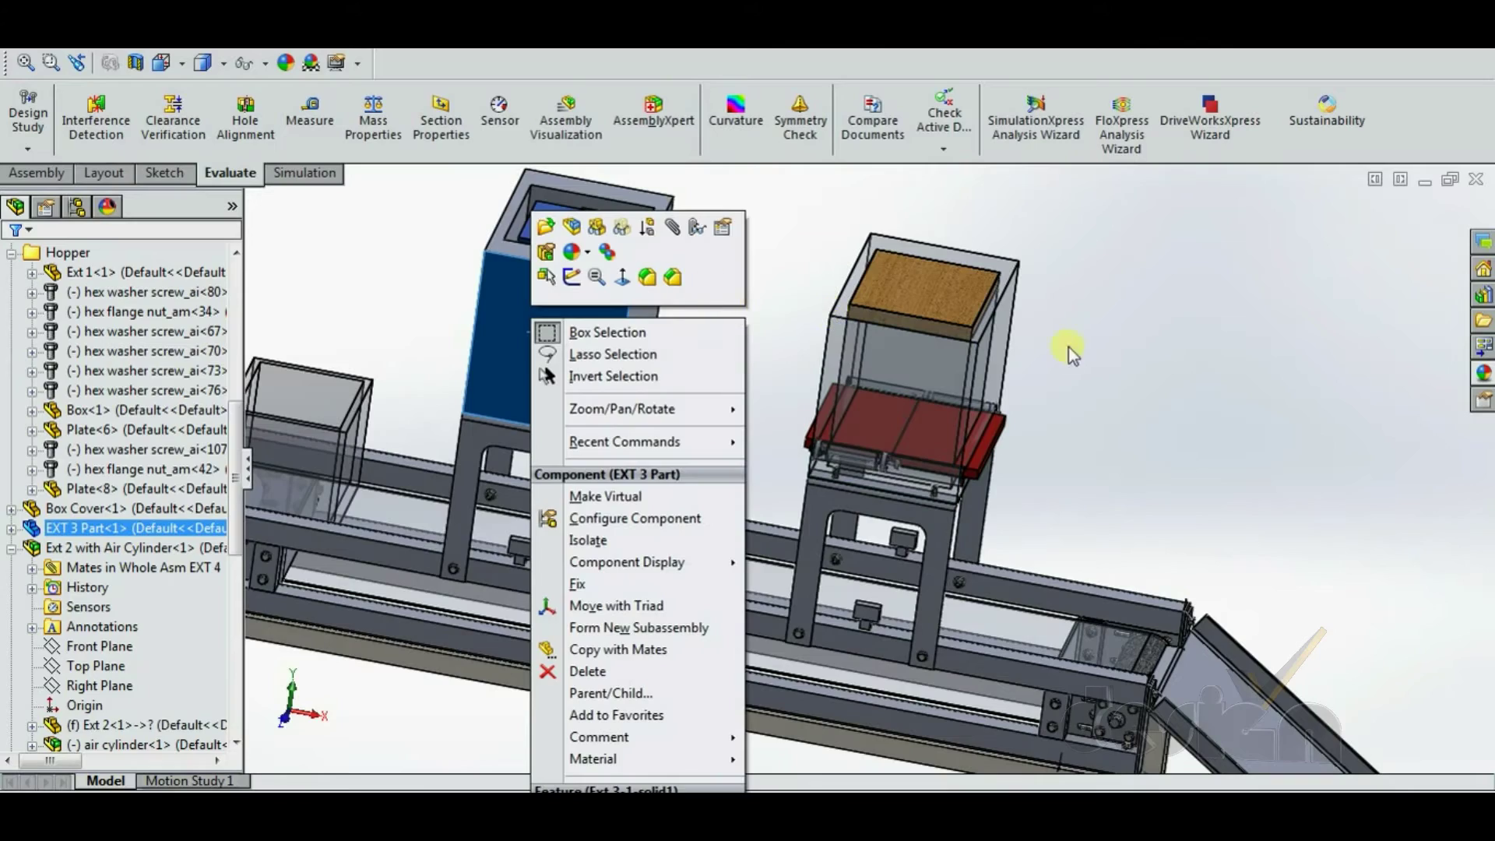
# Step: Orbit around the conveyor to view the hoppers from another angle
pyautogui.moveTo(1068, 347); pyautogui.dragTo(1211, 317, button='middle')
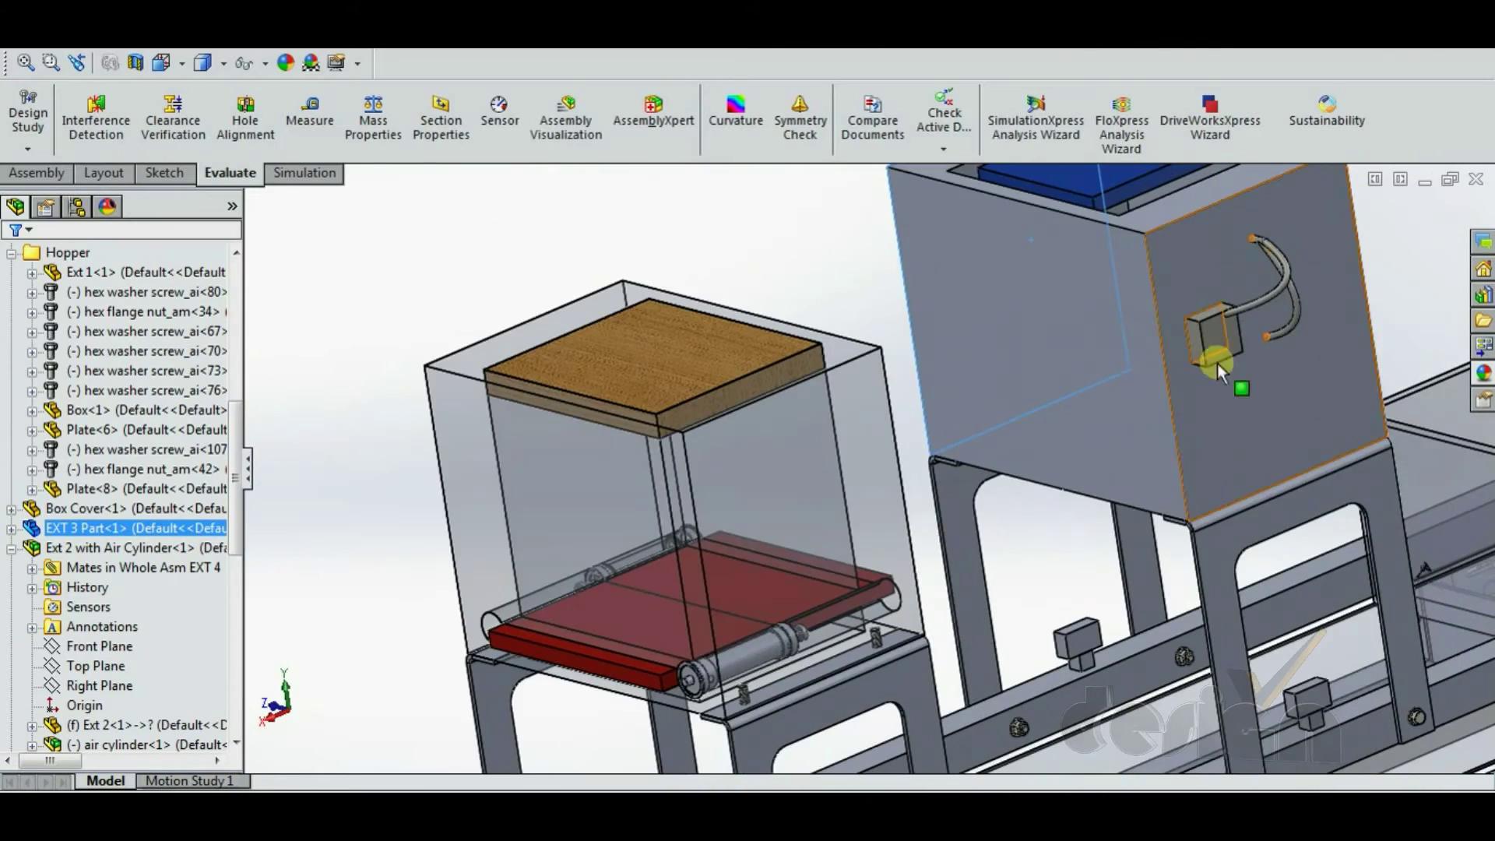
pyautogui.scroll(5, 1125, 434)
pyautogui.moveTo(1051, 592); pyautogui.dragTo(1135, 551, button='middle')
pyautogui.scroll(-4, 1161, 560)
pyautogui.scroll(-5, 1168, 538)
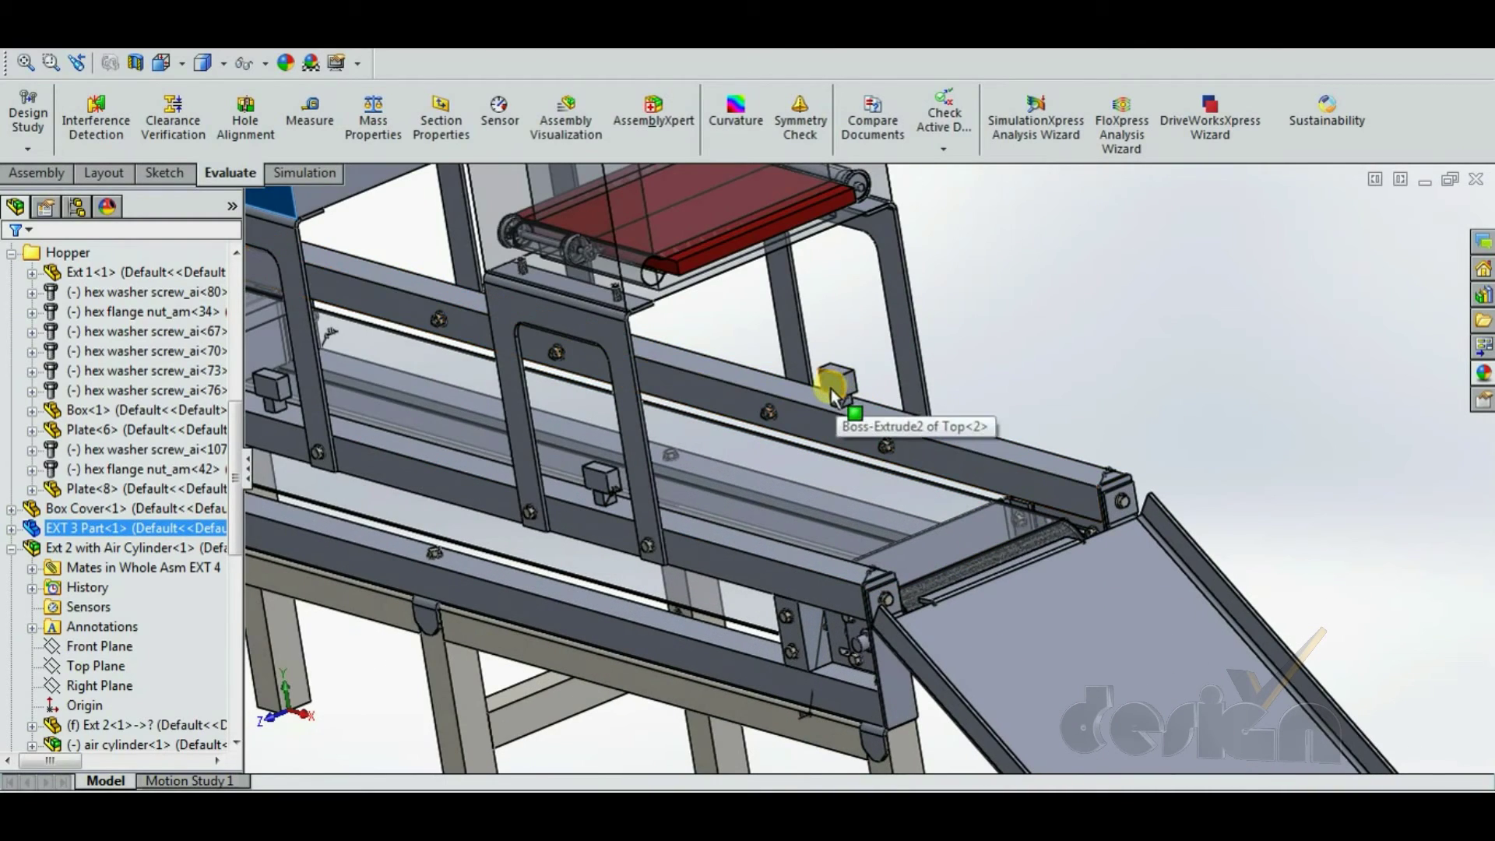
pyautogui.scroll(5, 628, 394)
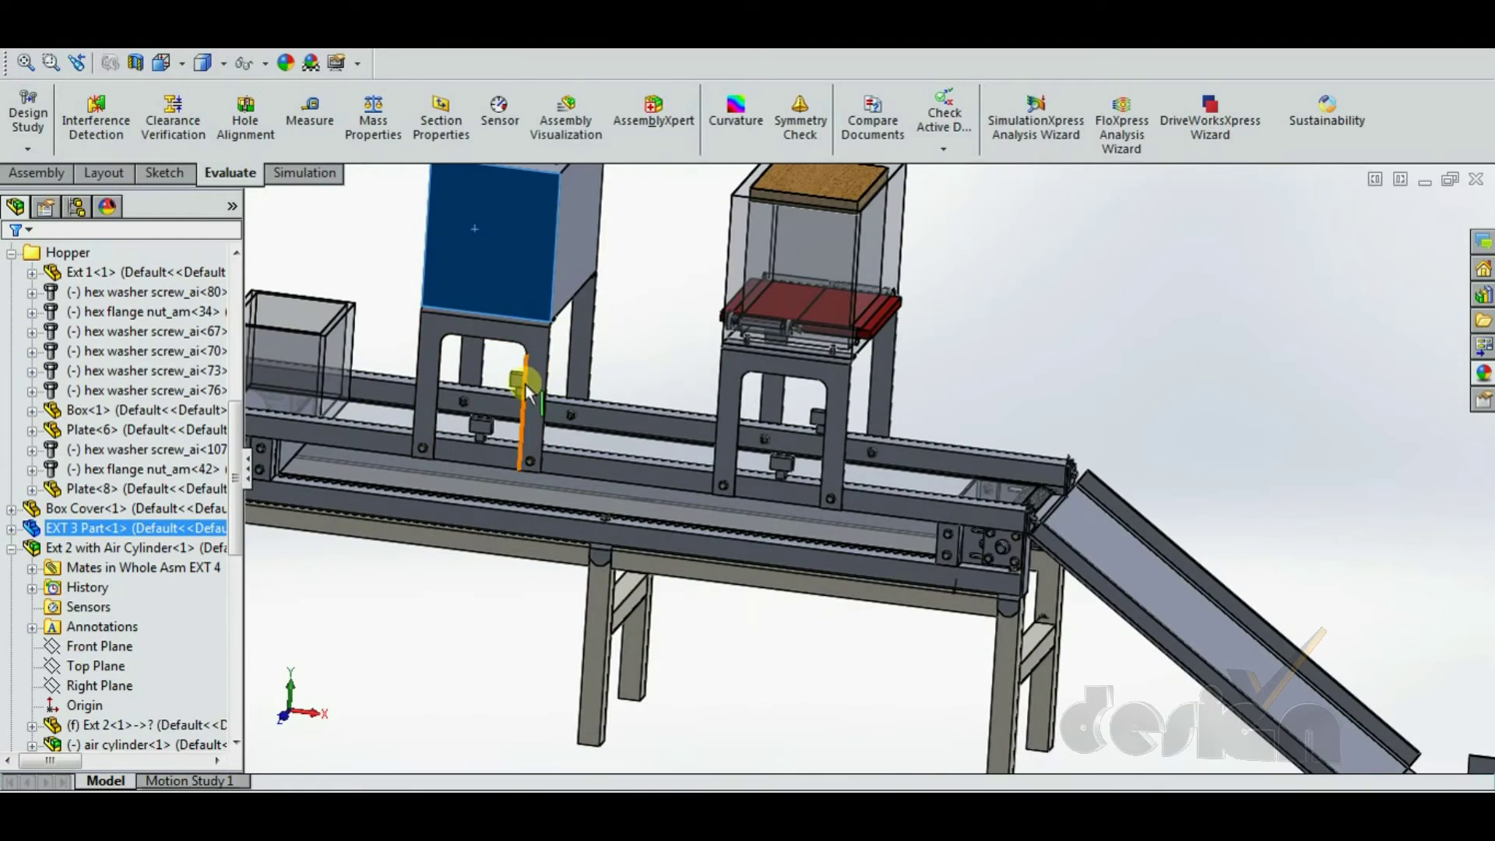
pyautogui.scroll(5, 516, 384)
# Step: Orbit the assembly to a near-front, side-on view of the conveyor
pyautogui.moveTo(973, 312); pyautogui.dragTo(1142, 467, button='middle')
pyautogui.scroll(-2, 1044, 540)
pyautogui.scroll(2, 792, 601)
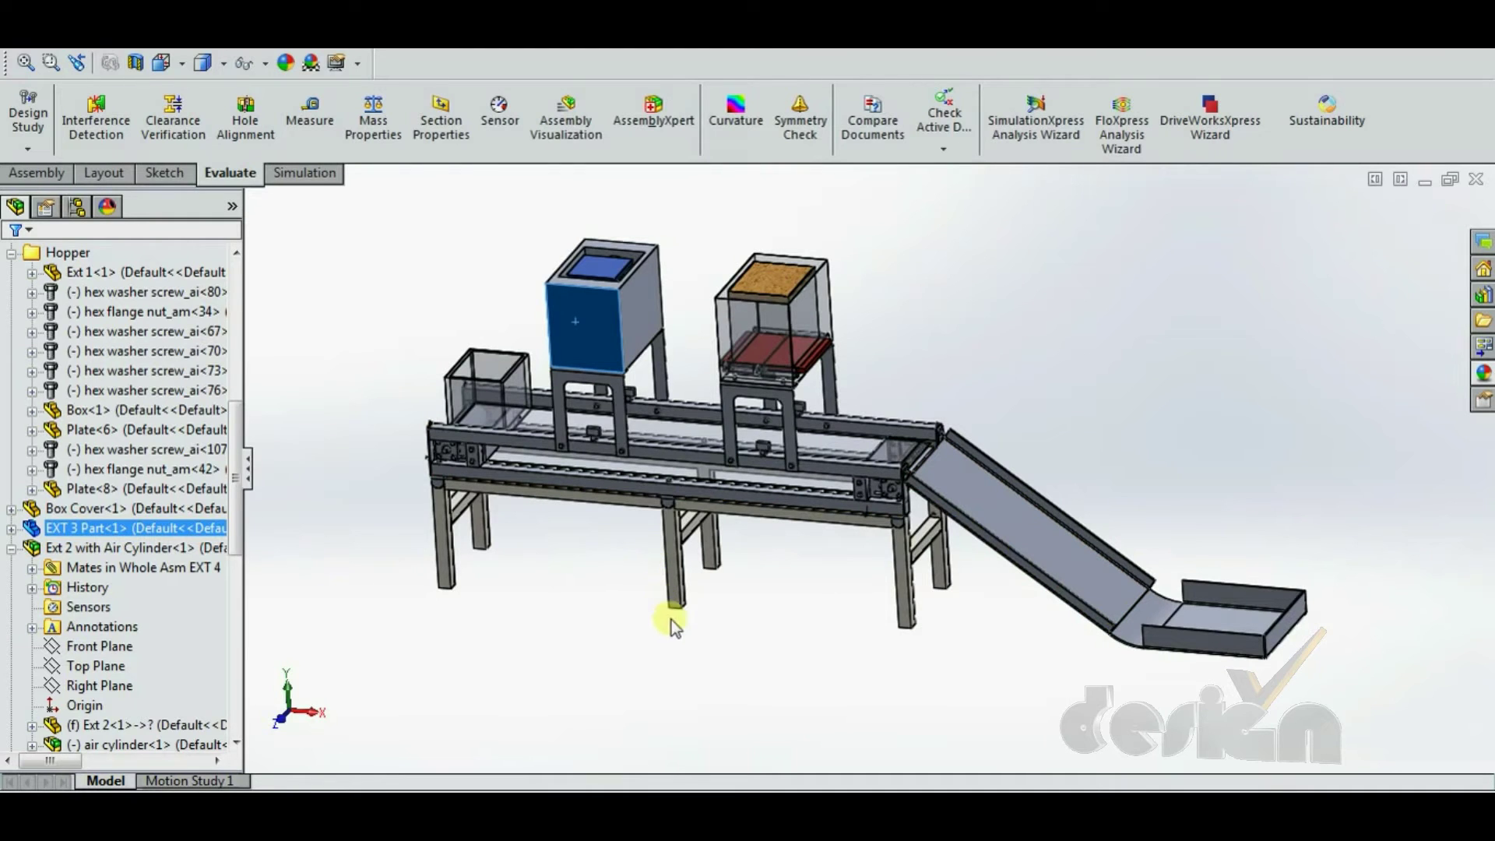
pyautogui.moveTo(633, 670); pyautogui.dragTo(724, 577, button='middle')
pyautogui.scroll(-4, 763, 463)
pyautogui.scroll(3, 668, 501)
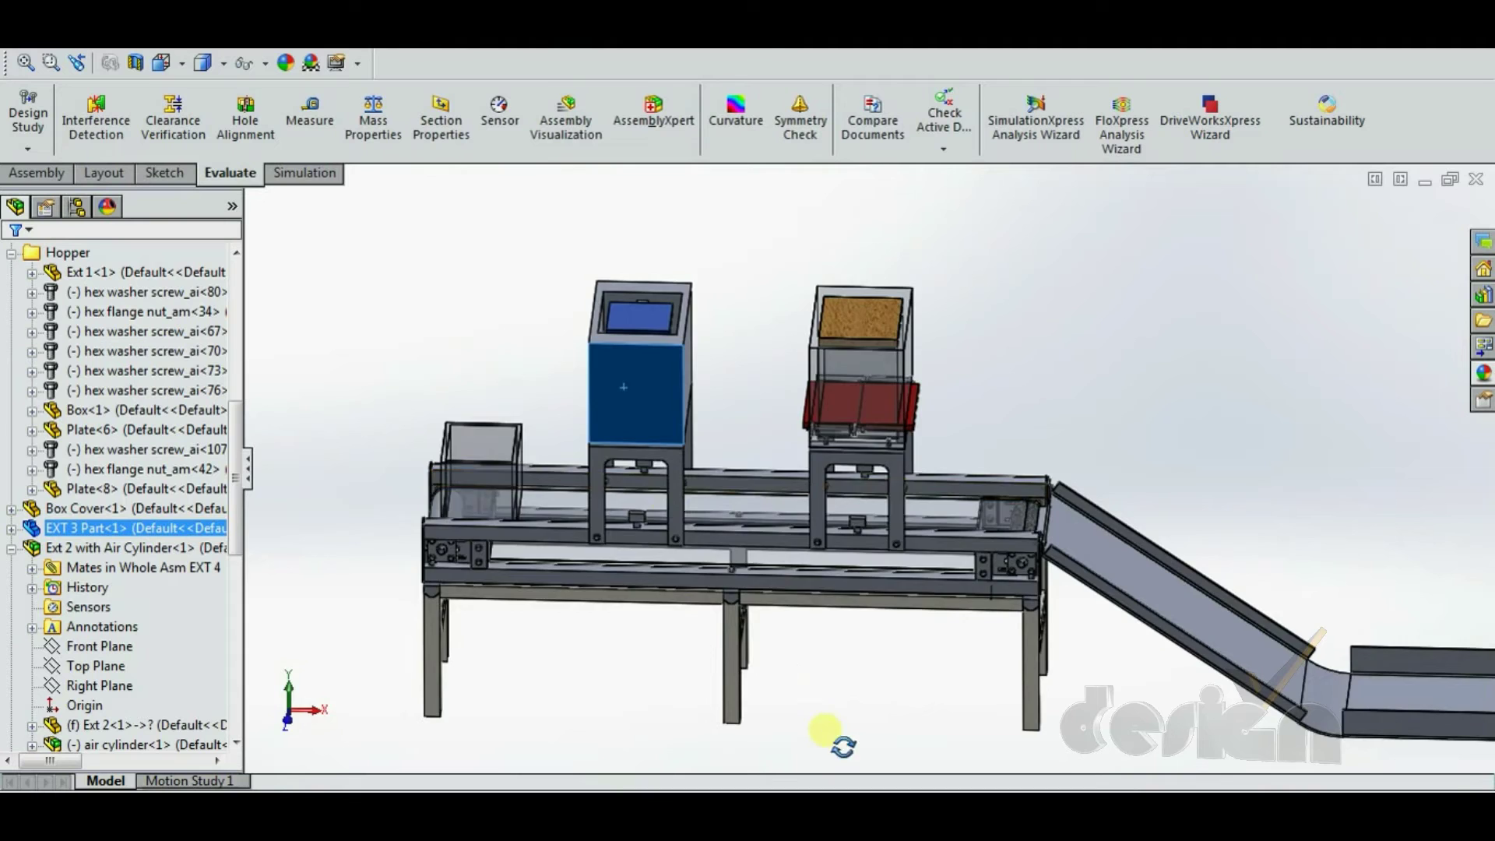
# Step: Orbit the exploded assembly, switch to isometric view (Ctrl+7) and zoom around it
pyautogui.moveTo(828, 734); pyautogui.dragTo(816, 710, button='middle')
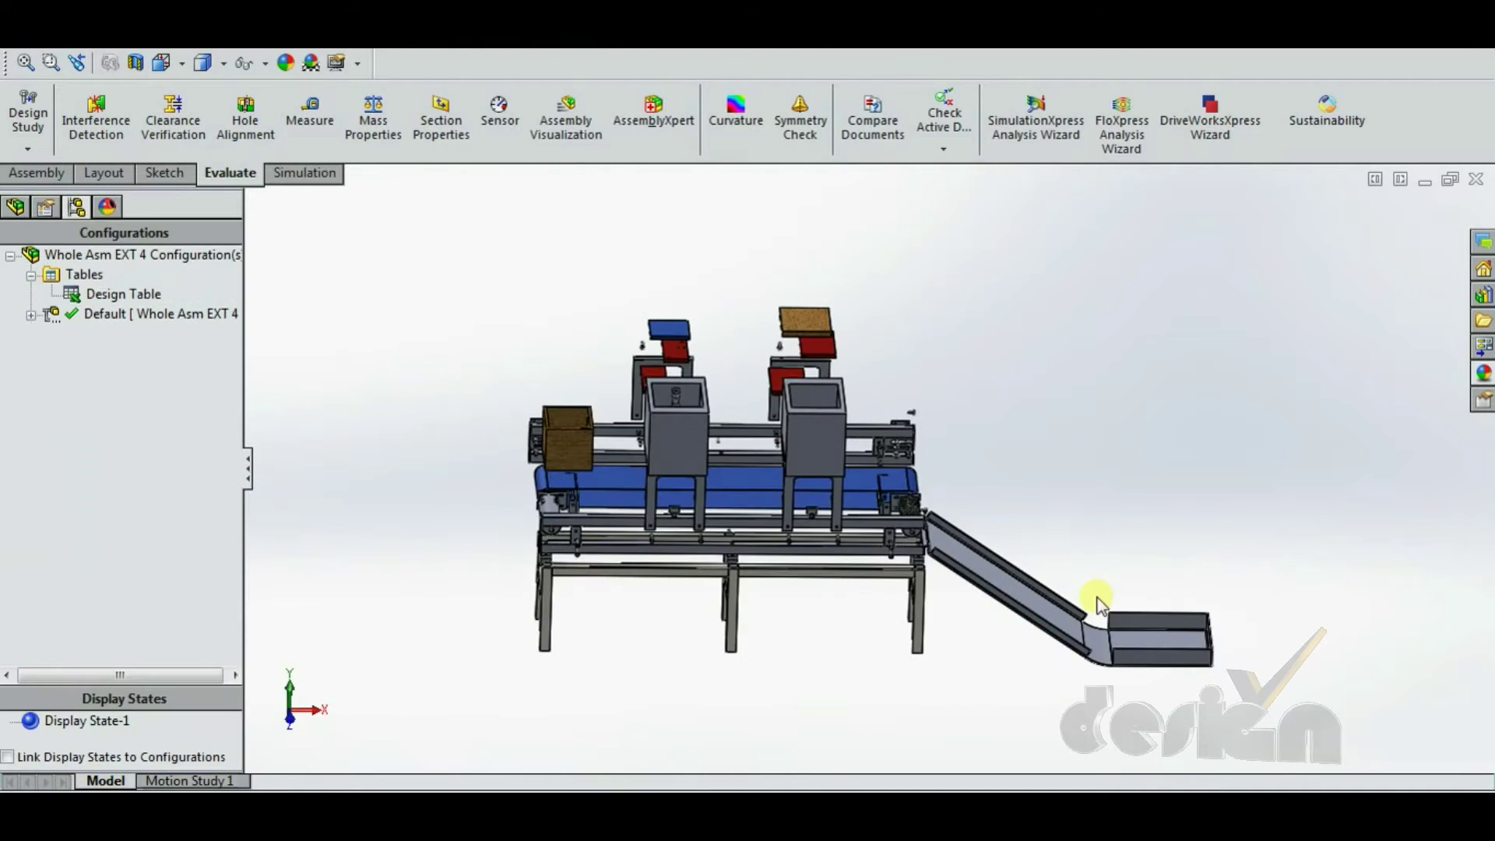
pyautogui.moveTo(1027, 666); pyautogui.dragTo(951, 577, button='middle')
pyautogui.scroll(-2, 974, 545)
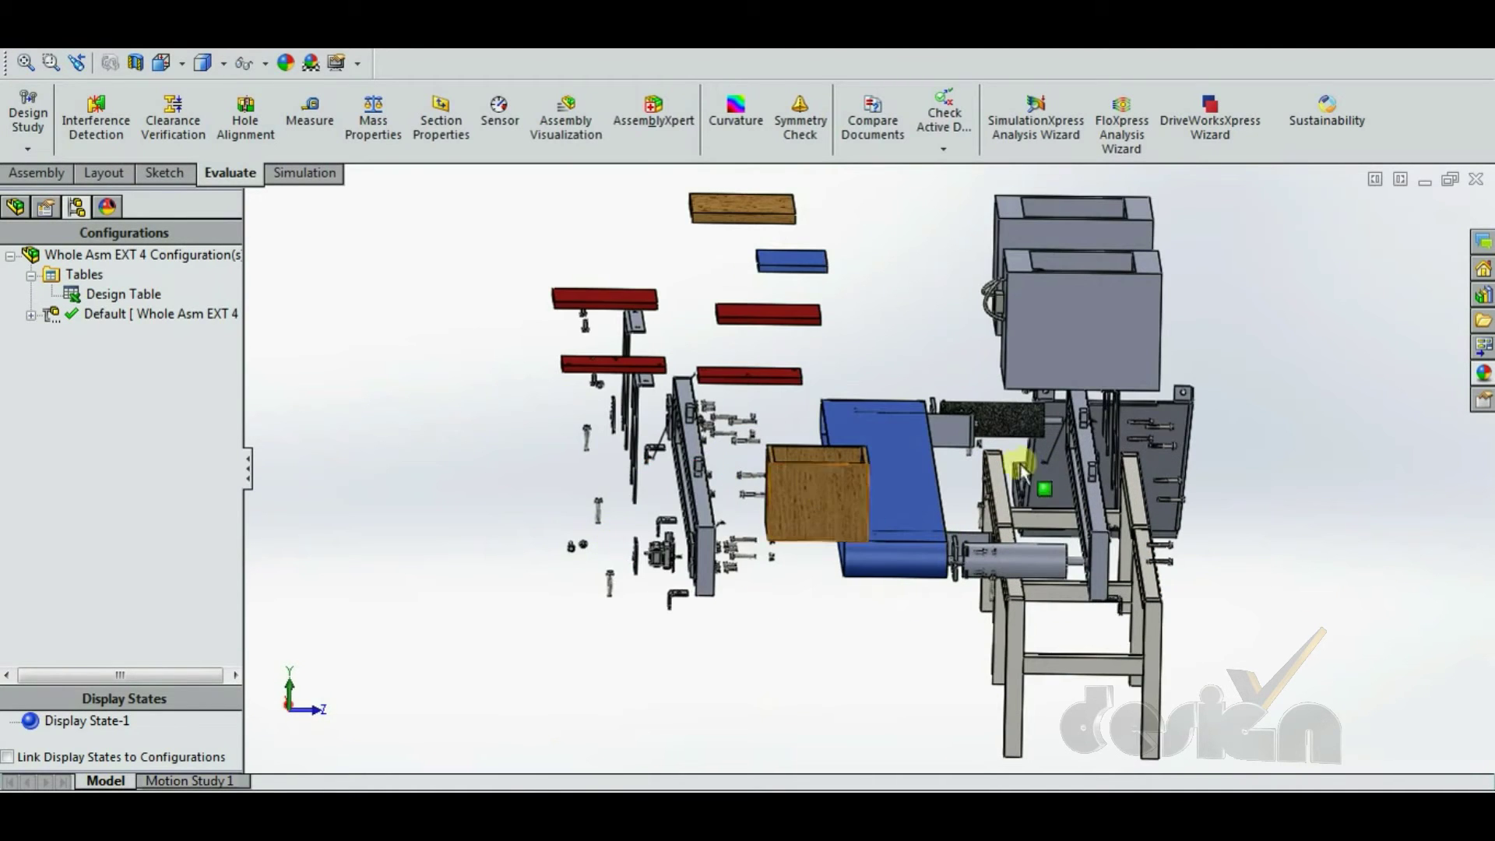
pyautogui.hotkey('ctrl', '7')
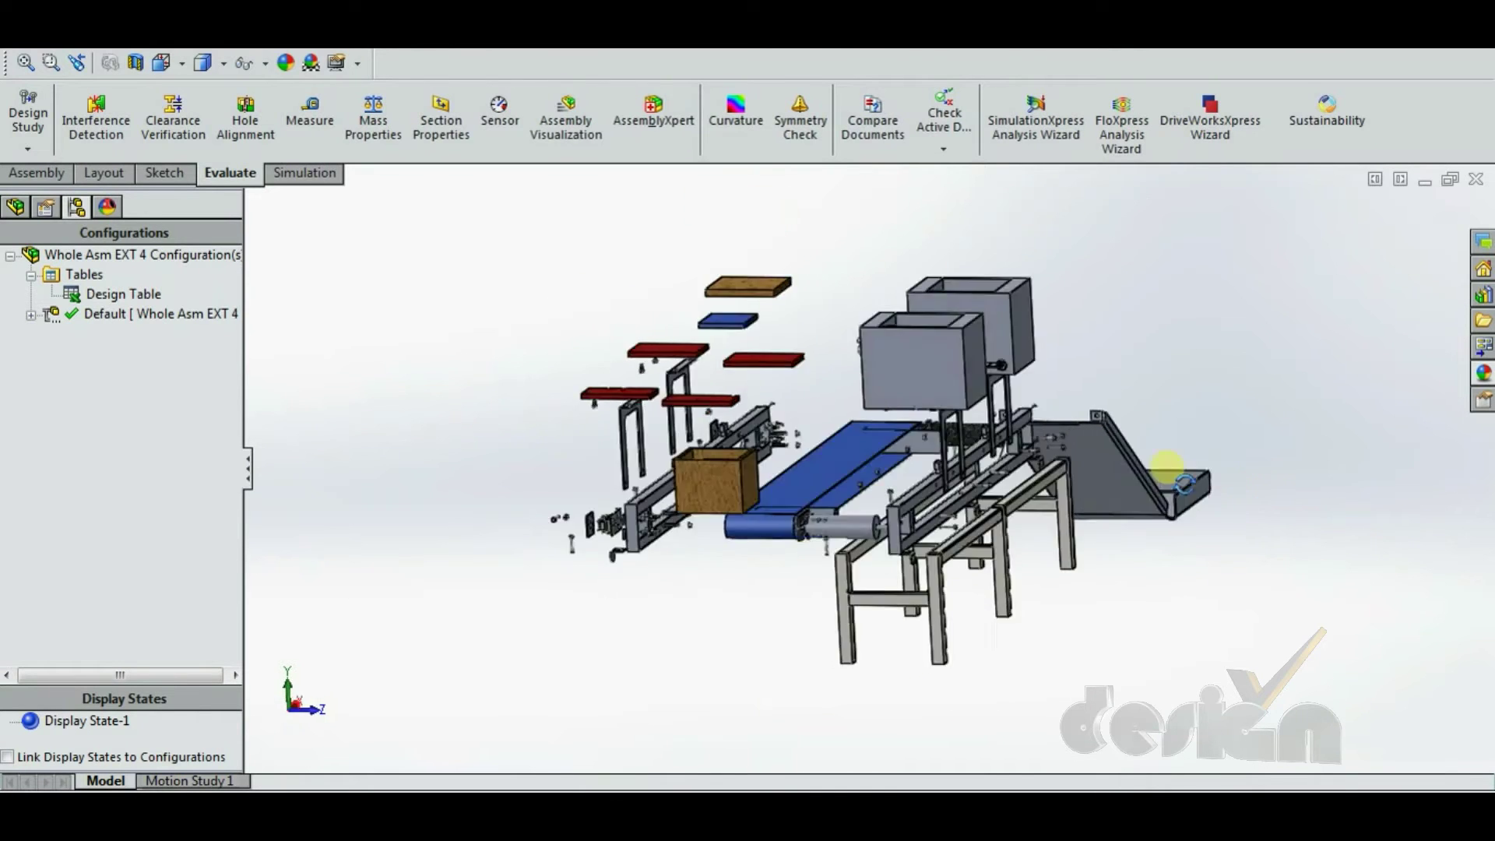
pyautogui.moveTo(1063, 487); pyautogui.dragTo(896, 459, button='middle')
pyautogui.scroll(-2, 800, 477)
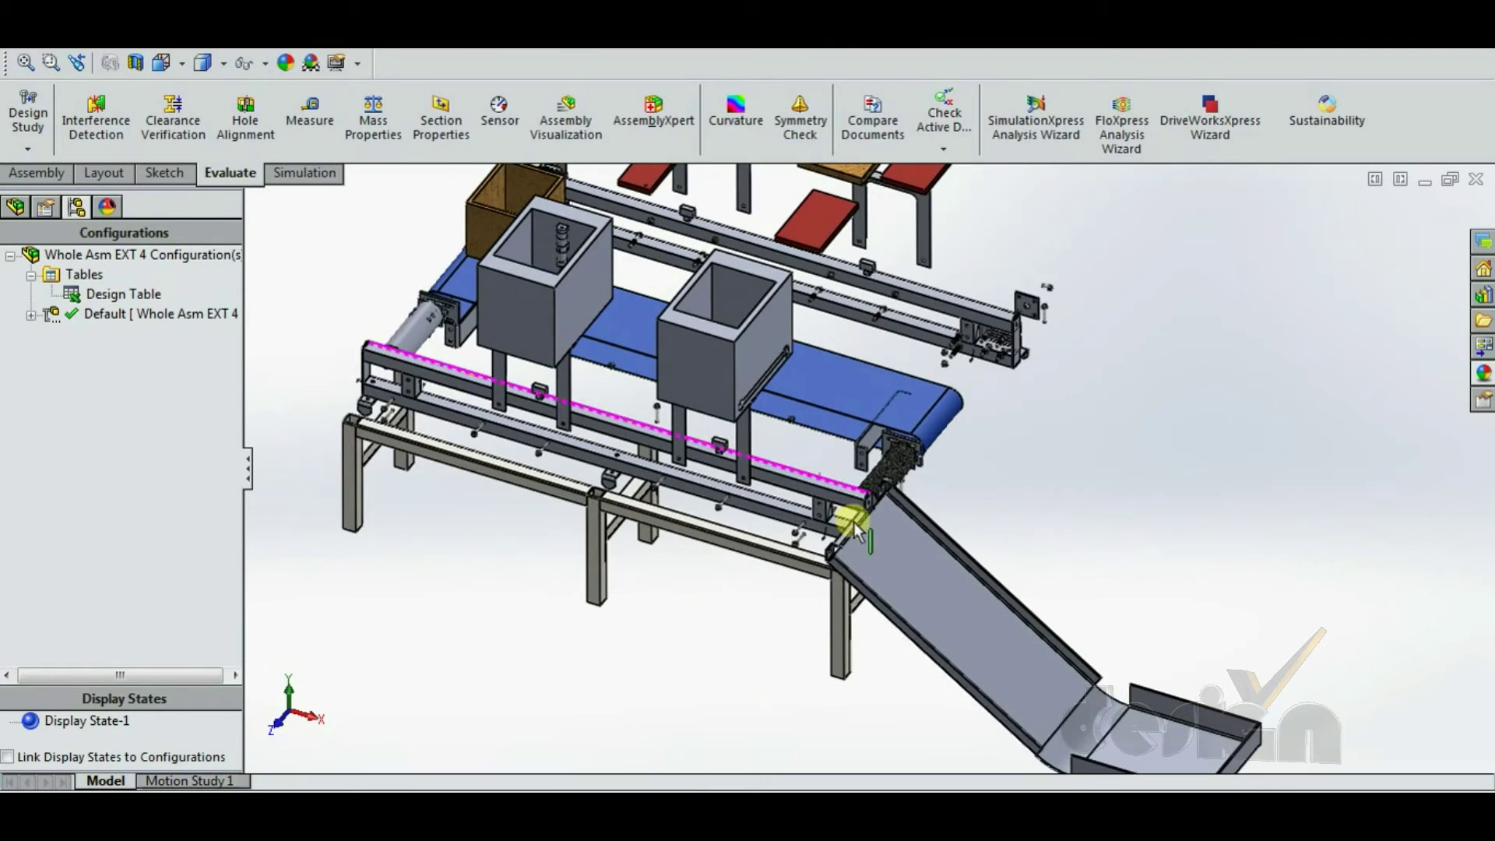
pyautogui.scroll(-3, 903, 455)
pyautogui.scroll(3, 945, 394)
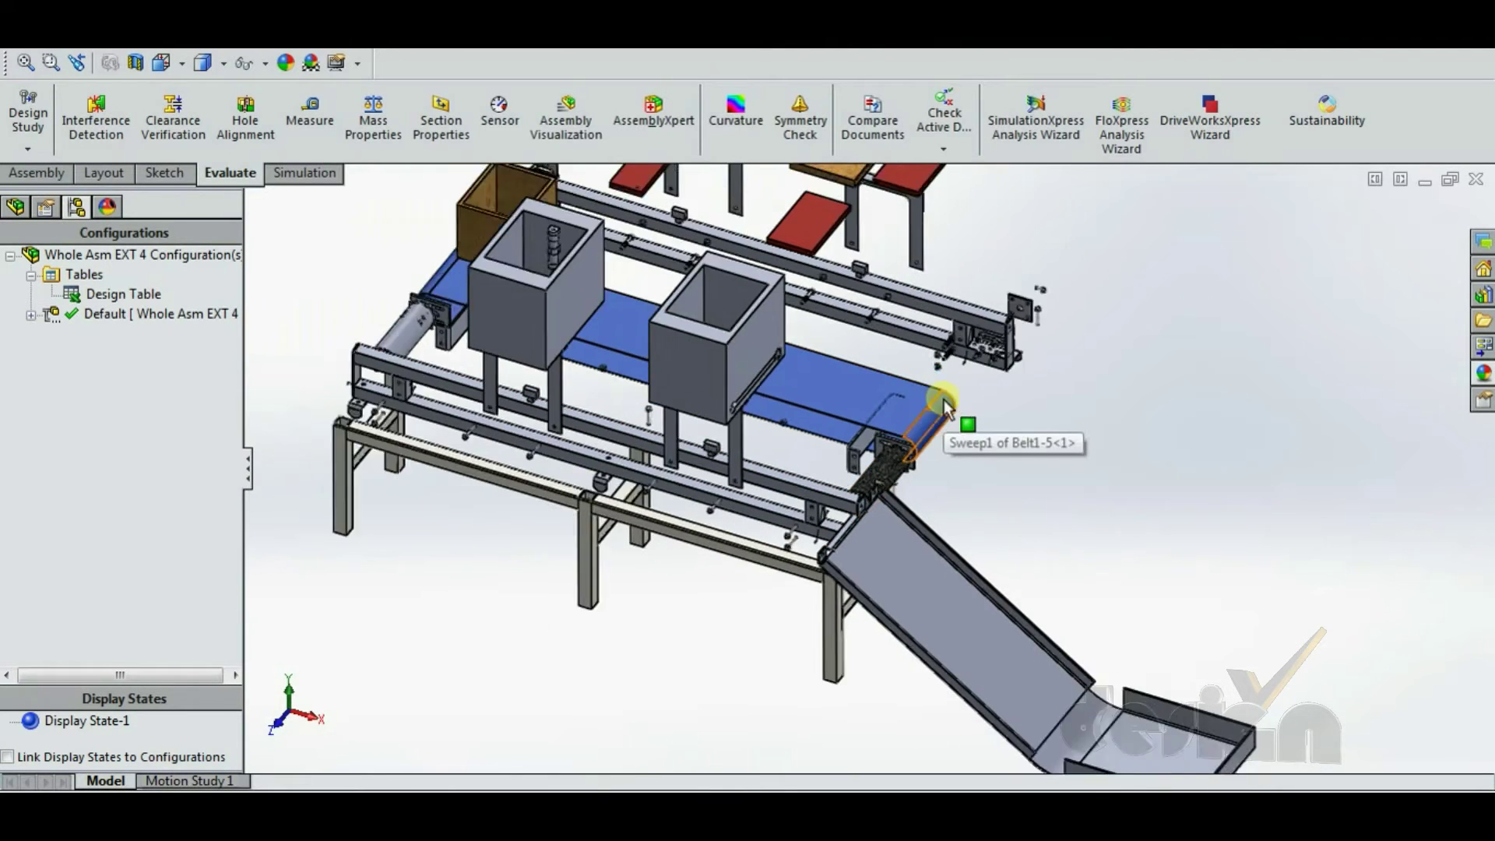
pyautogui.scroll(-5, 619, 305)
pyautogui.scroll(-2, 654, 307)
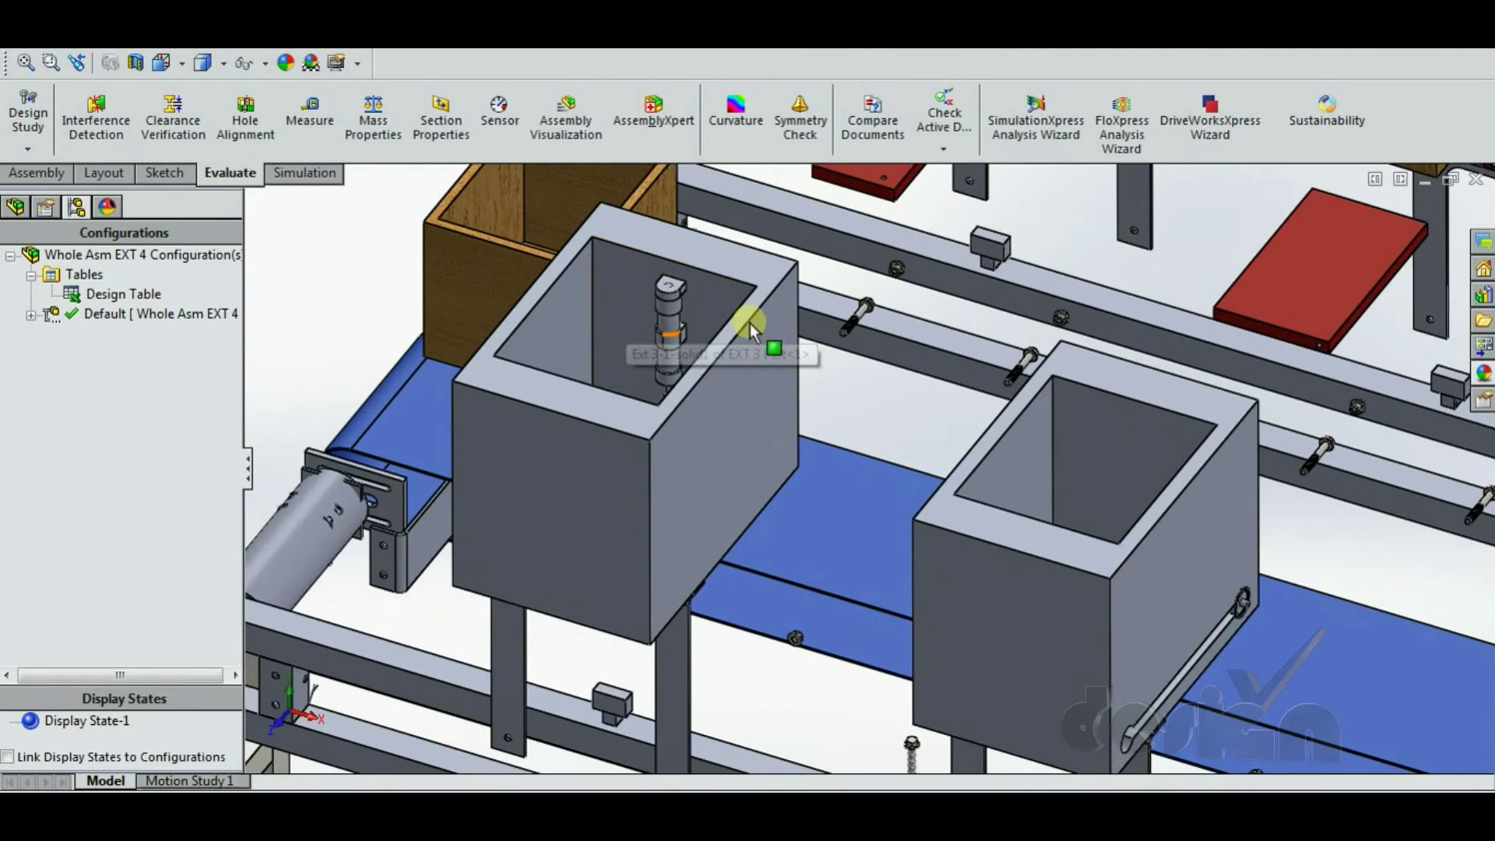
pyautogui.scroll(4, 724, 467)
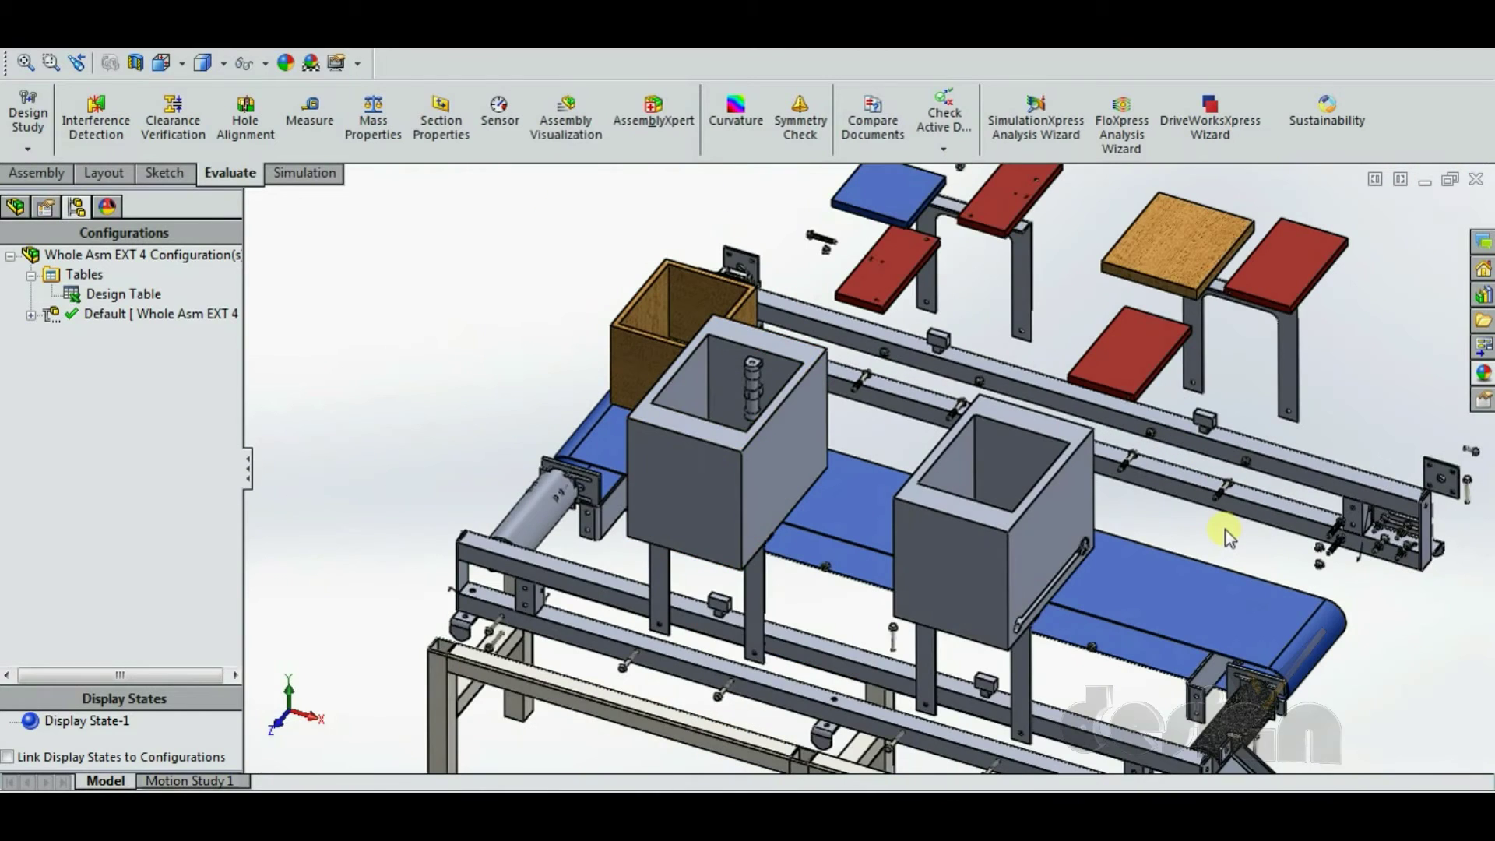
pyautogui.scroll(3, 1044, 545)
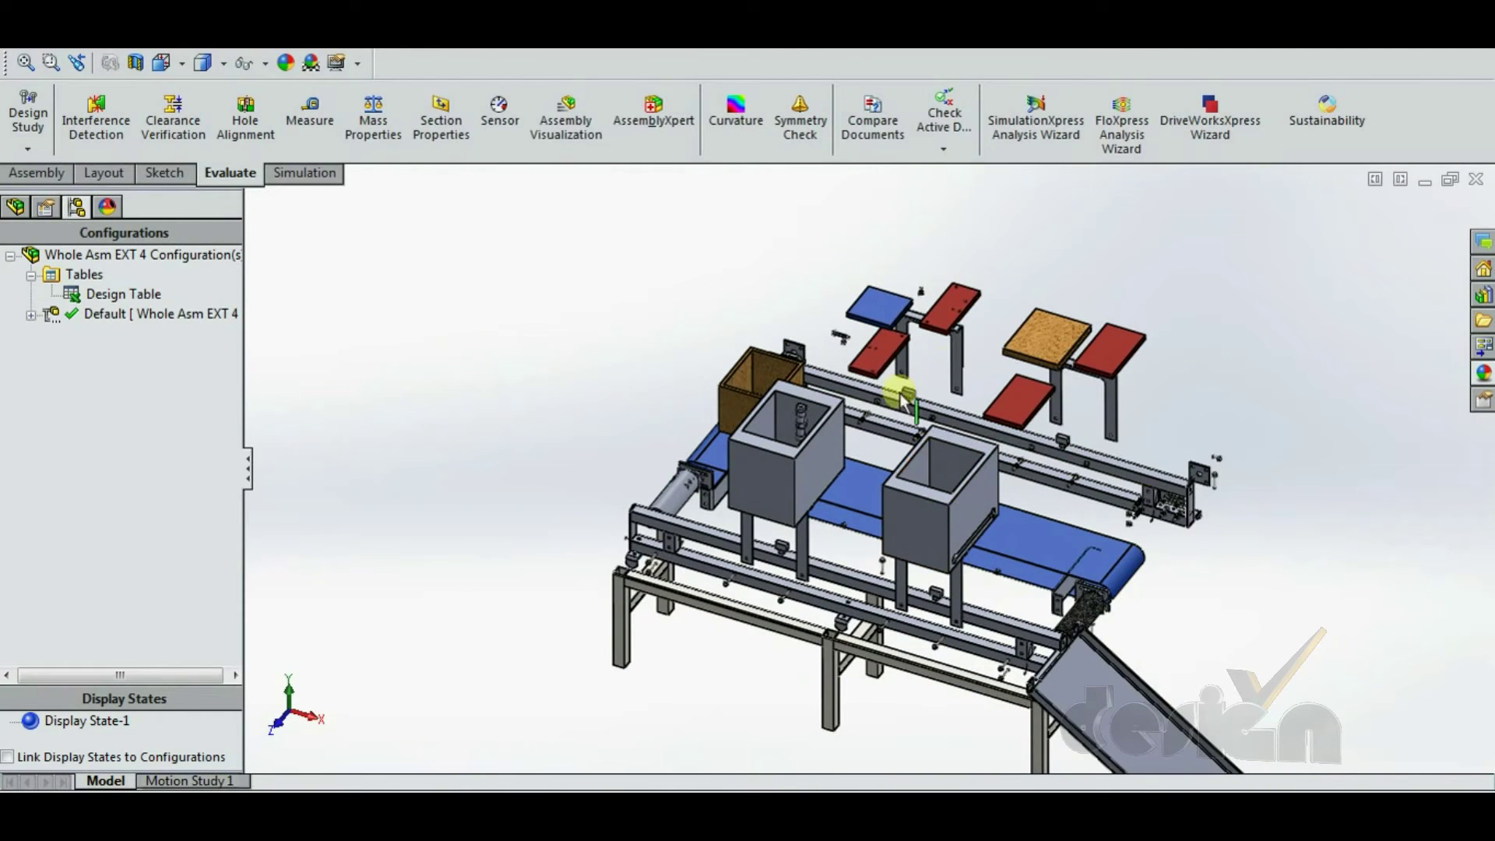
pyautogui.scroll(-2, 1130, 343)
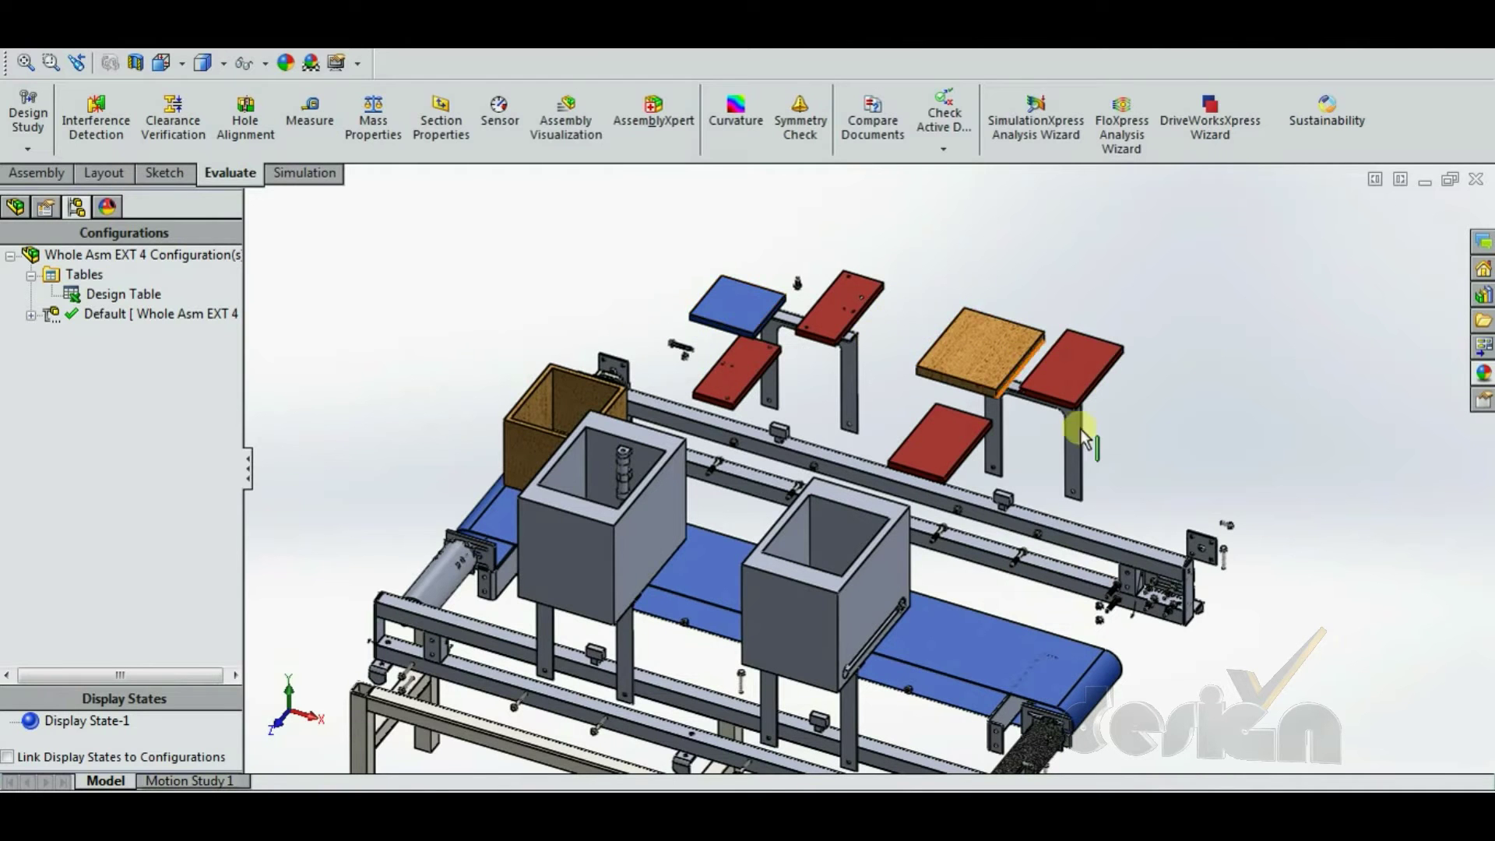
pyautogui.scroll(3, 1078, 432)
# Step: Tilt the exploded conveyor obliquely and orbit around the frame legs
pyautogui.moveTo(1074, 491); pyautogui.dragTo(1068, 530, button='middle')
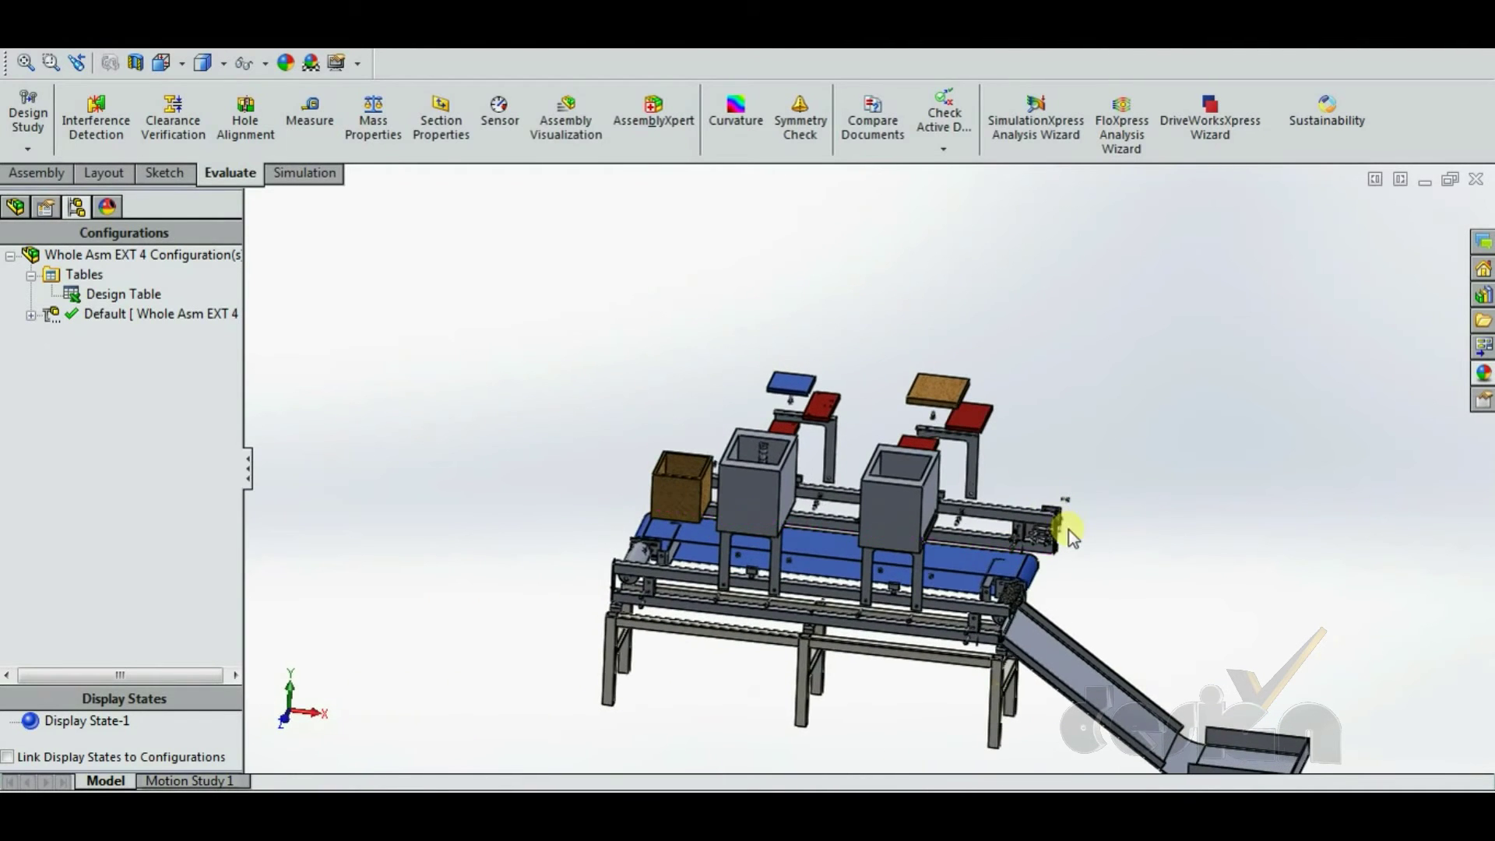
pyautogui.moveTo(839, 660)
pyautogui.mouseDown(button='middle')
pyautogui.moveTo(800, 651)
pyautogui.moveTo(810, 594)
pyautogui.moveTo(861, 651)
pyautogui.mouseUp(button='middle')
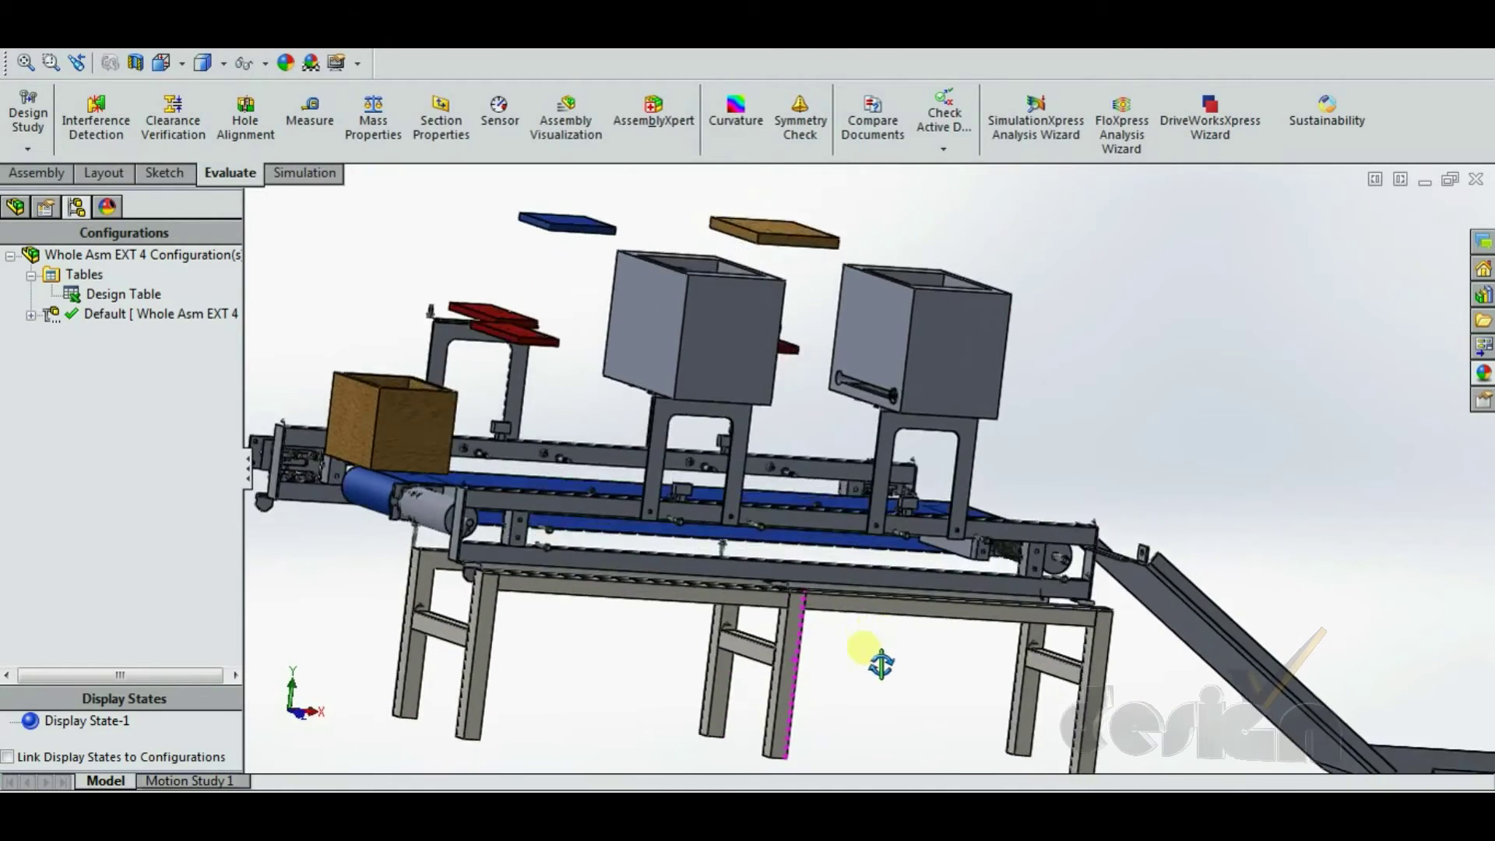
pyautogui.scroll(-3, 523, 736)
pyautogui.scroll(-3, 670, 600)
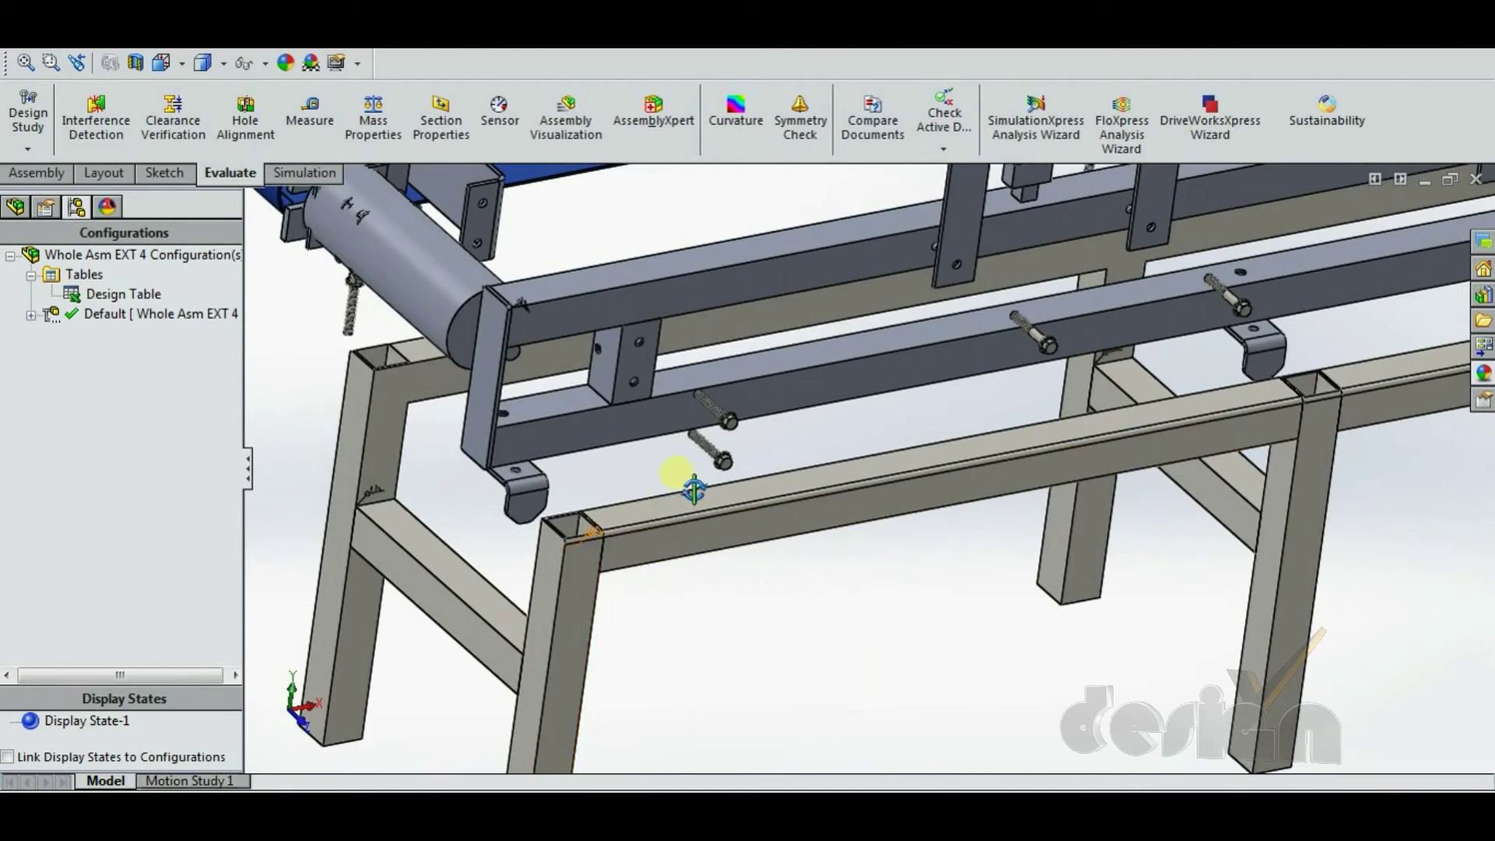
pyautogui.moveTo(681, 478); pyautogui.dragTo(777, 591, button='middle')
pyautogui.scroll(-5, 333, 532)
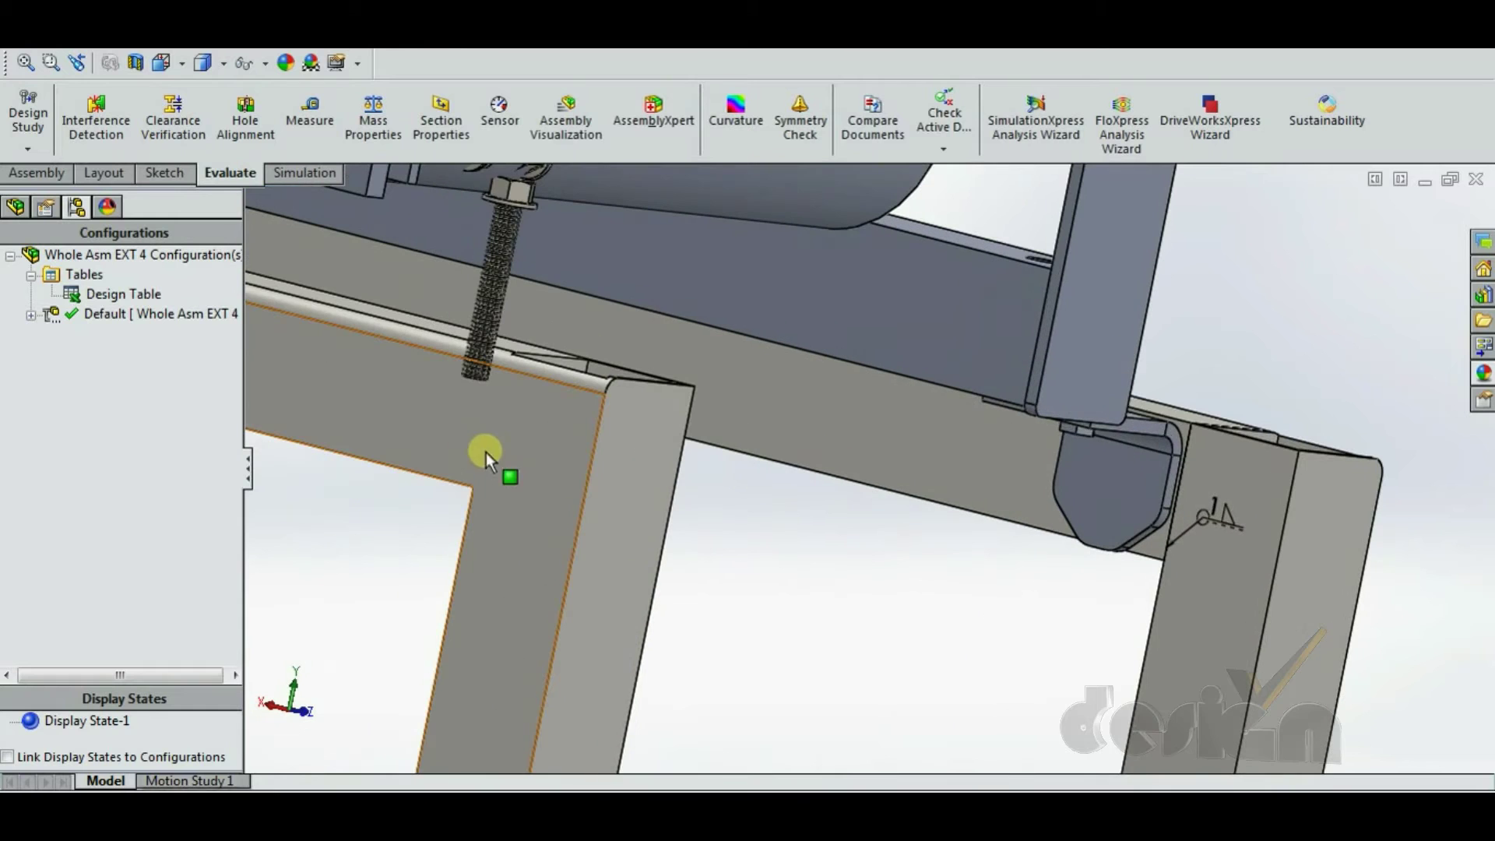
pyautogui.scroll(8, 456, 465)
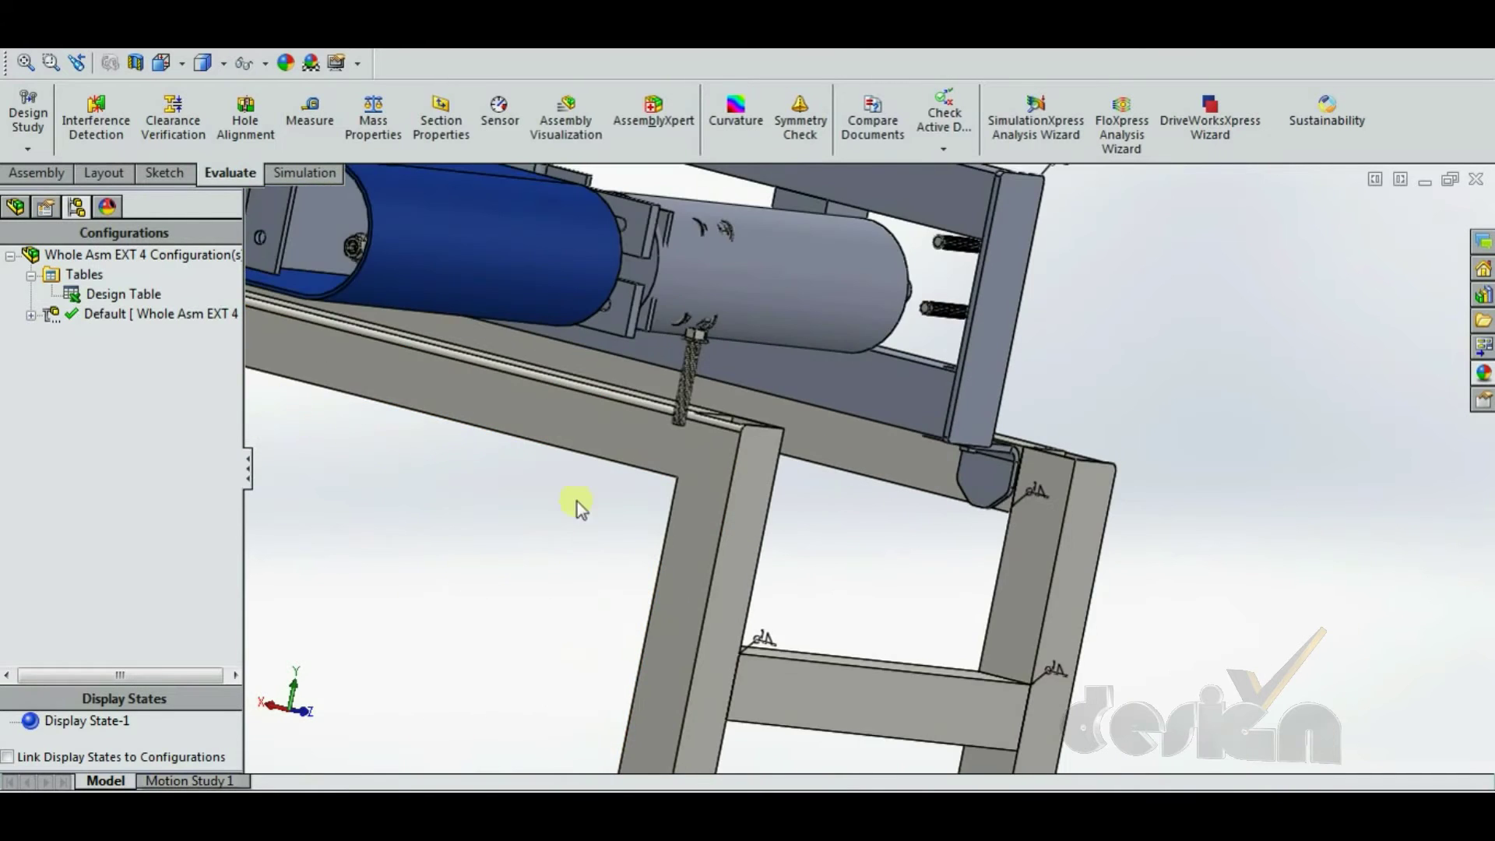
# Step: Orbit toward a top-down angle and tilt the view along the conveyor rail
pyautogui.moveTo(483, 444); pyautogui.dragTo(558, 501, button='middle')
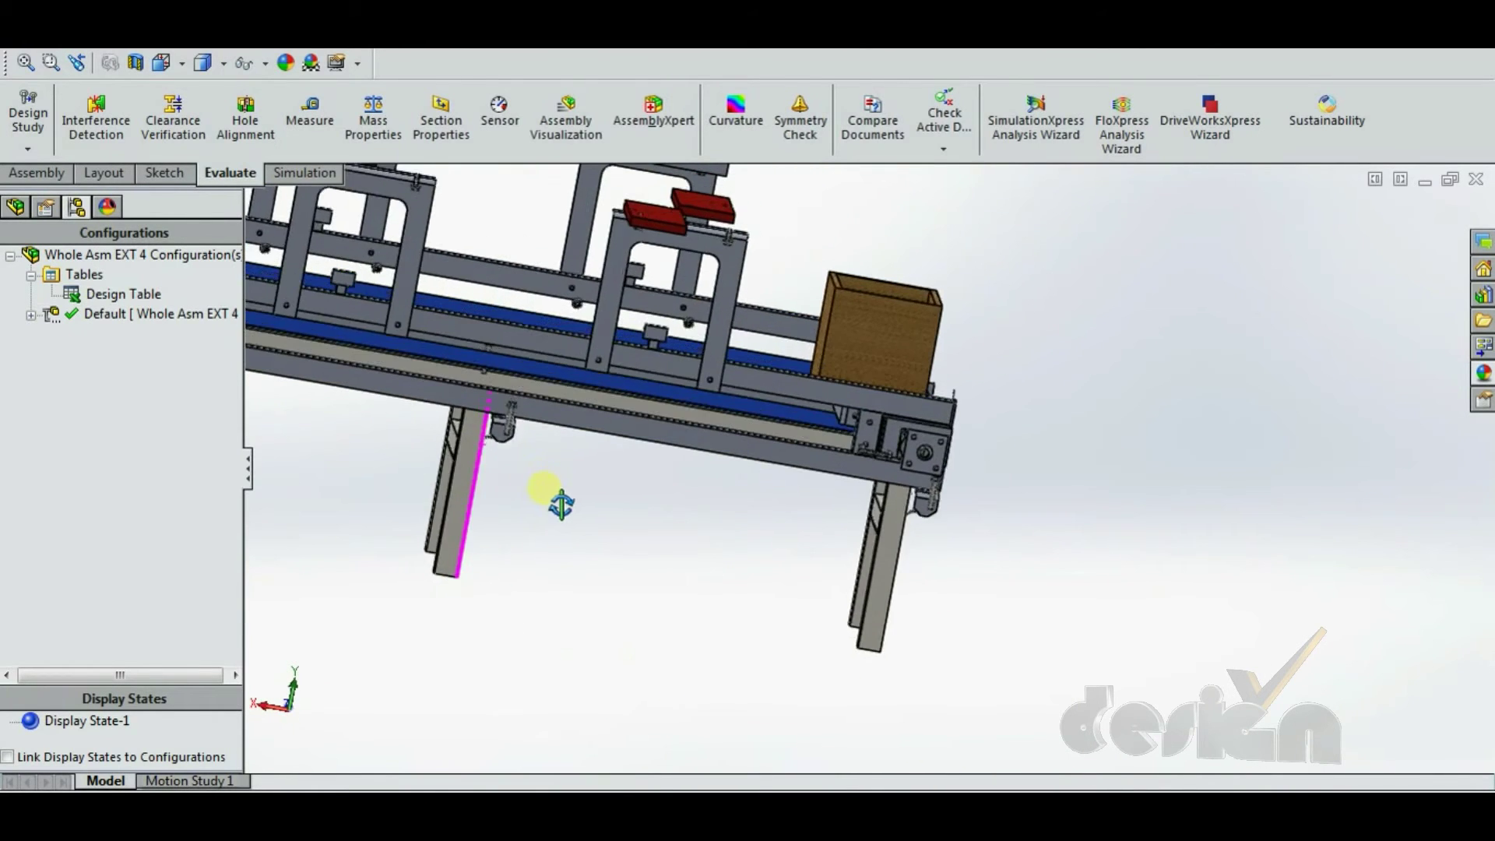
pyautogui.scroll(-5, 928, 425)
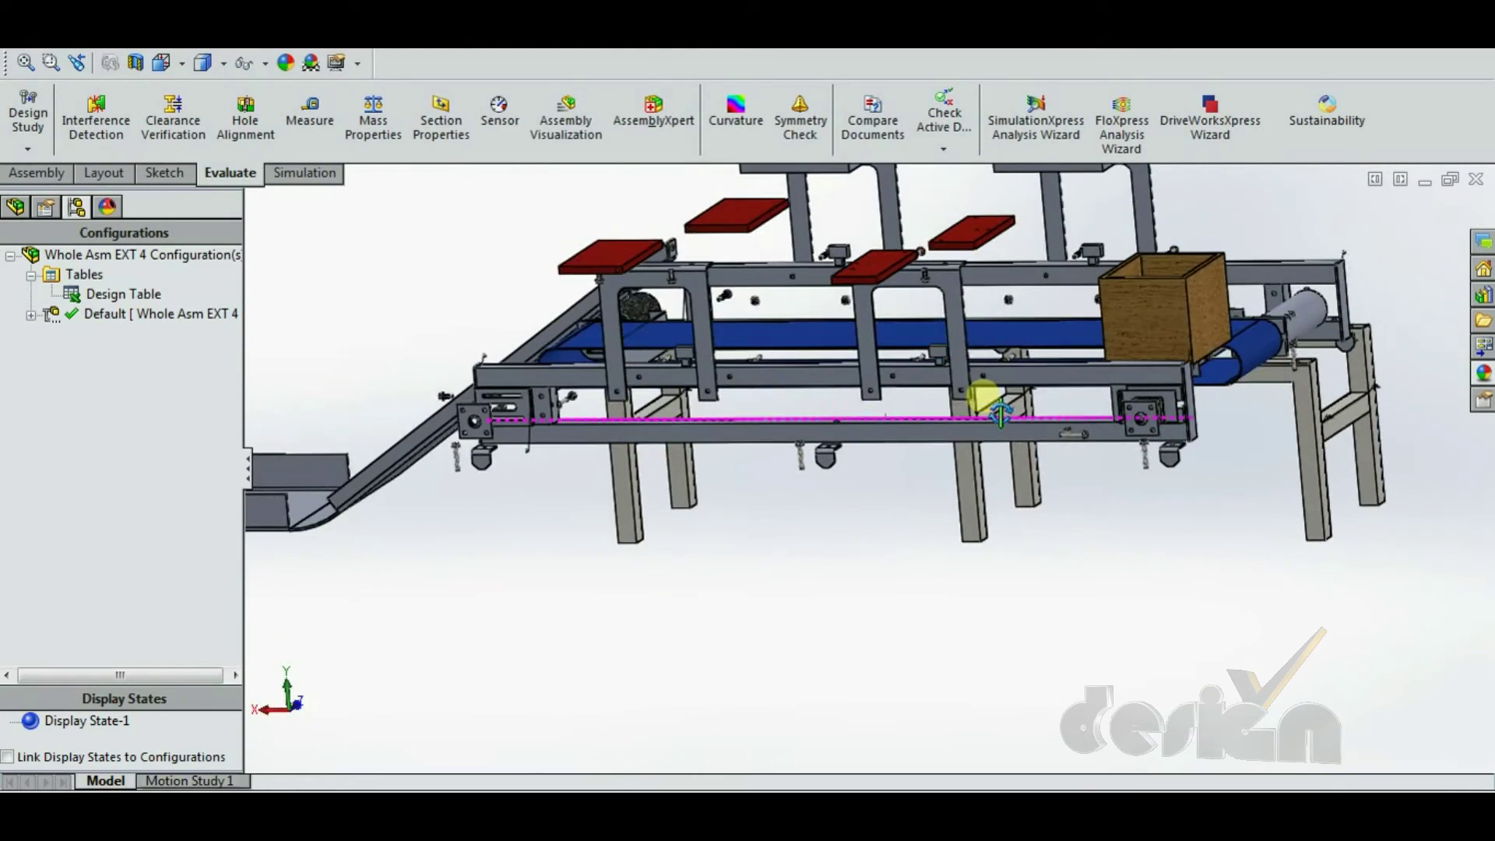
pyautogui.scroll(-5, 523, 351)
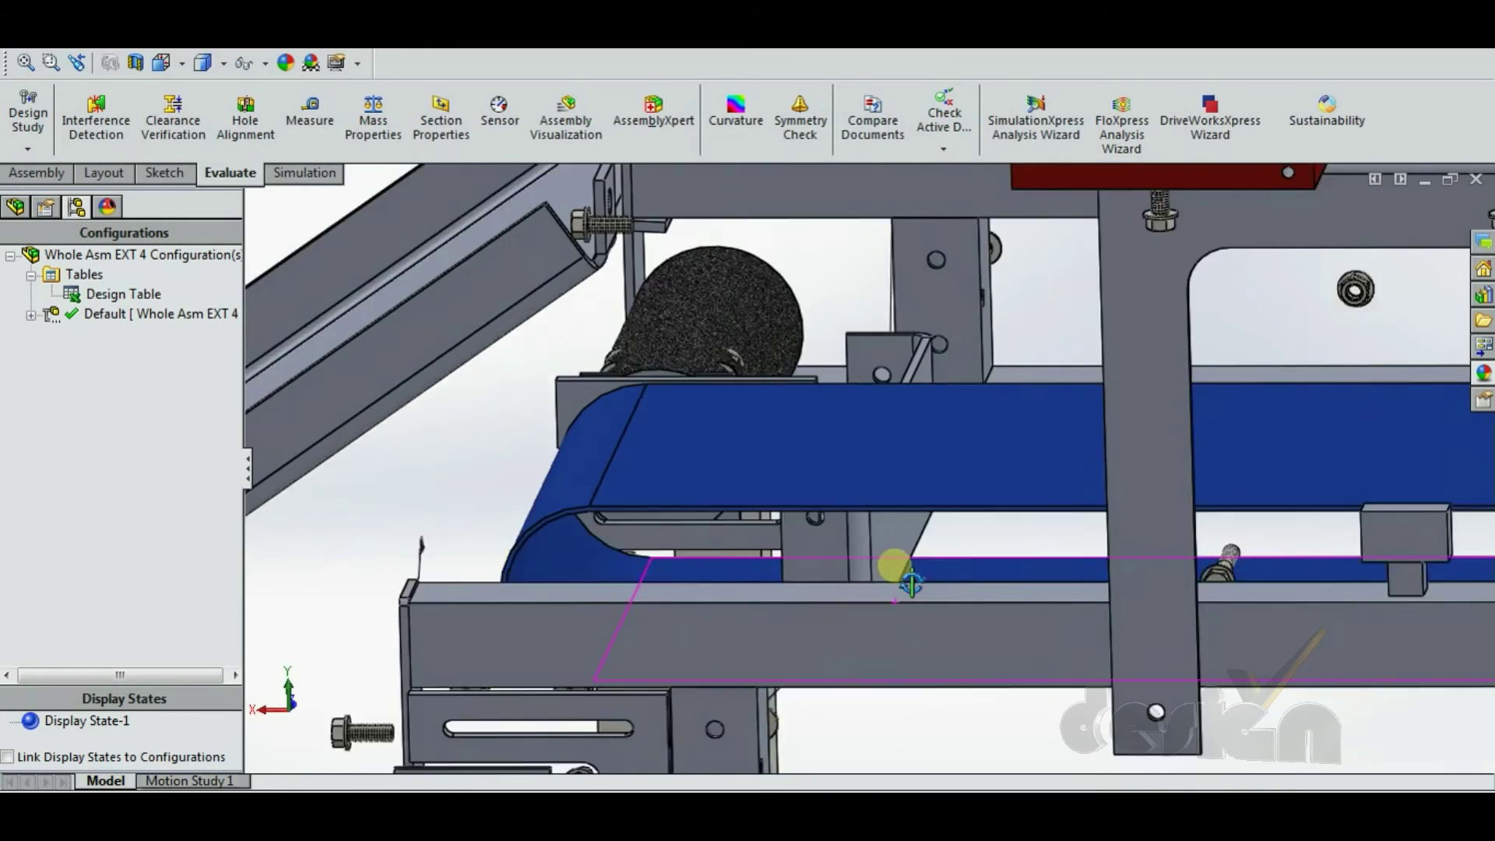
pyautogui.scroll(5, 919, 555)
pyautogui.scroll(-6, 1270, 561)
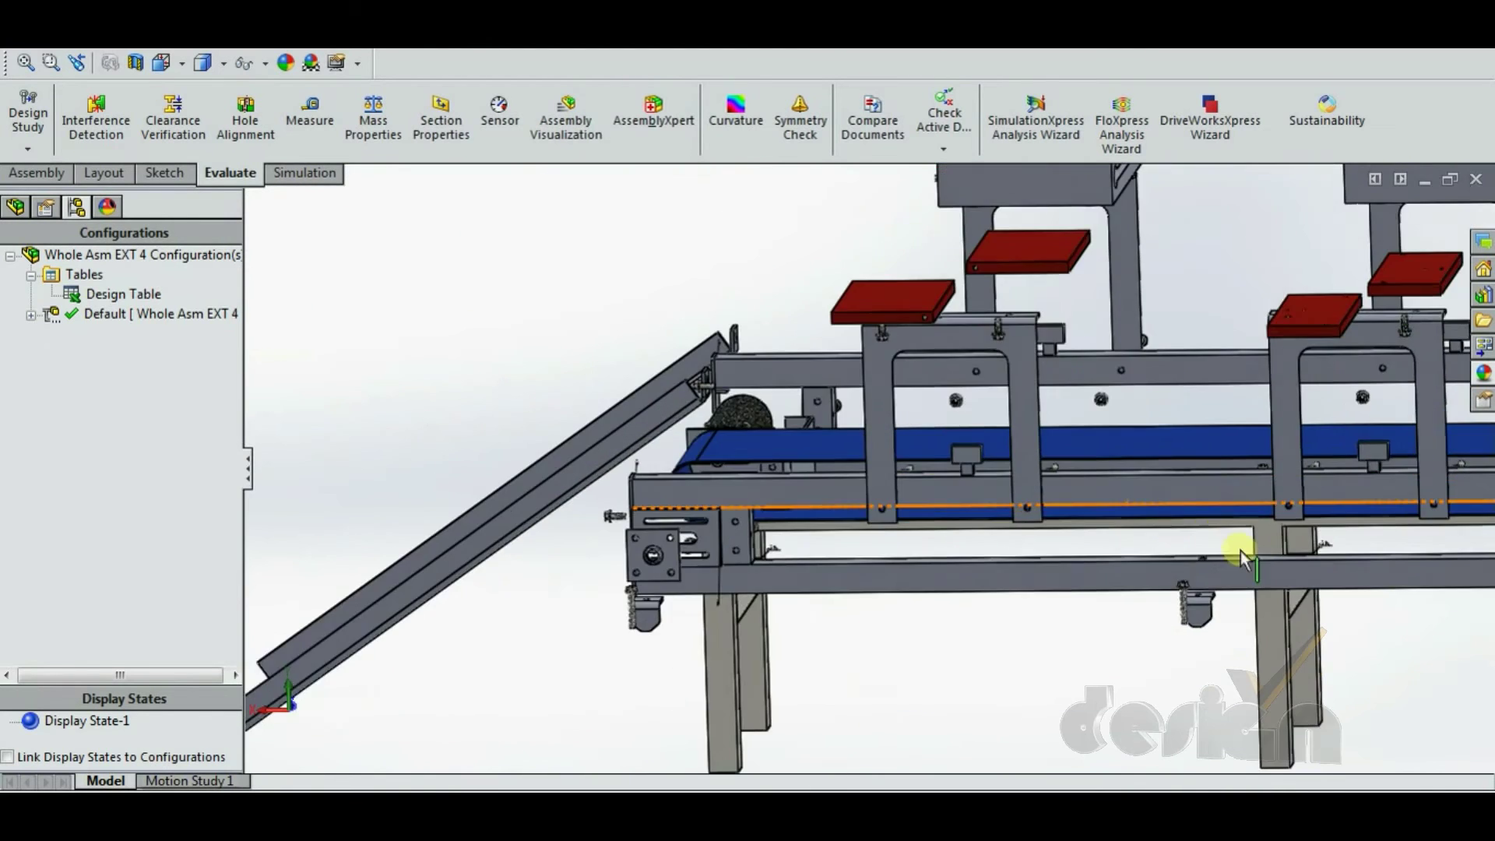
pyautogui.moveTo(1297, 577); pyautogui.dragTo(1051, 611, button='middle')
pyautogui.scroll(-6, 1049, 614)
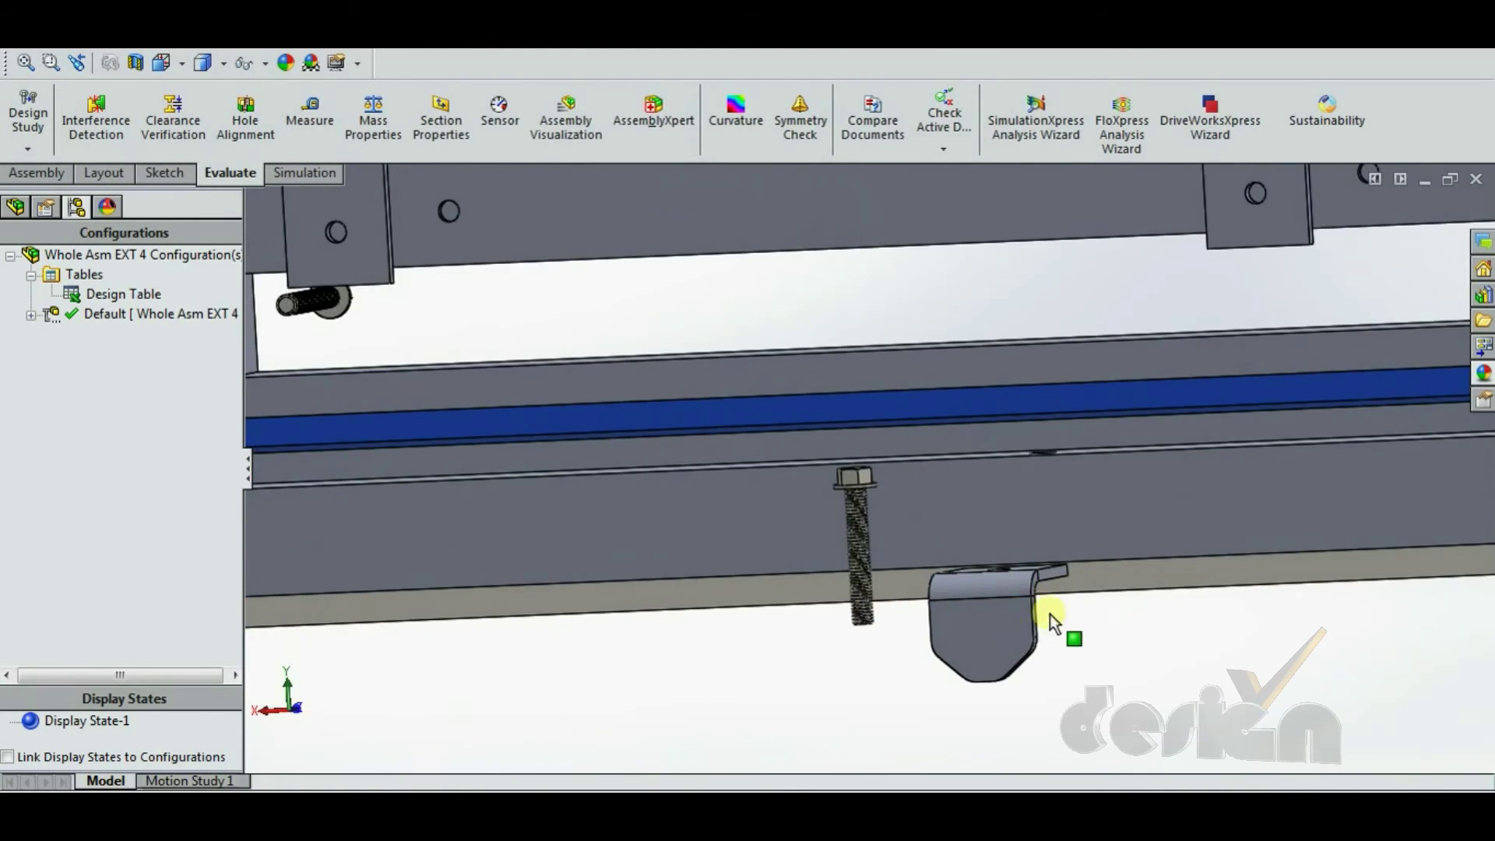
pyautogui.scroll(10, 1050, 582)
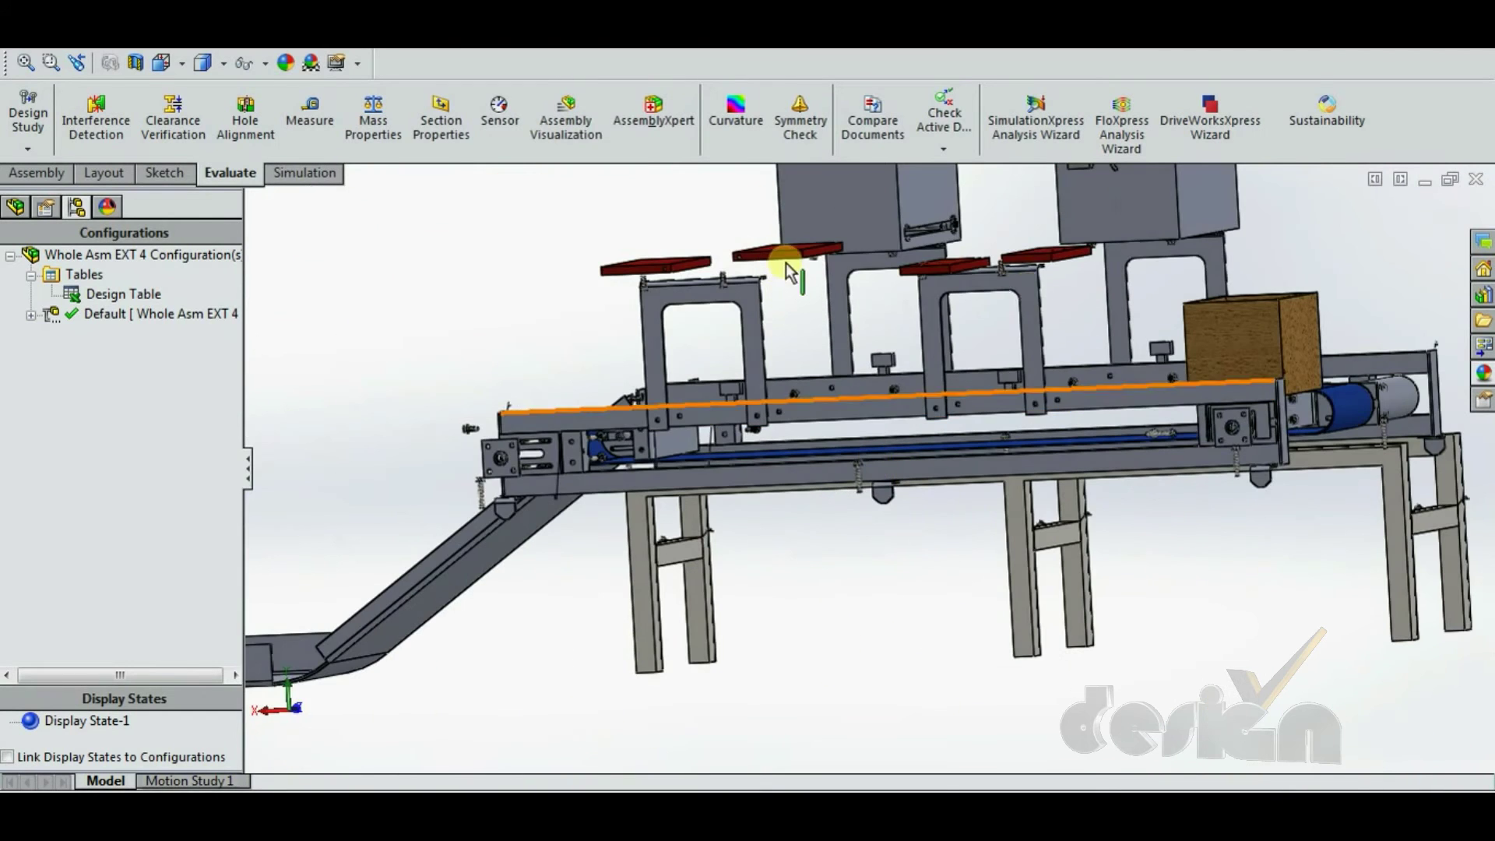
# Step: Orbit to a higher oblique view, then to a side-on view of the conveyor
pyautogui.moveTo(784, 269); pyautogui.dragTo(815, 299, button='middle')
pyautogui.scroll(-9, 745, 239)
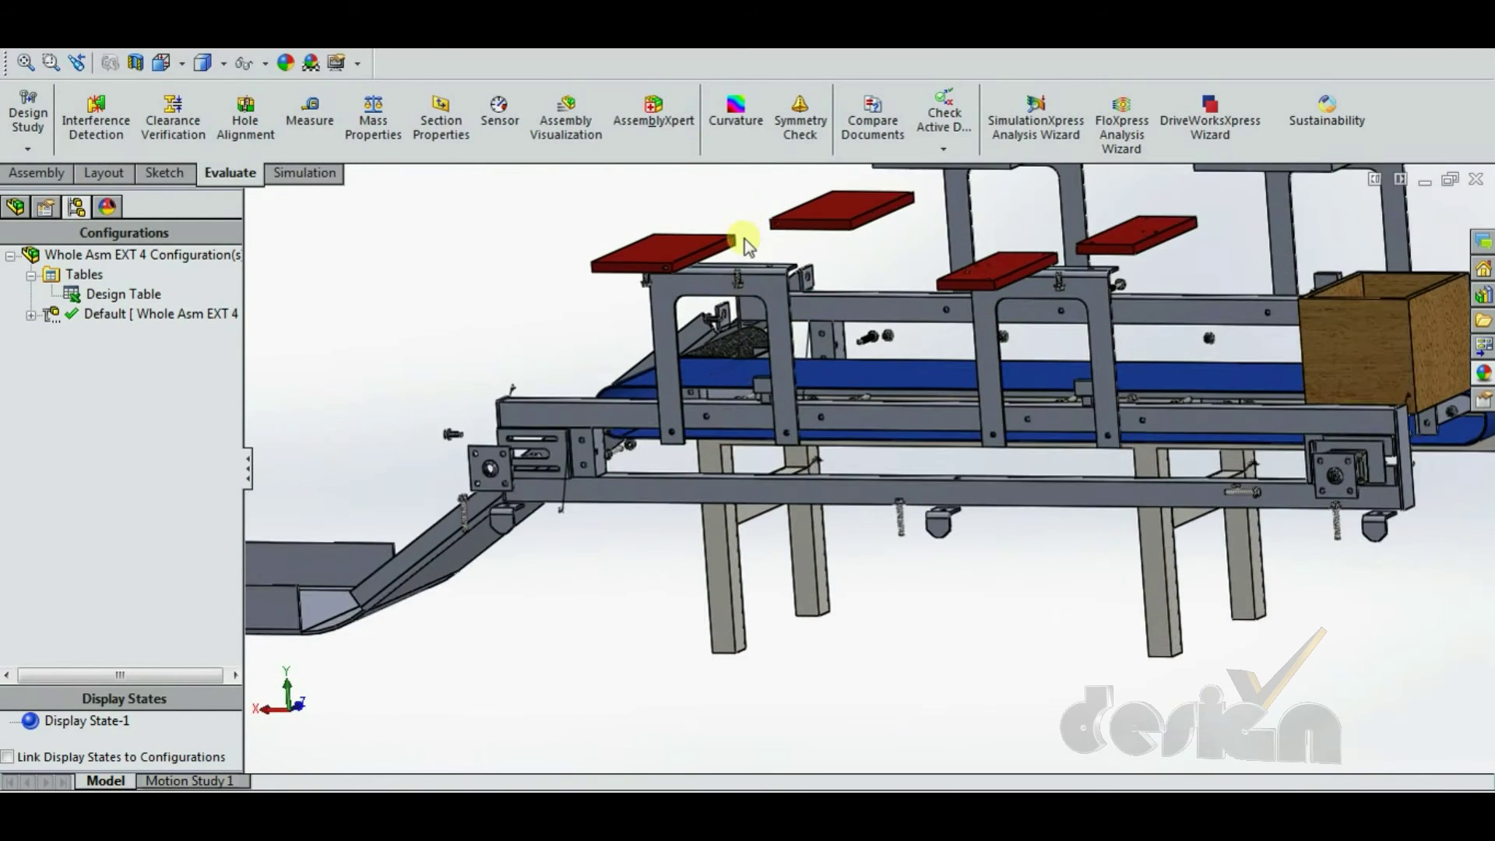
pyautogui.scroll(10, 929, 260)
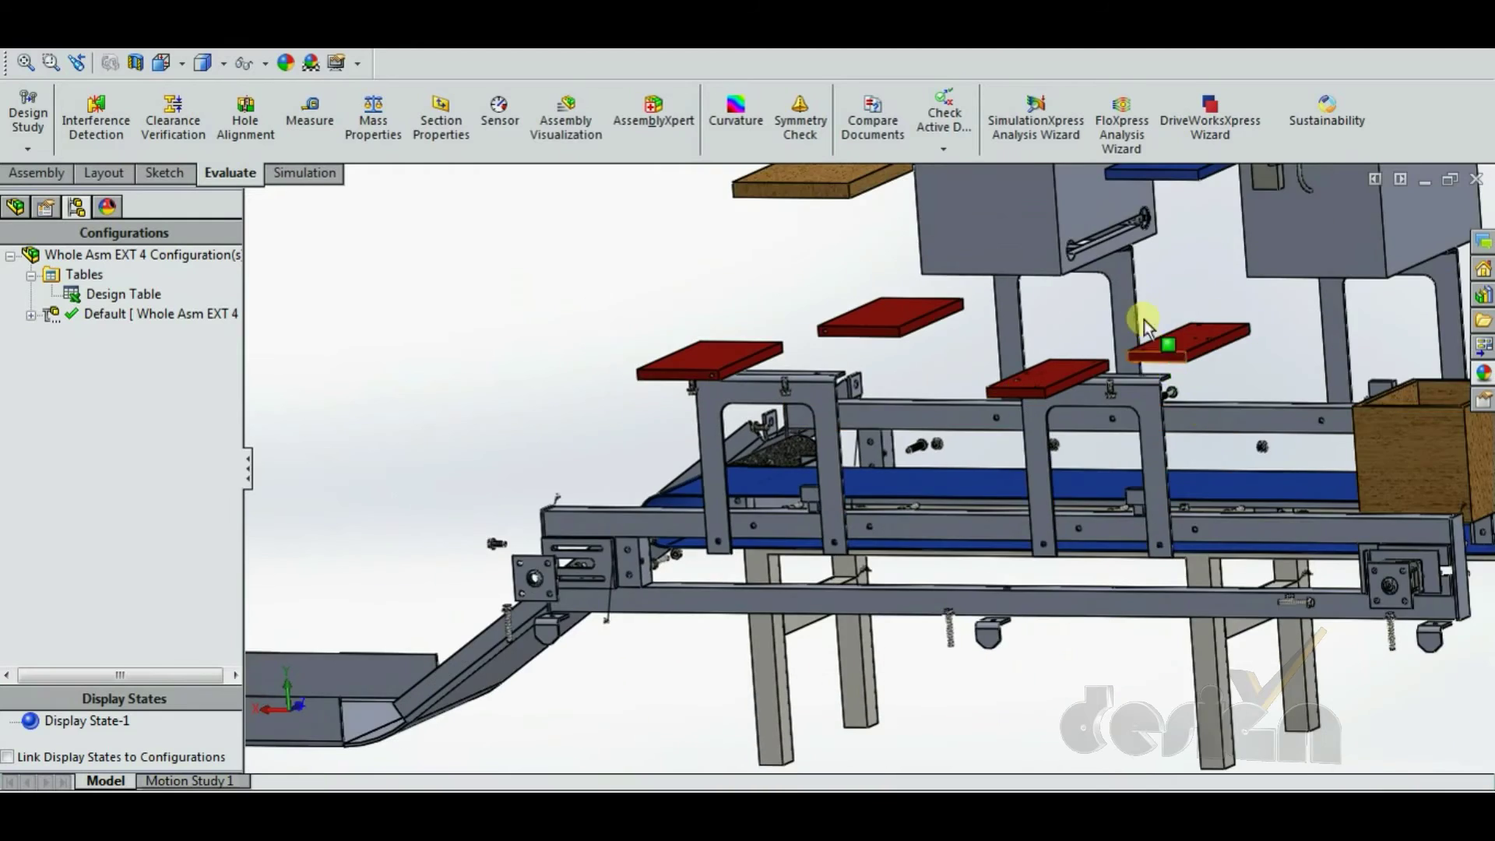
pyautogui.moveTo(1144, 324); pyautogui.dragTo(1194, 408, button='middle')
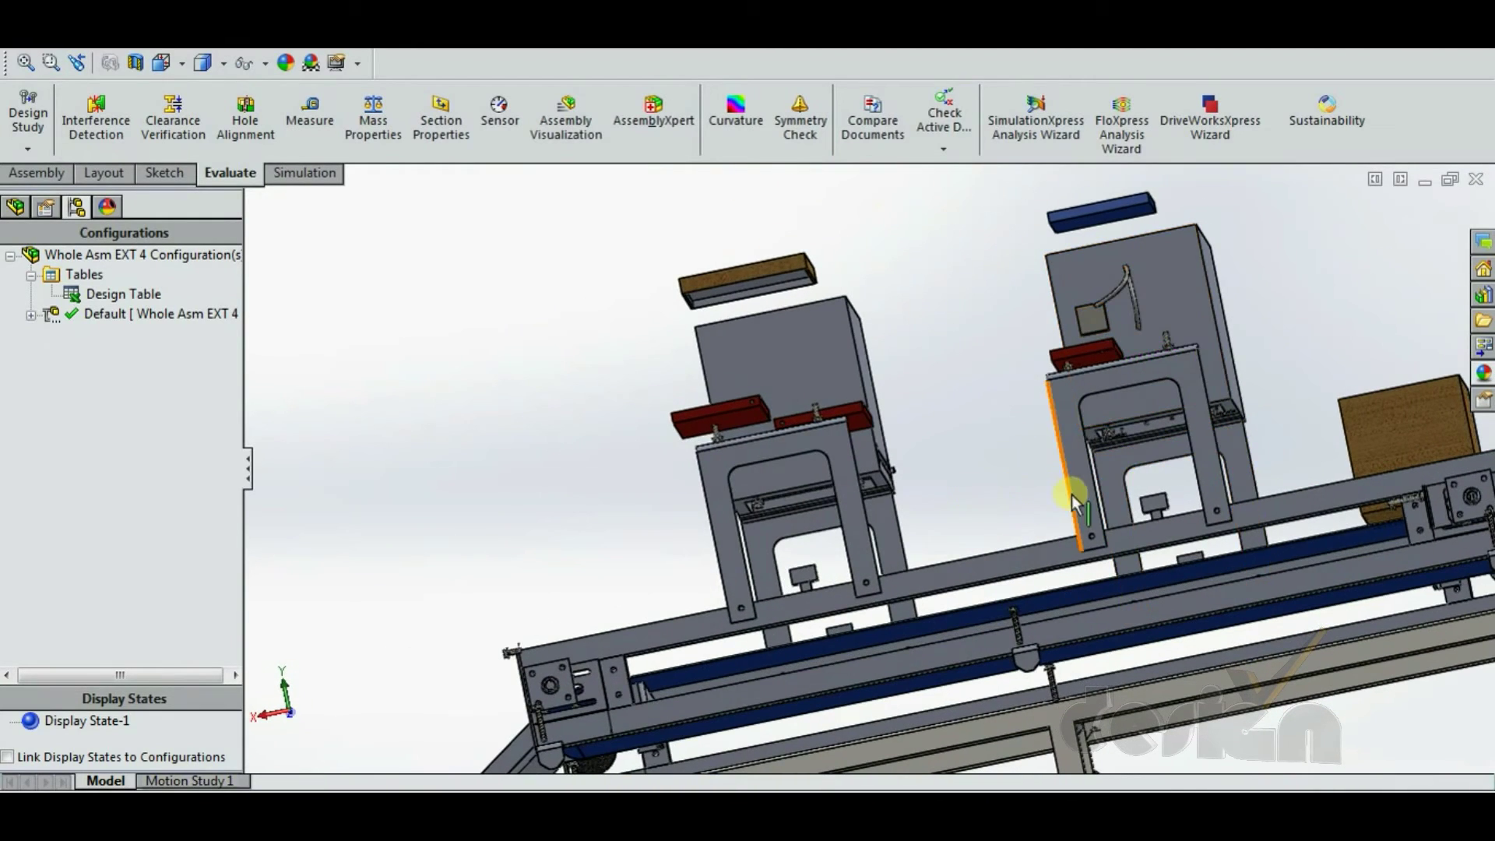
pyautogui.scroll(5, 1074, 494)
pyautogui.moveTo(1290, 497); pyautogui.dragTo(1350, 436, button='middle')
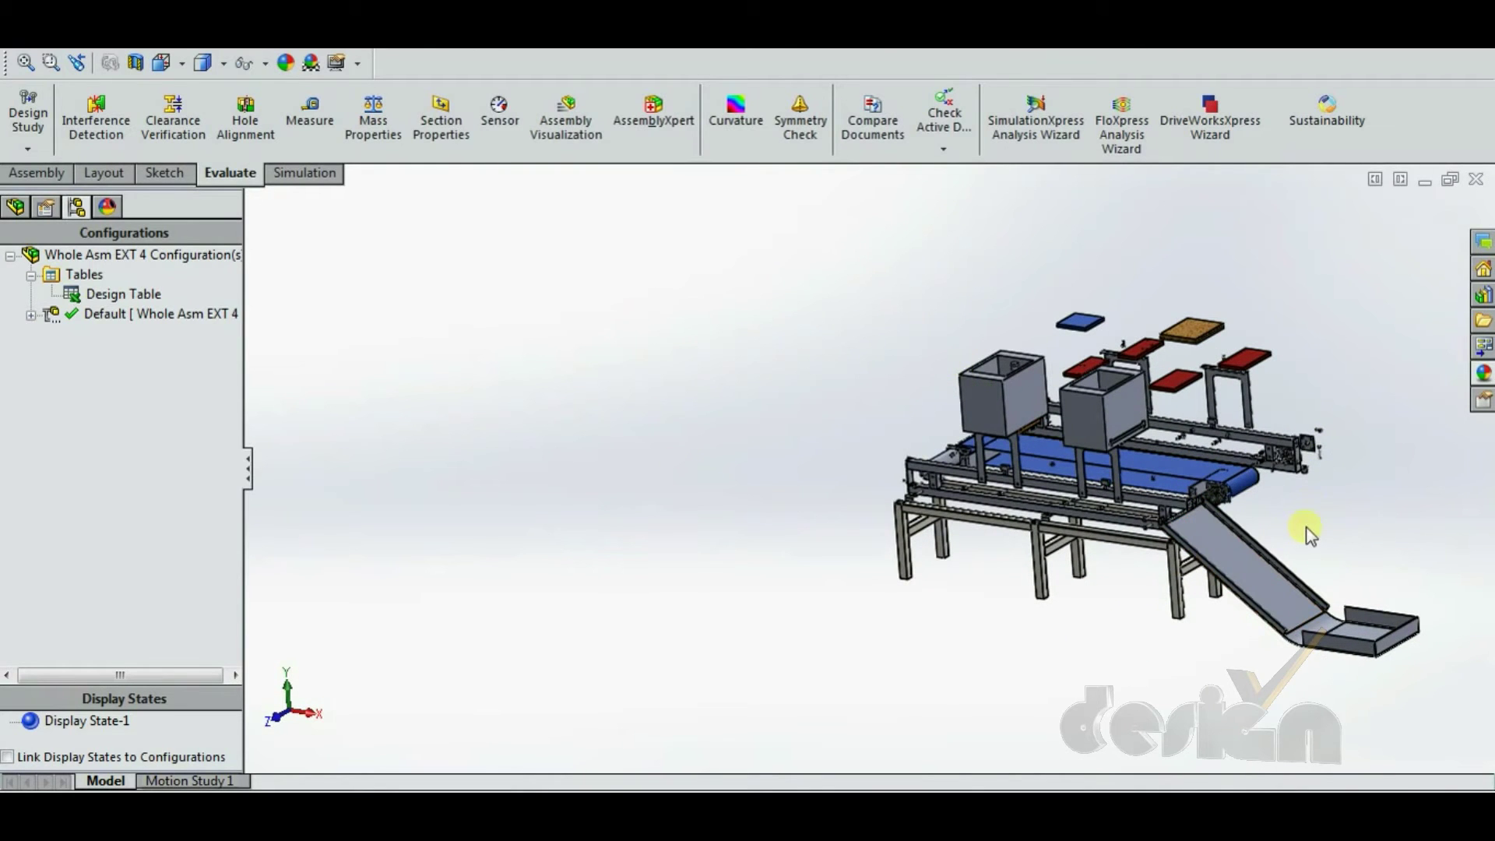
pyautogui.keyDown('ctrl'); pyautogui.moveTo(1351, 510); pyautogui.dragTo(774, 584, button='middle'); pyautogui.keyUp('ctrl')
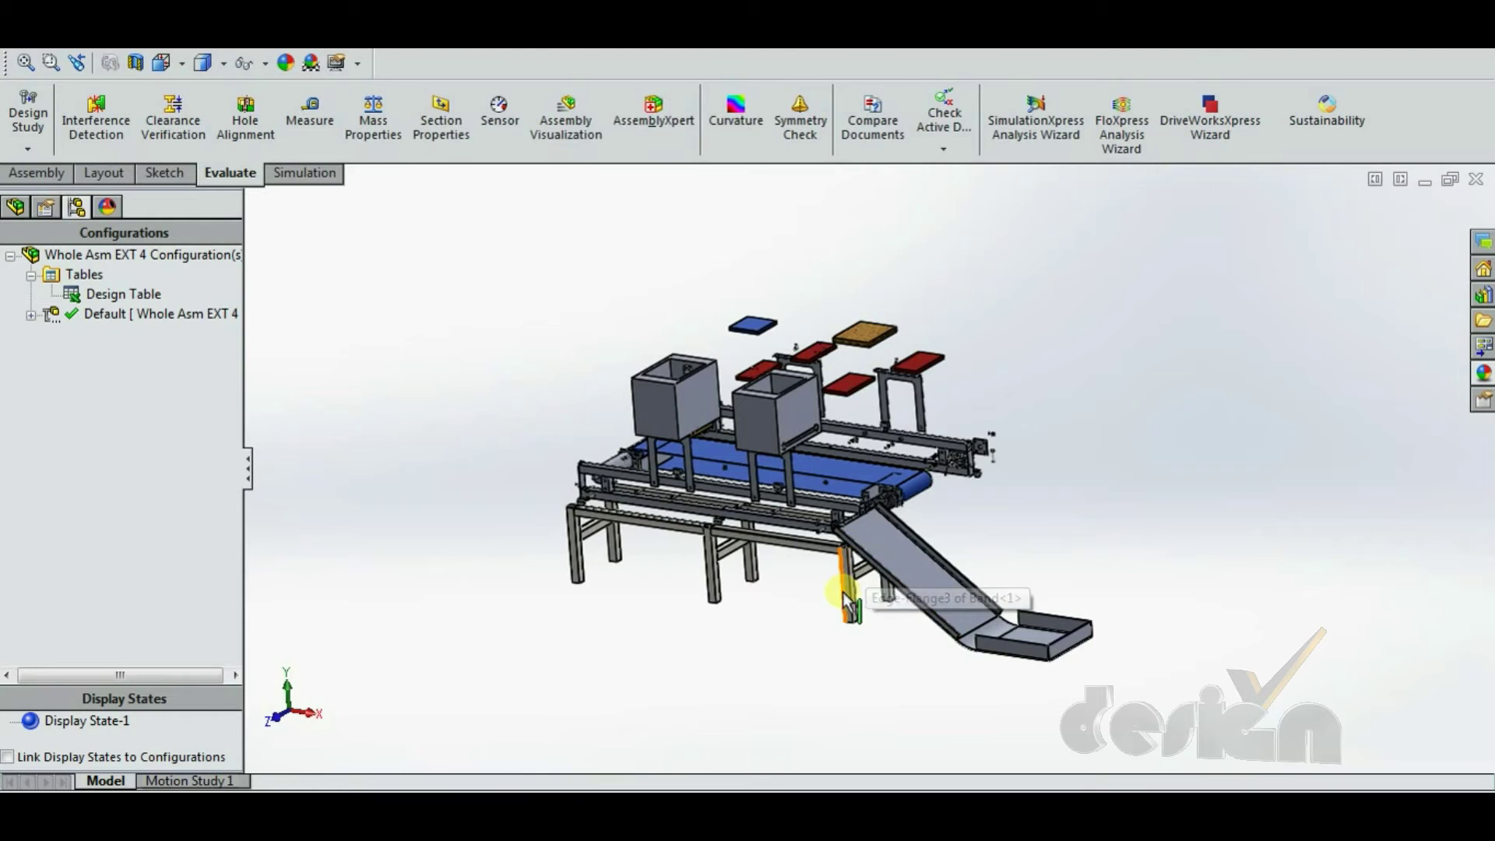
pyautogui.moveTo(761, 537); pyautogui.dragTo(907, 460, button='middle')
pyautogui.scroll(-3, 907, 459)
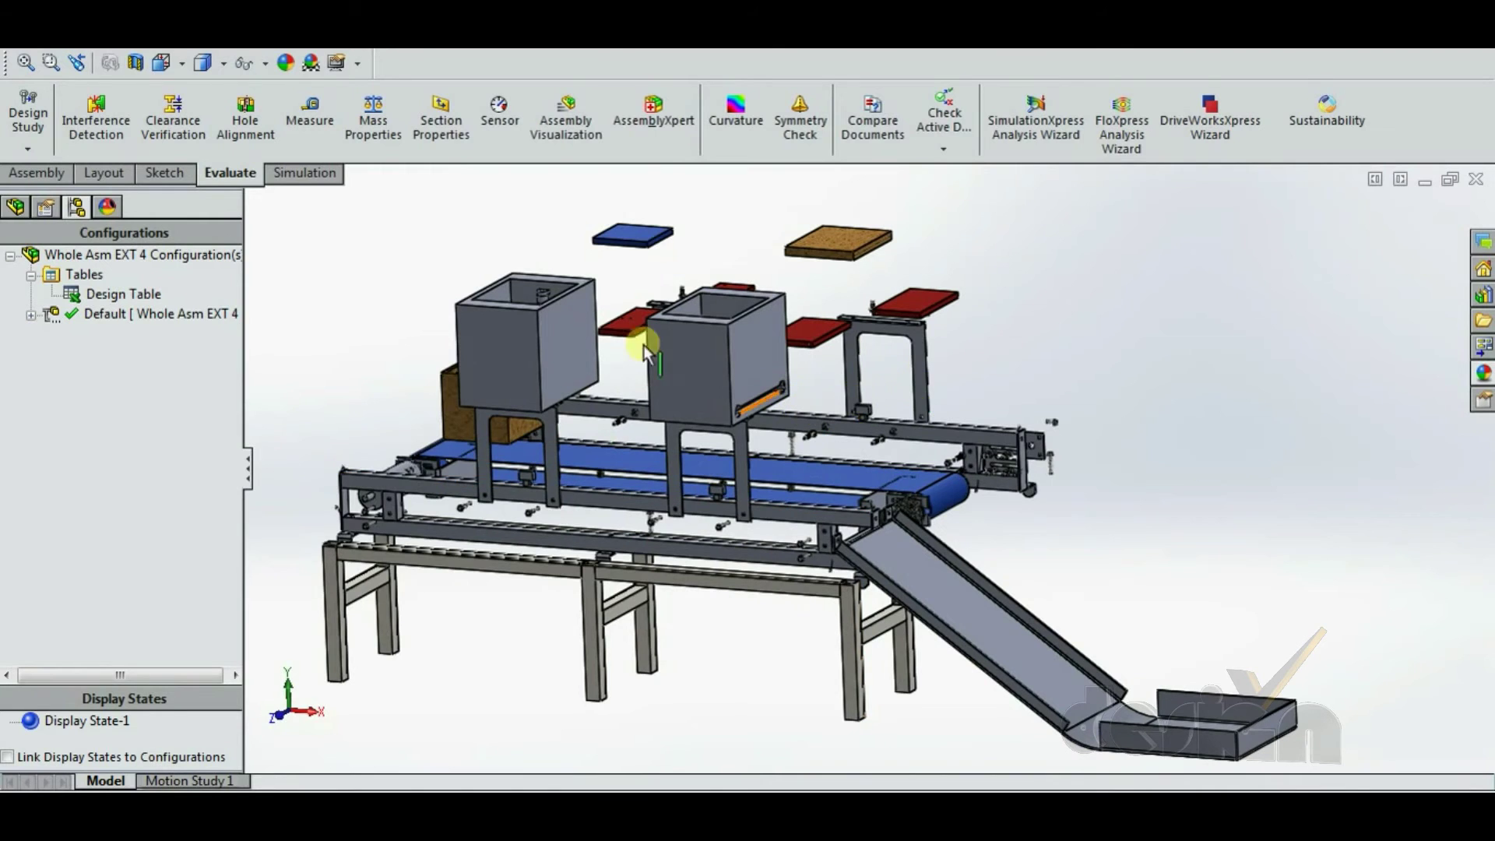
pyautogui.scroll(-3, 656, 327)
pyautogui.scroll(3, 870, 478)
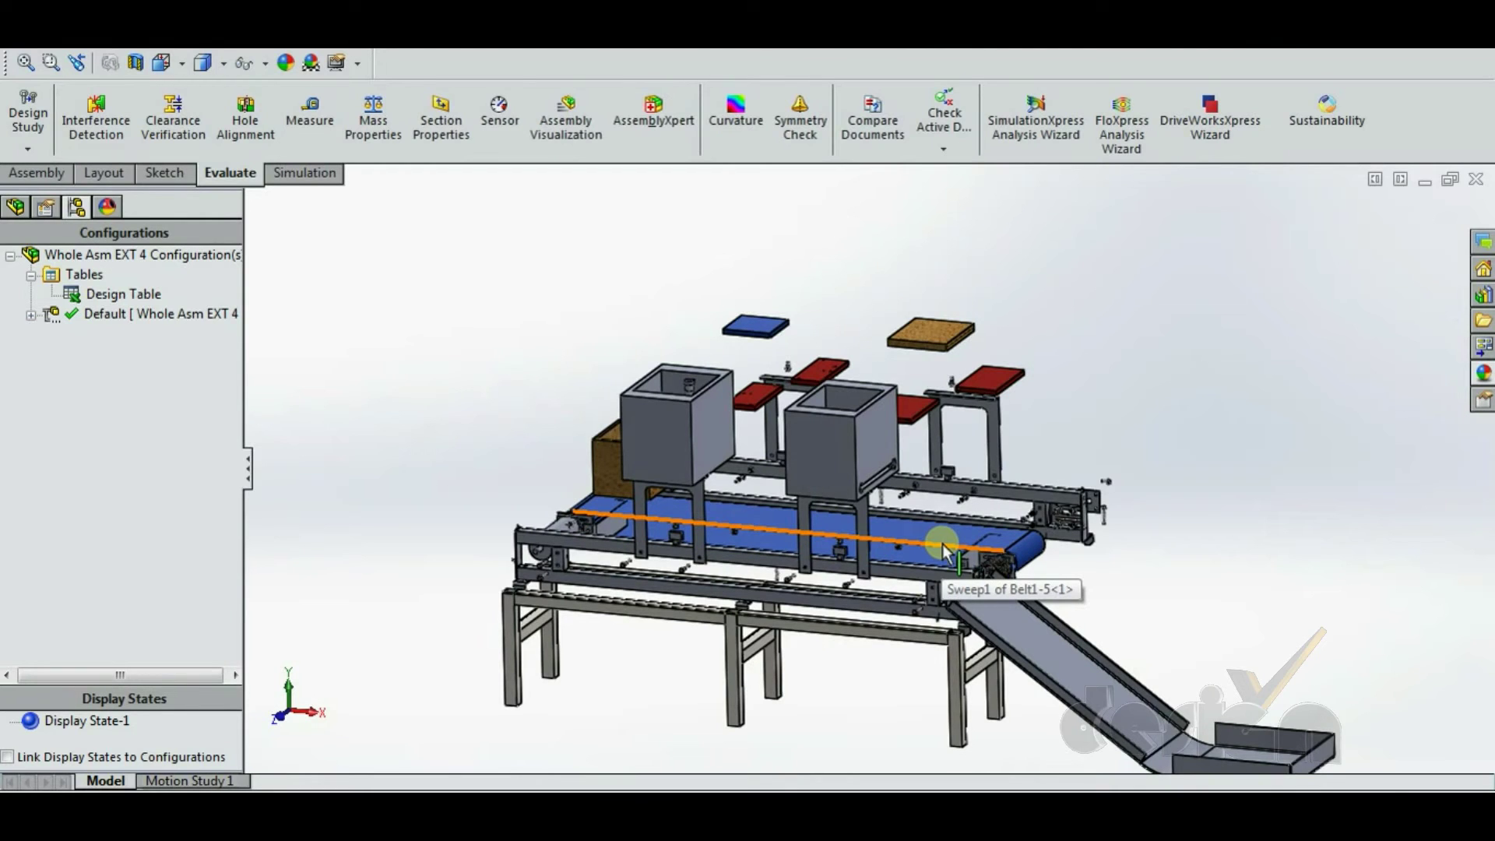
pyautogui.moveTo(1184, 513)
pyautogui.mouseDown(button='middle')
pyautogui.moveTo(1176, 541)
pyautogui.moveTo(1168, 512)
pyautogui.mouseUp(button='middle')
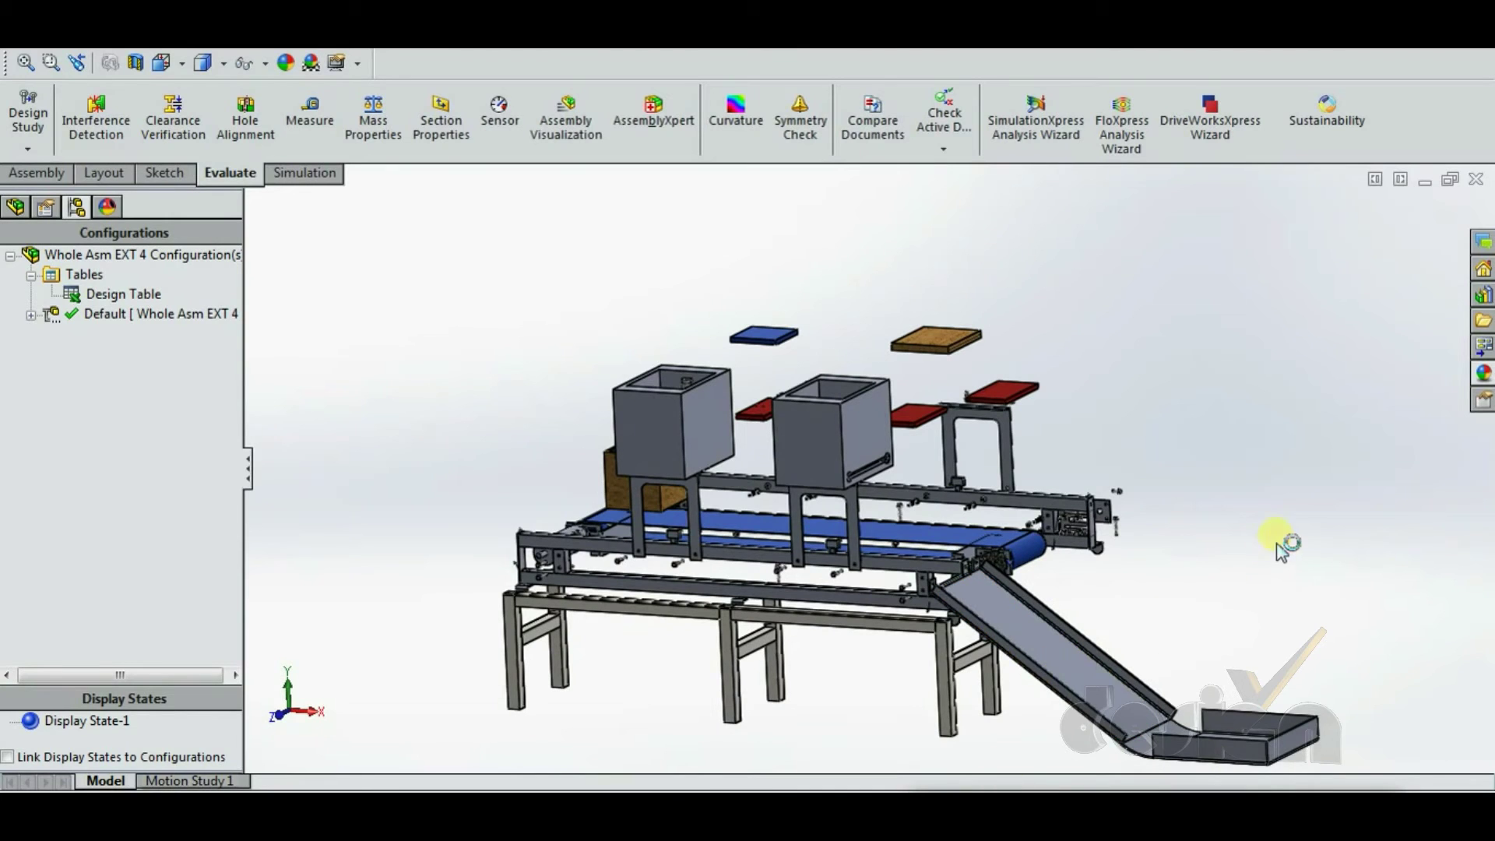
pyautogui.moveTo(1168, 572); pyautogui.dragTo(1161, 567, button='middle')
pyautogui.scroll(5, 844, 681)
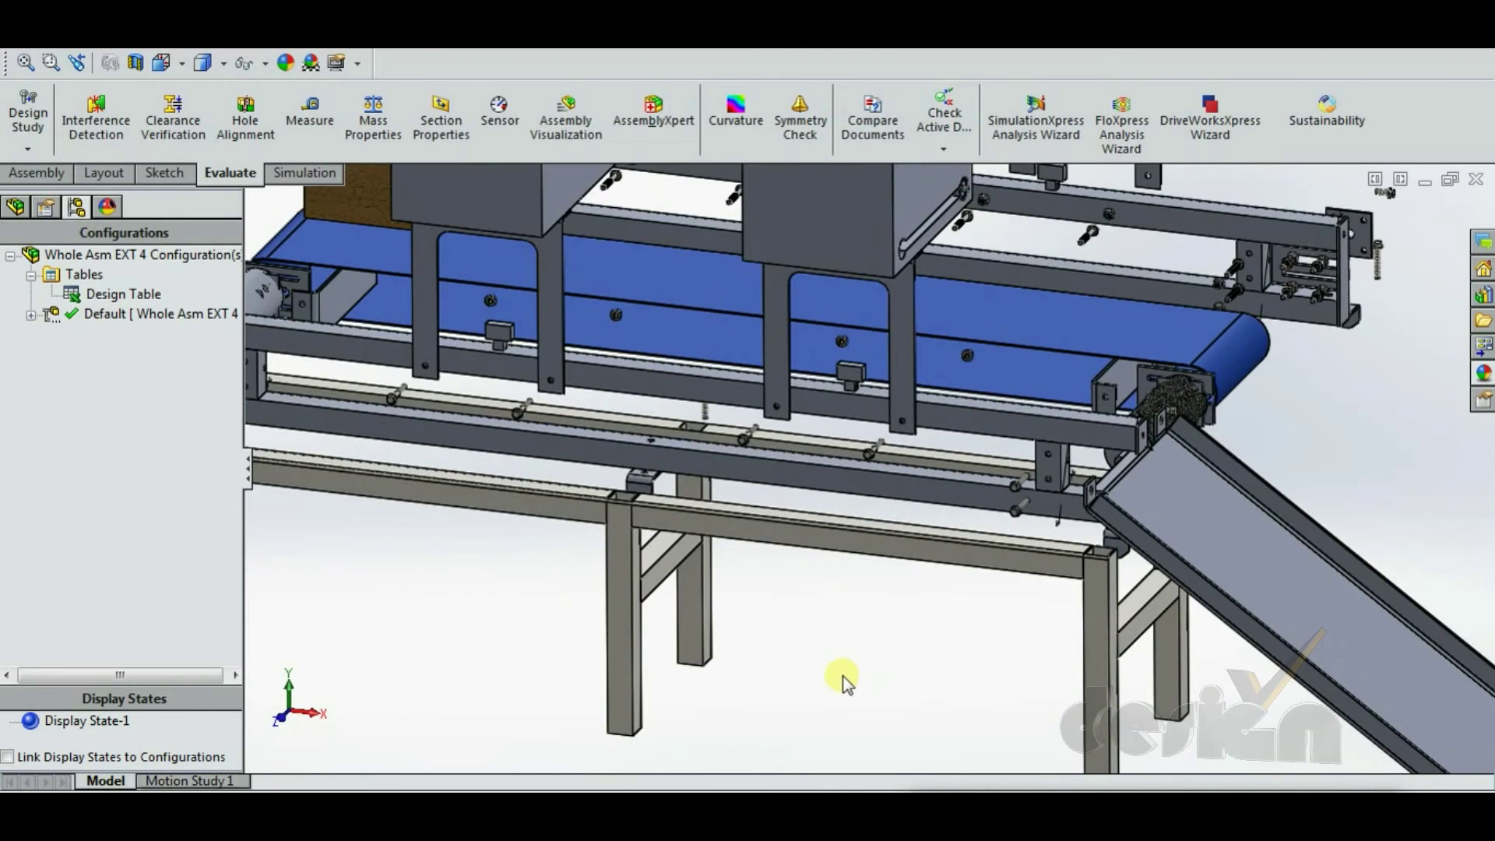
pyautogui.scroll(-5, 761, 608)
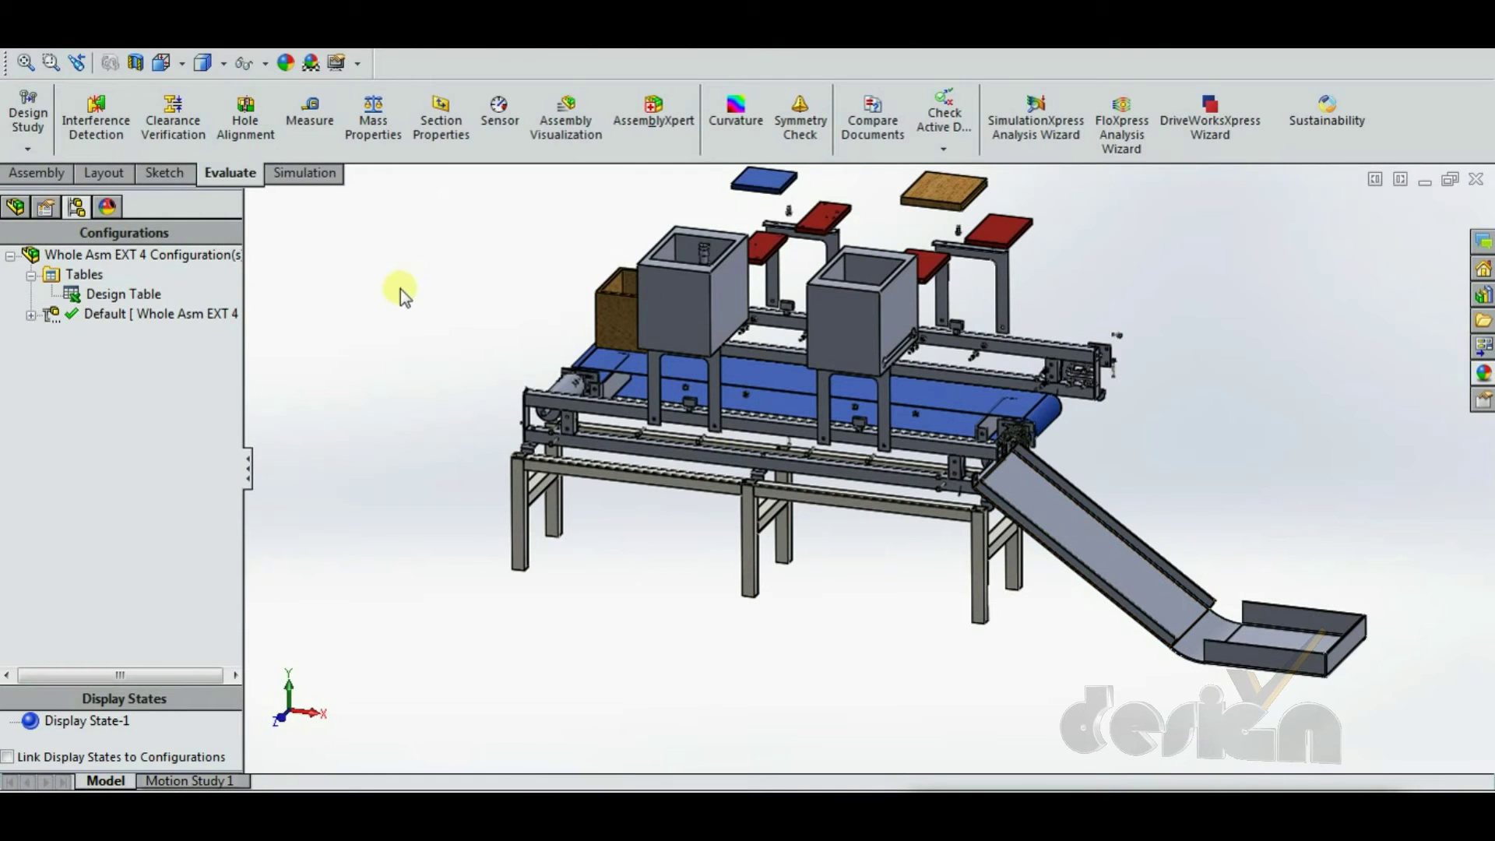
pyautogui.scroll(-2, 693, 296)
pyautogui.moveTo(957, 284); pyautogui.dragTo(1124, 303, button='middle')
pyautogui.scroll(4, 810, 376)
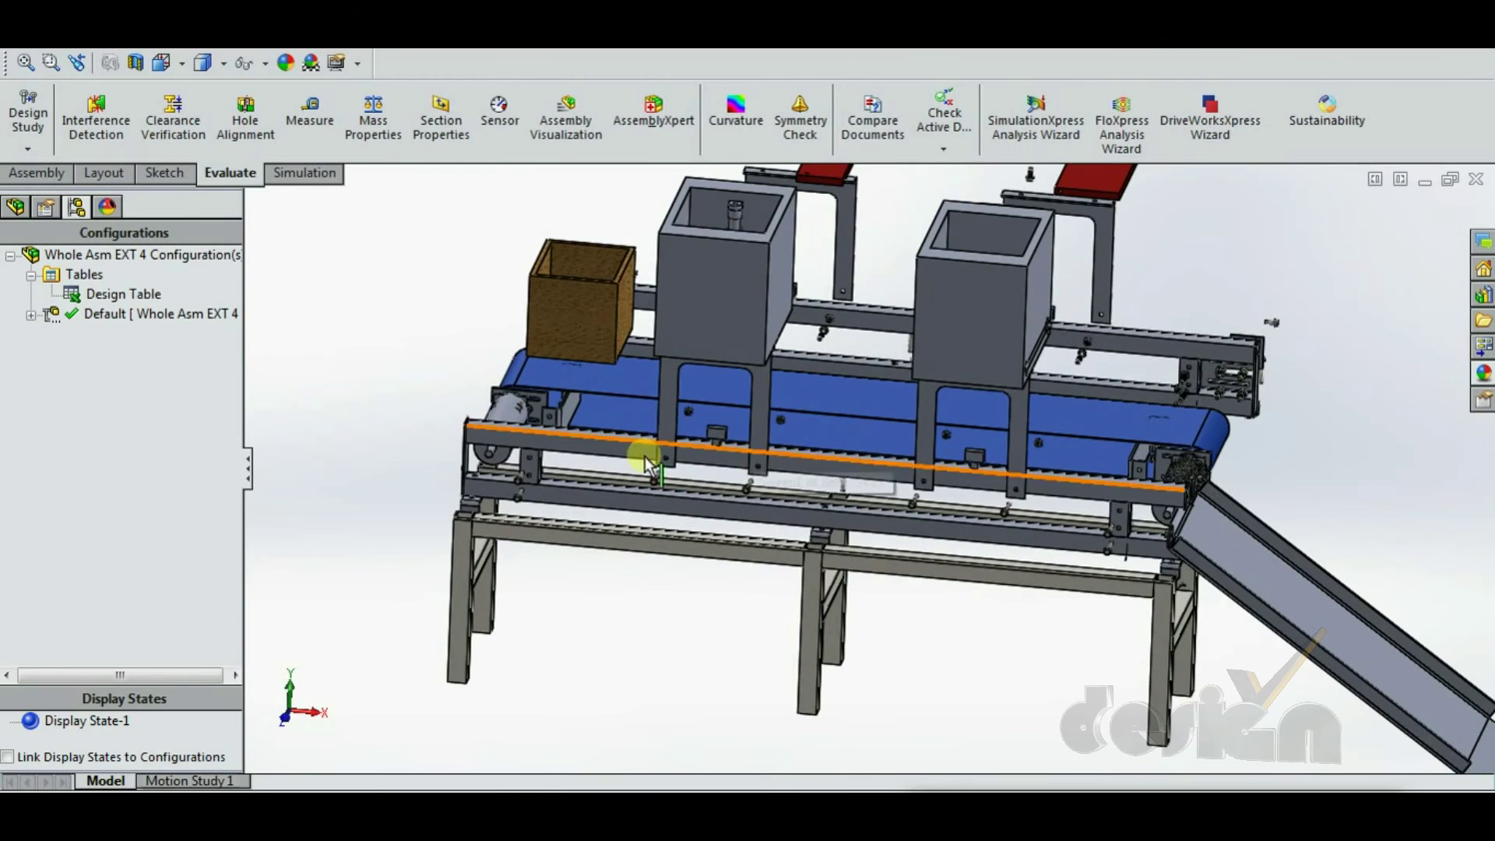
pyautogui.moveTo(645, 456); pyautogui.dragTo(601, 436, button='middle')
pyautogui.scroll(3, 600, 456)
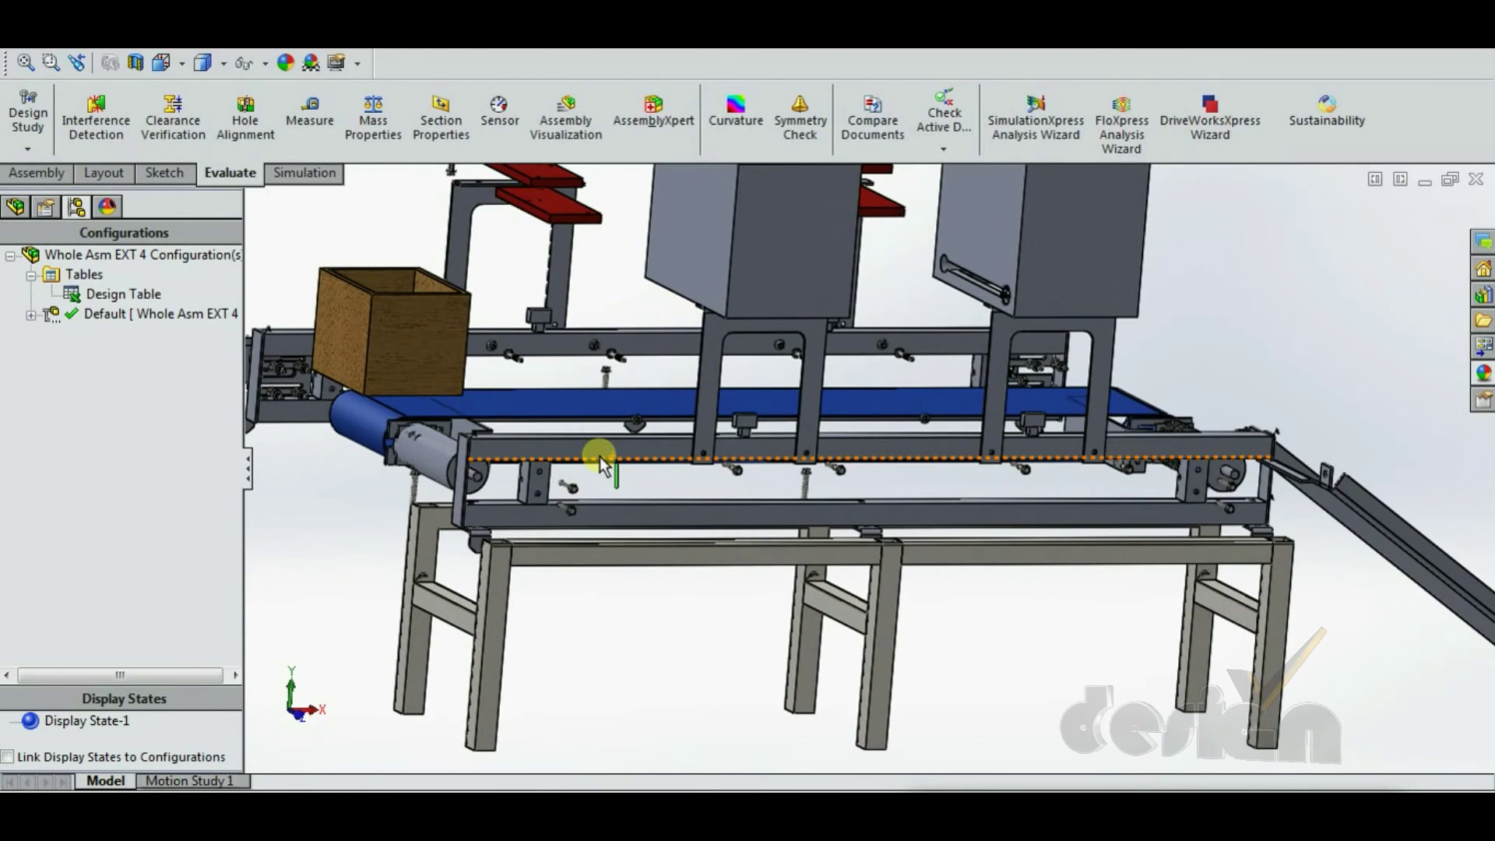
pyautogui.scroll(-5, 1370, 568)
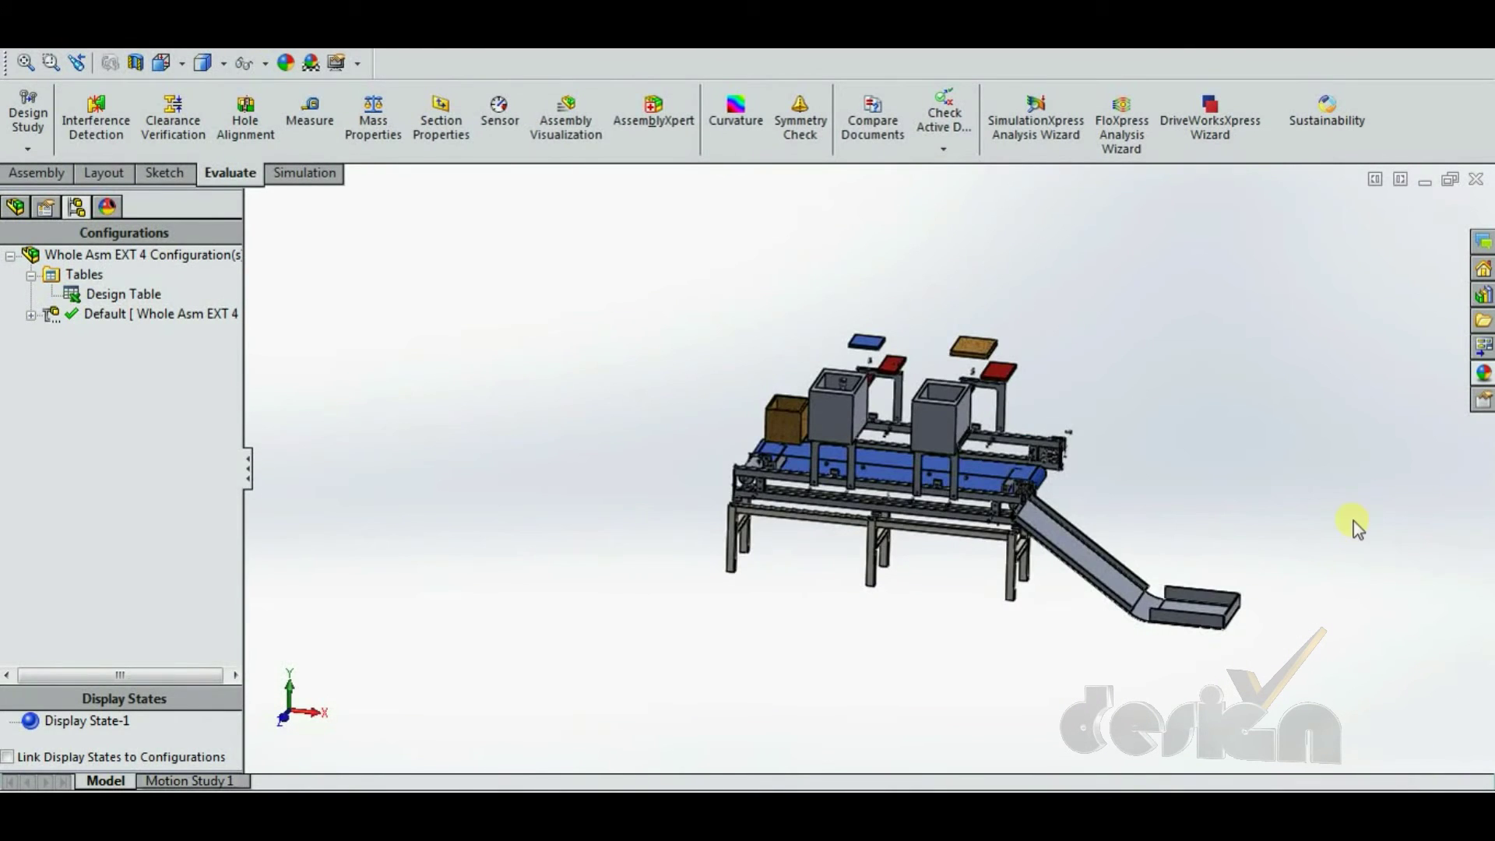
pyautogui.moveTo(1358, 530); pyautogui.dragTo(1301, 501, button='middle')
pyautogui.scroll(3, 1105, 503)
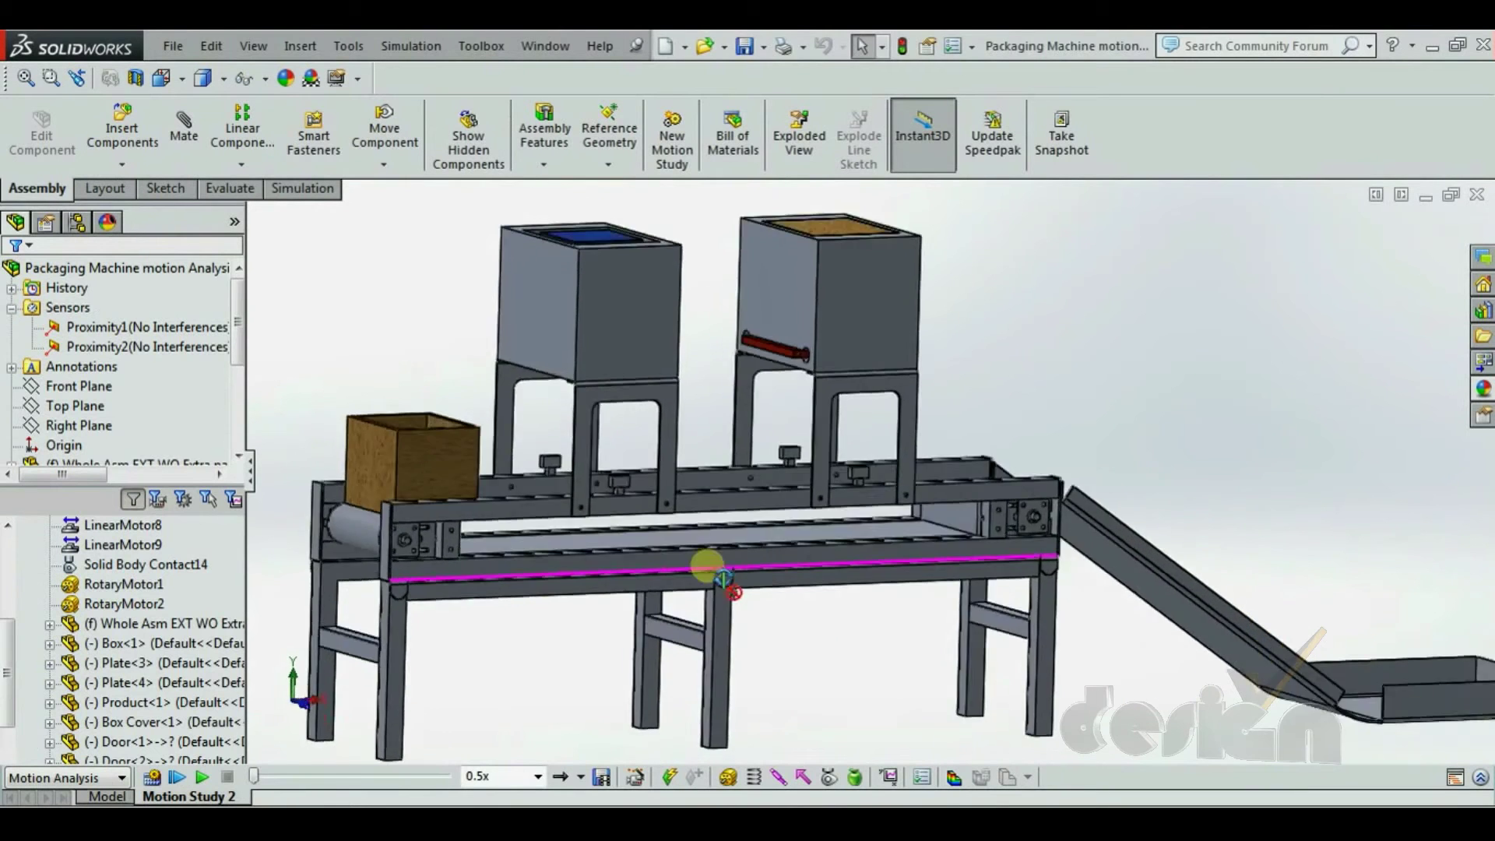
# Step: Zoom and rotate to a near-front view of the Packaging Machine conveyor
pyautogui.scroll(5, 715, 464)
pyautogui.scroll(-2, 713, 471)
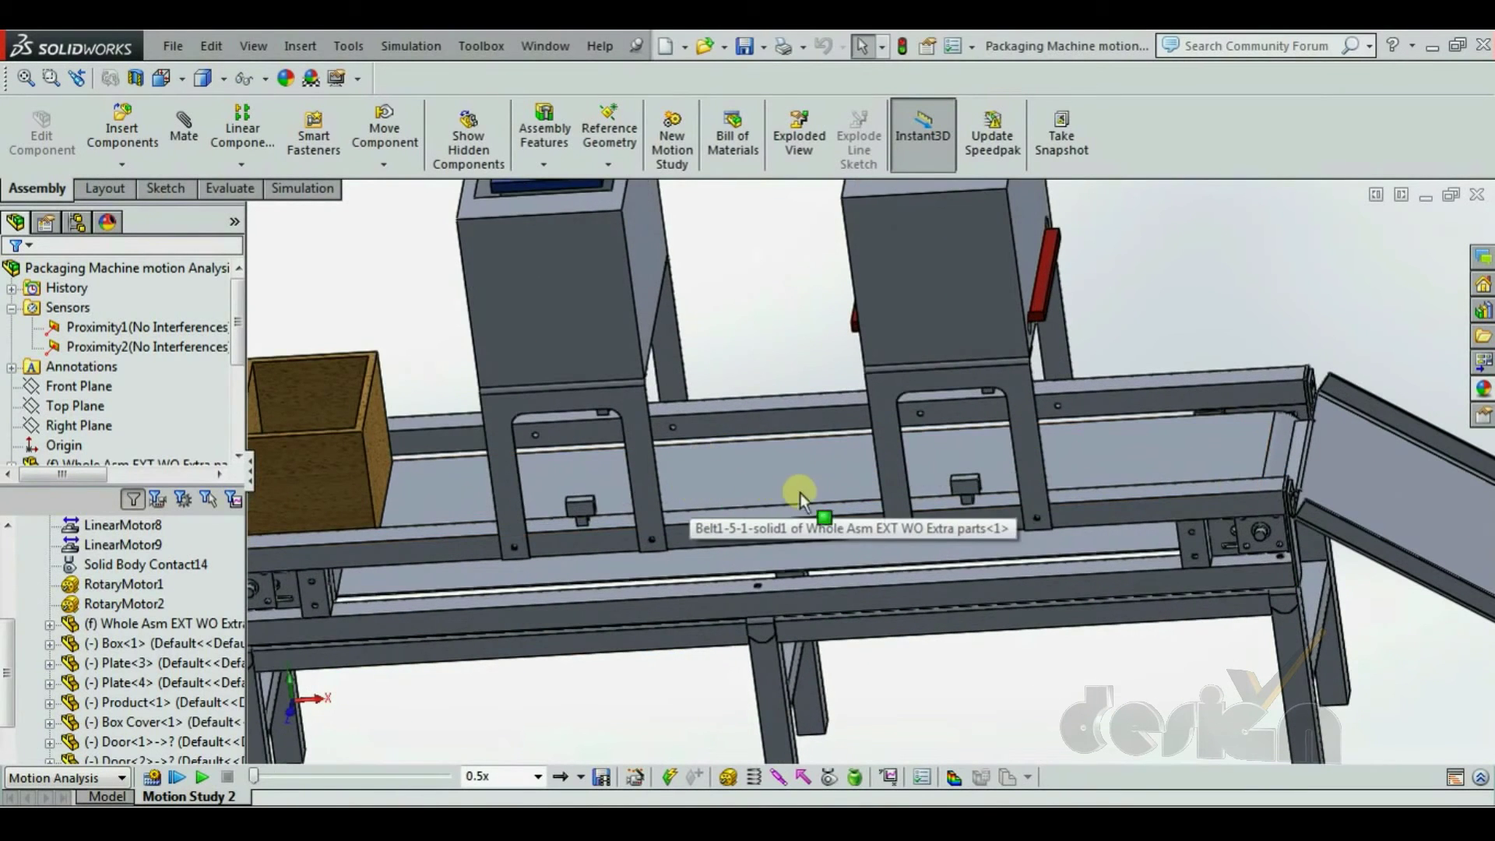
pyautogui.scroll(-3, 709, 479)
pyautogui.scroll(5, 704, 487)
pyautogui.scroll(-4, 701, 484)
pyautogui.scroll(4, 685, 482)
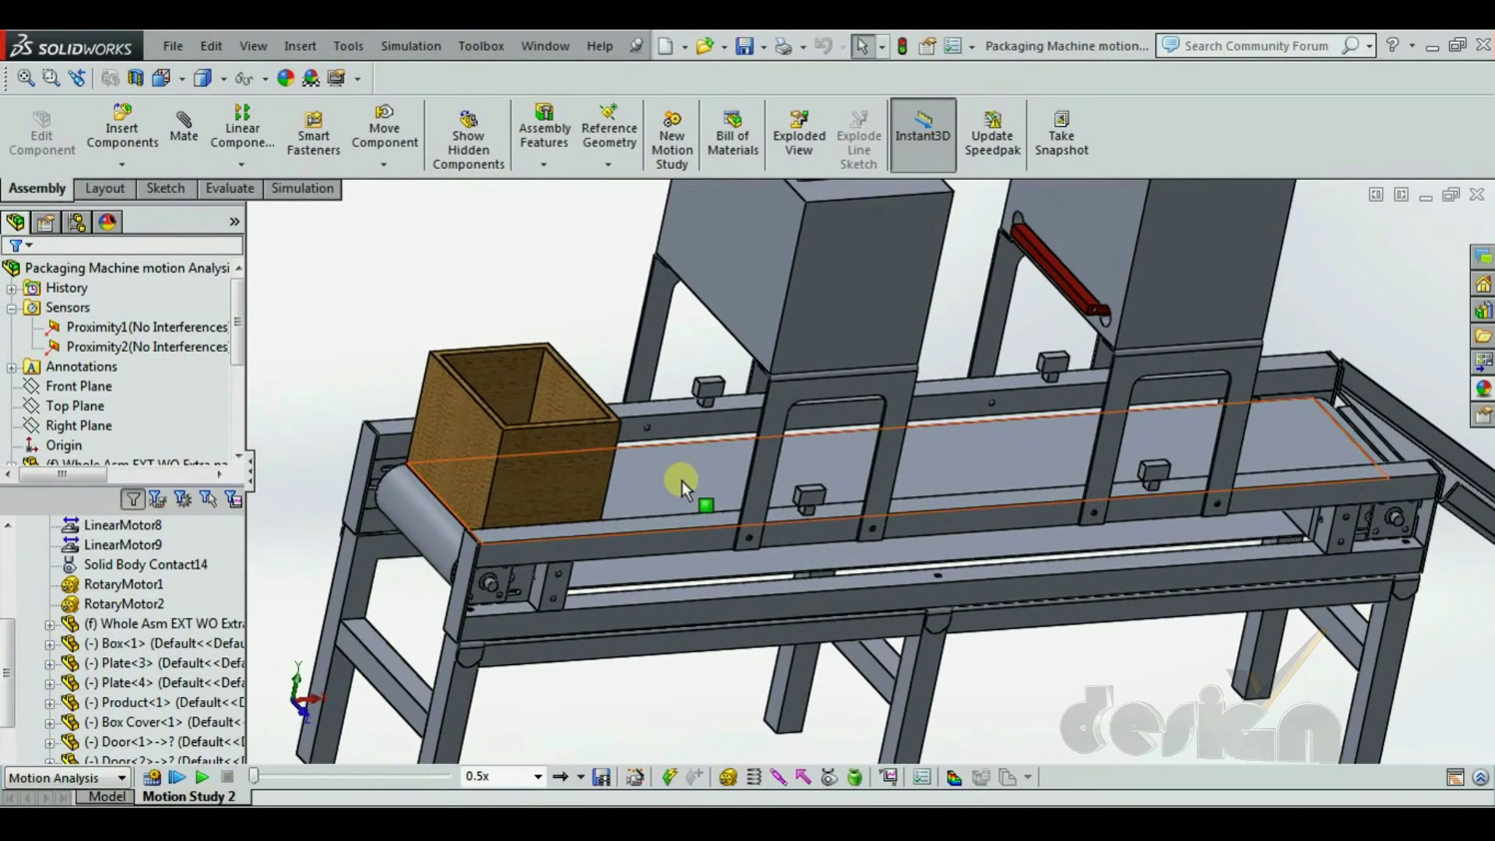
pyautogui.scroll(-3, 809, 479)
pyautogui.moveTo(810, 479); pyautogui.dragTo(814, 347, button='middle')
pyautogui.scroll(2, 818, 344)
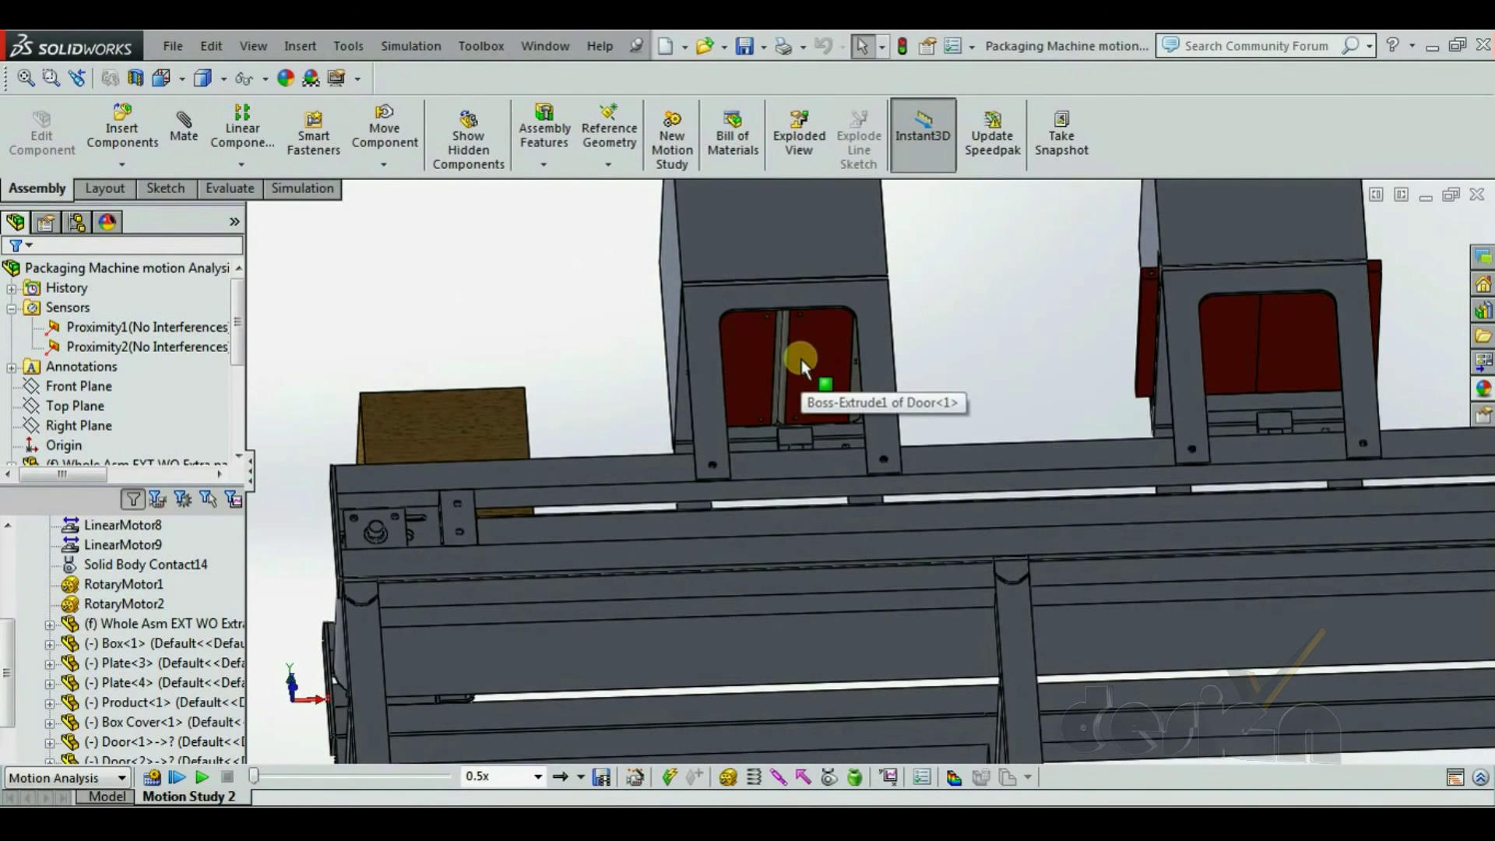
pyautogui.scroll(-3, 1073, 385)
# Step: Rotate around the two tower stations, then orbit to an overhead view
pyautogui.moveTo(1072, 385); pyautogui.dragTo(1124, 409, button='middle')
pyautogui.scroll(2, 1142, 382)
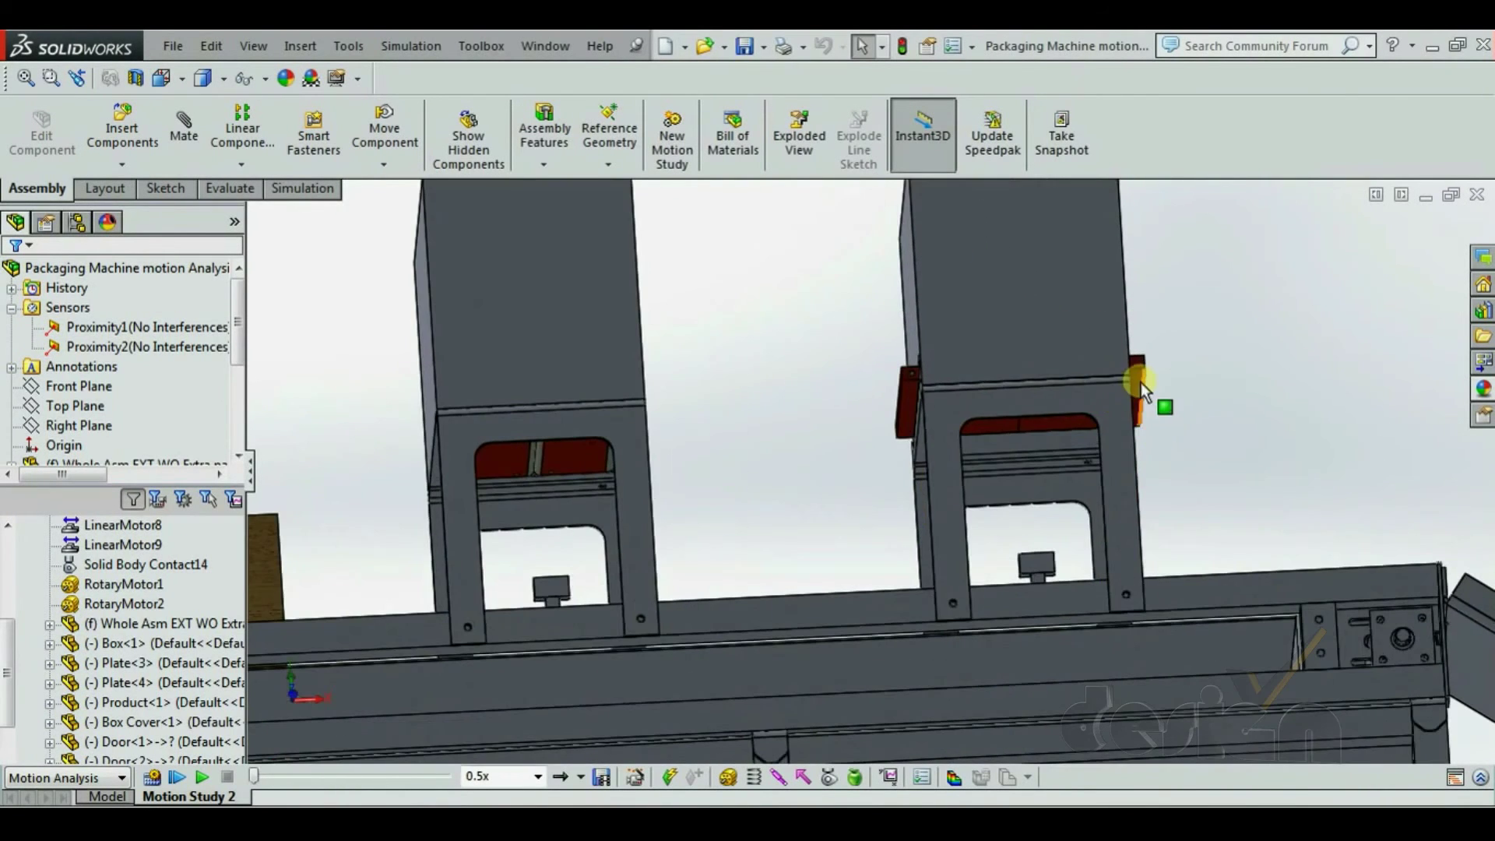
pyautogui.scroll(-4, 1135, 484)
pyautogui.moveTo(918, 527); pyautogui.dragTo(908, 628, button='middle')
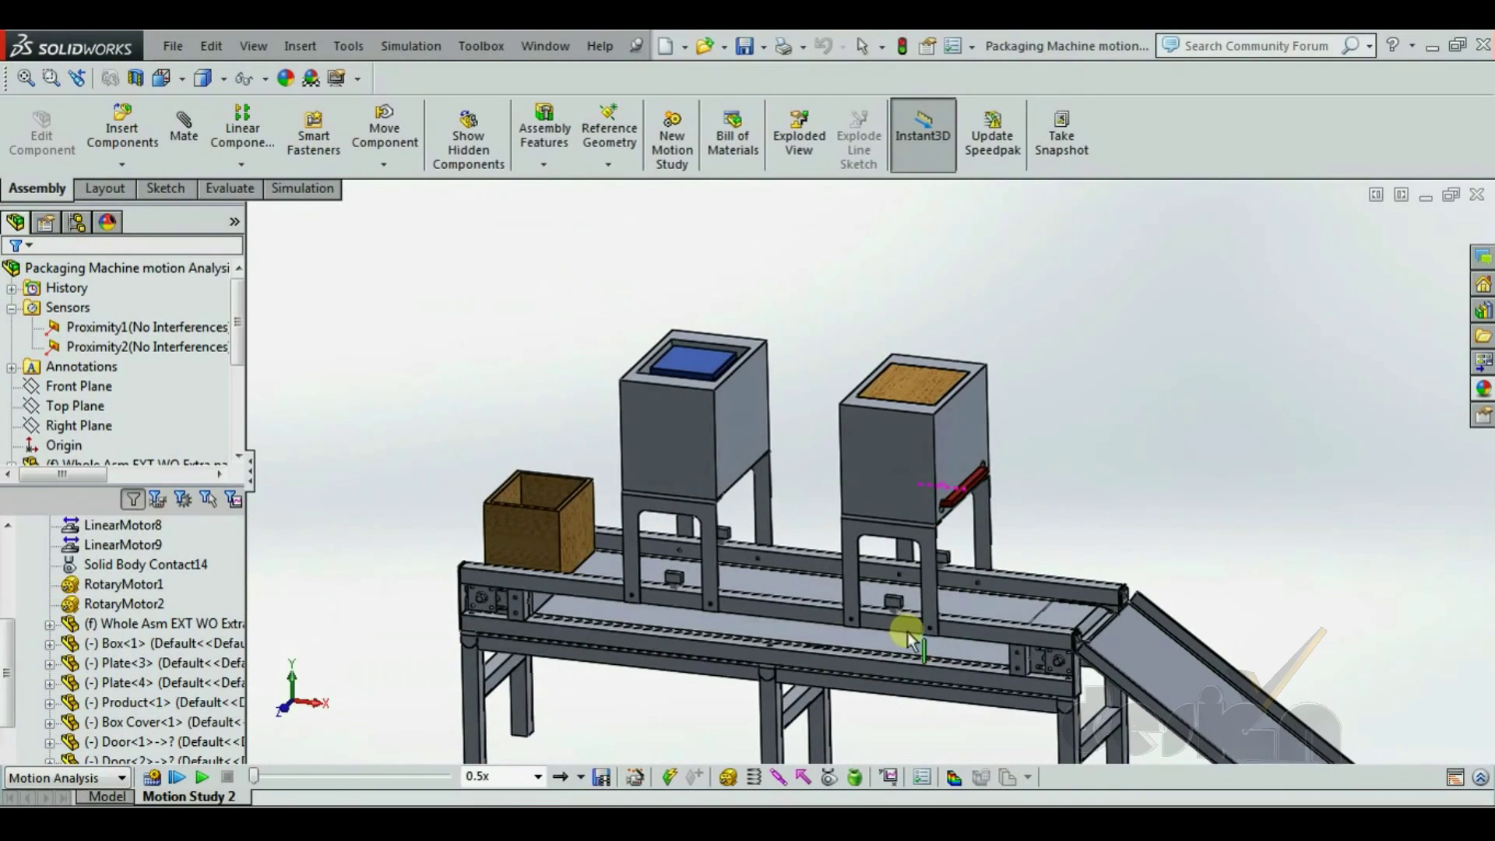
pyautogui.scroll(2, 774, 517)
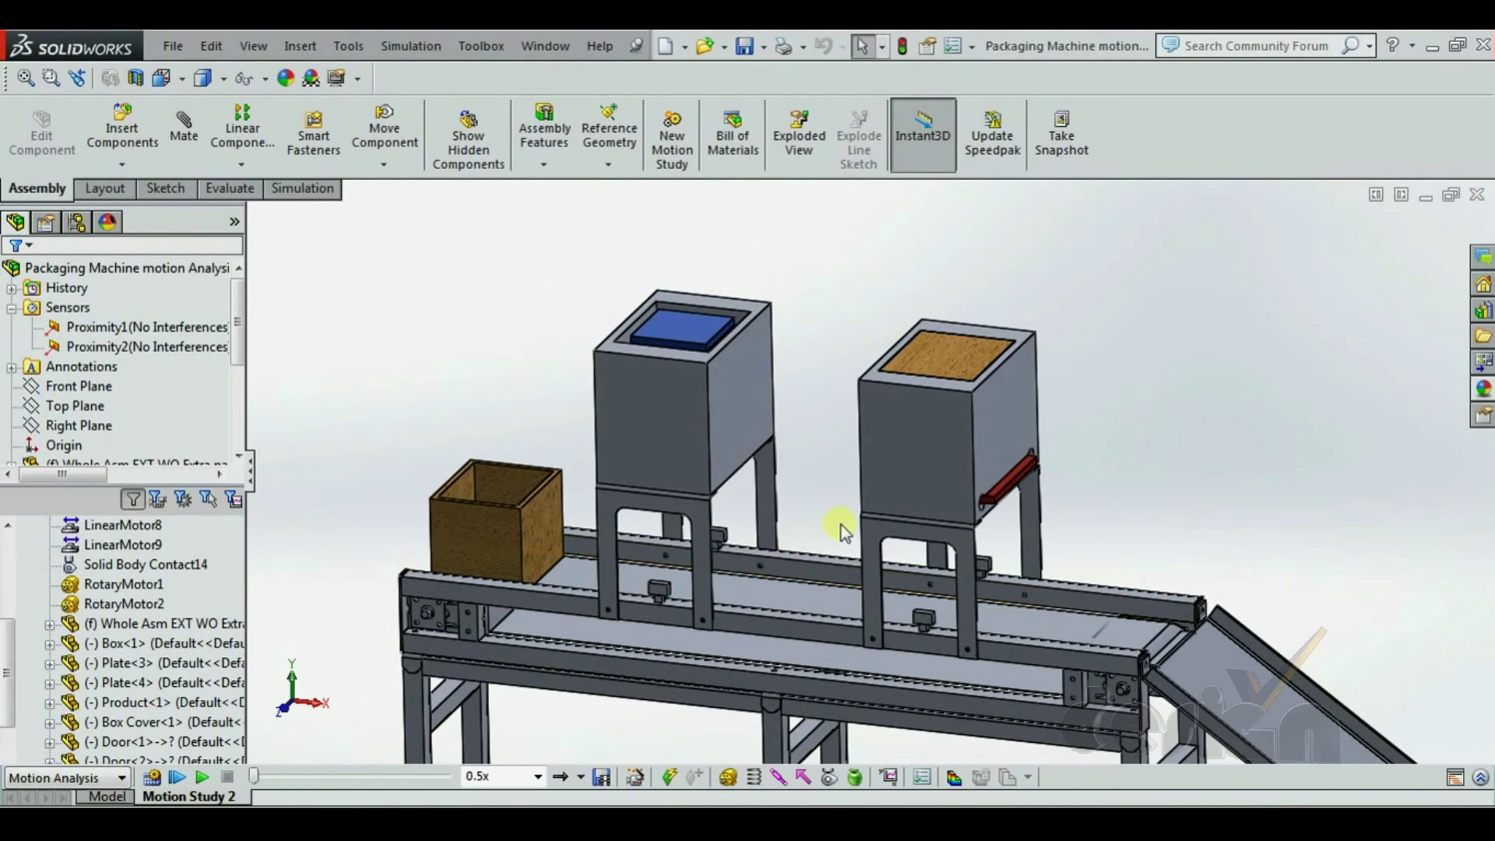
# Step: Highlight the Proximity1 and Proximity2 sensors on the filling stations, clearing each selection
pyautogui.click(158, 324)
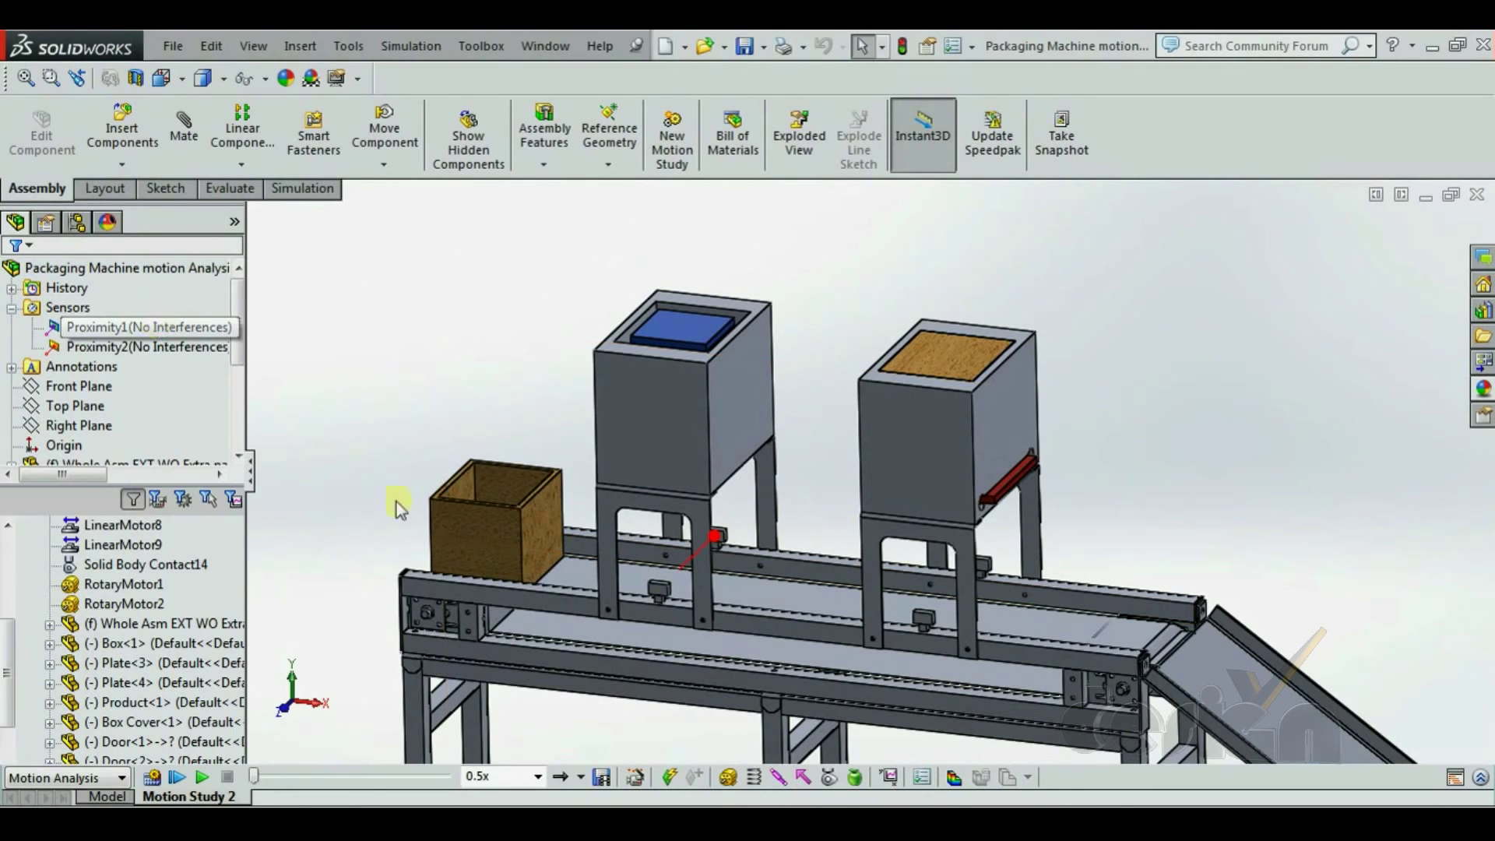
pyautogui.scroll(2, 779, 548)
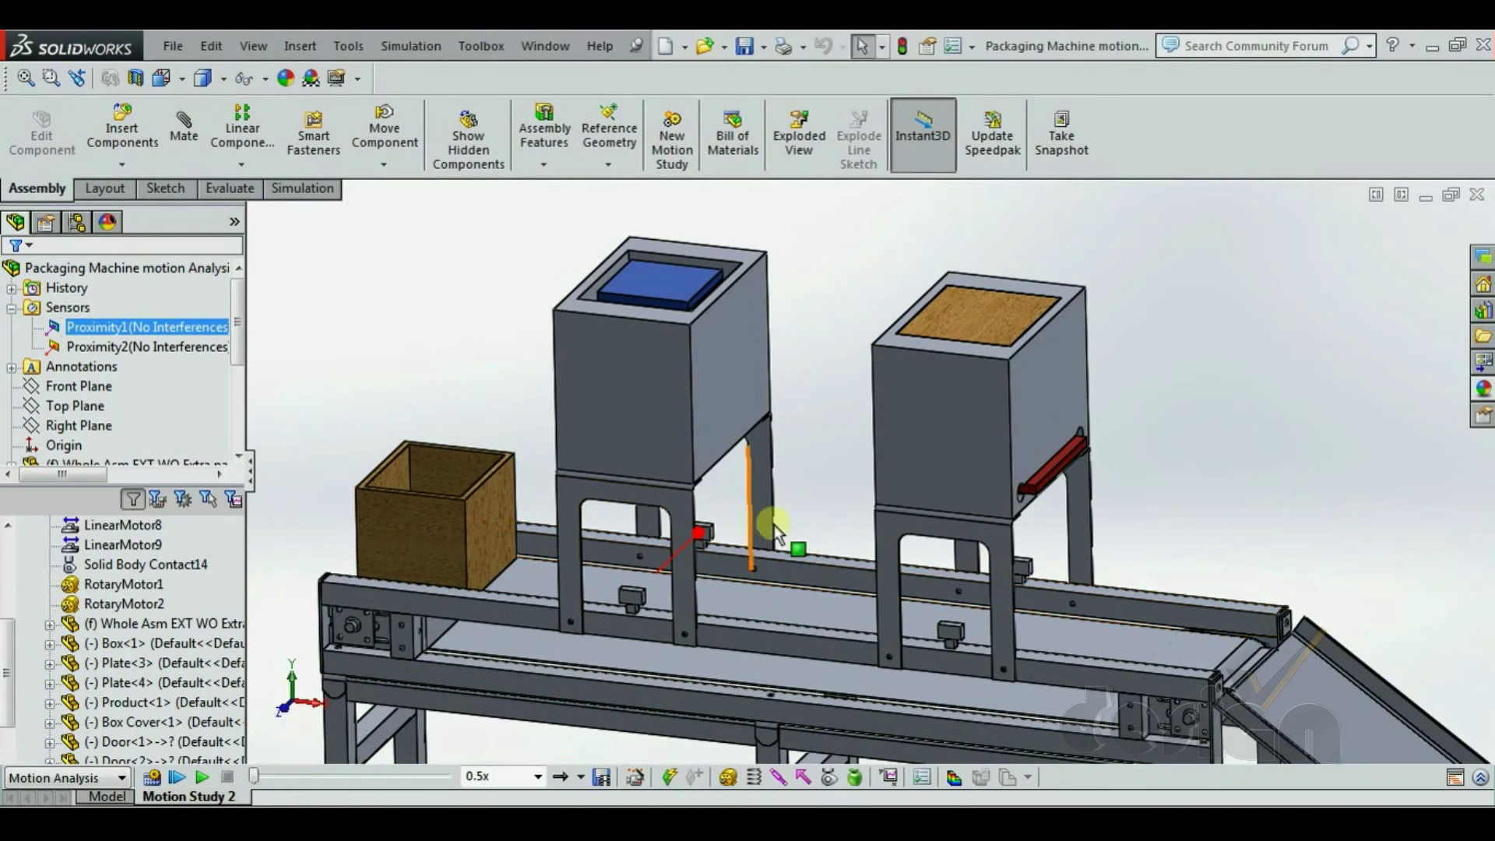
pyautogui.click(845, 520)
pyautogui.click(210, 348)
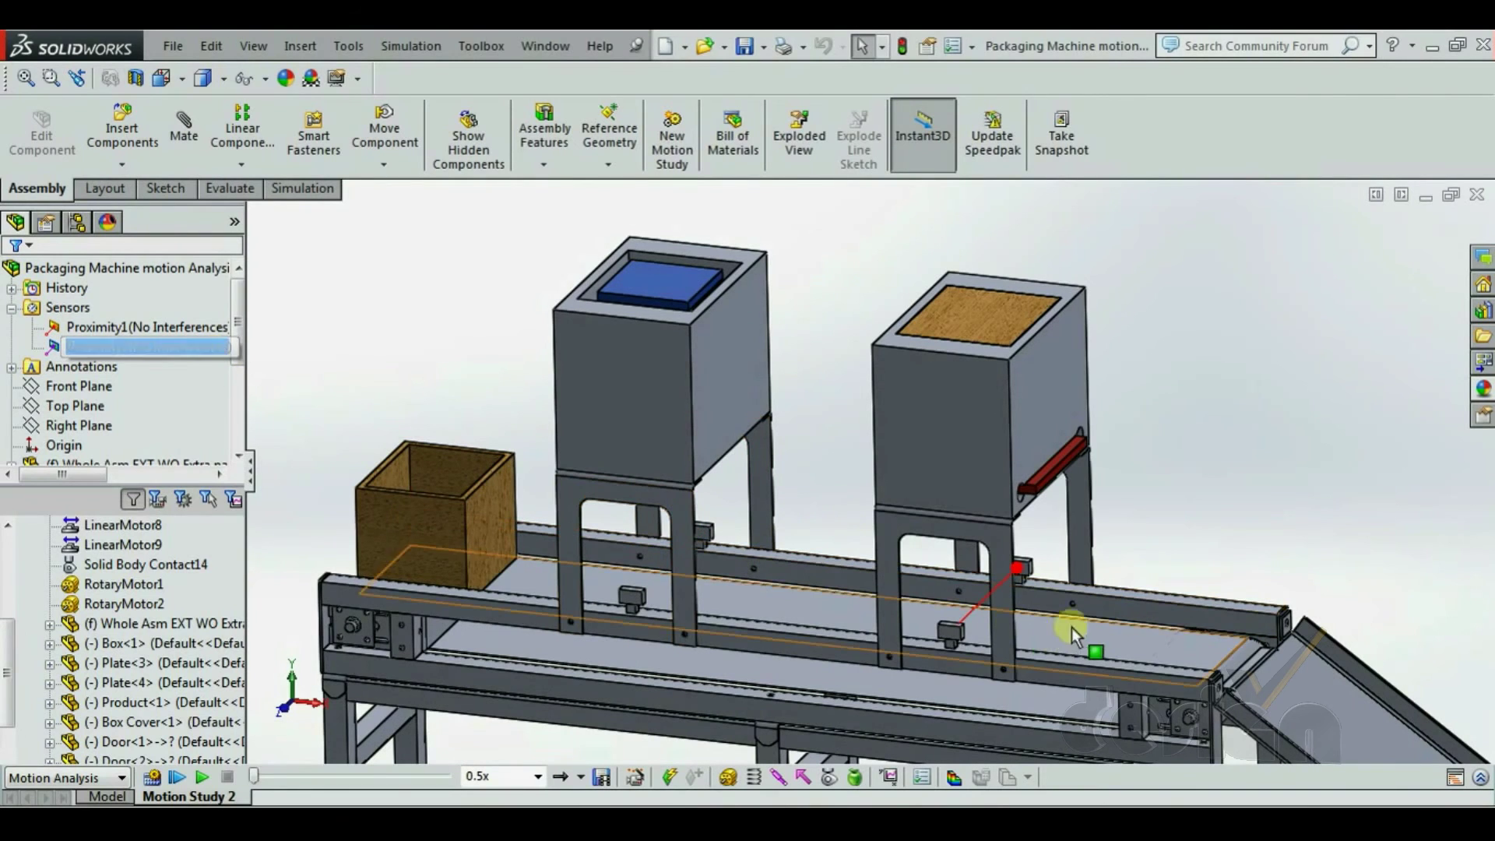
pyautogui.click(1220, 551)
pyautogui.scroll(-5, 832, 671)
# Step: Snap to a straight front view (Ctrl+1) and zoom to frame the machine
pyautogui.moveTo(831, 671); pyautogui.dragTo(863, 661, button='middle')
pyautogui.scroll(3, 721, 529)
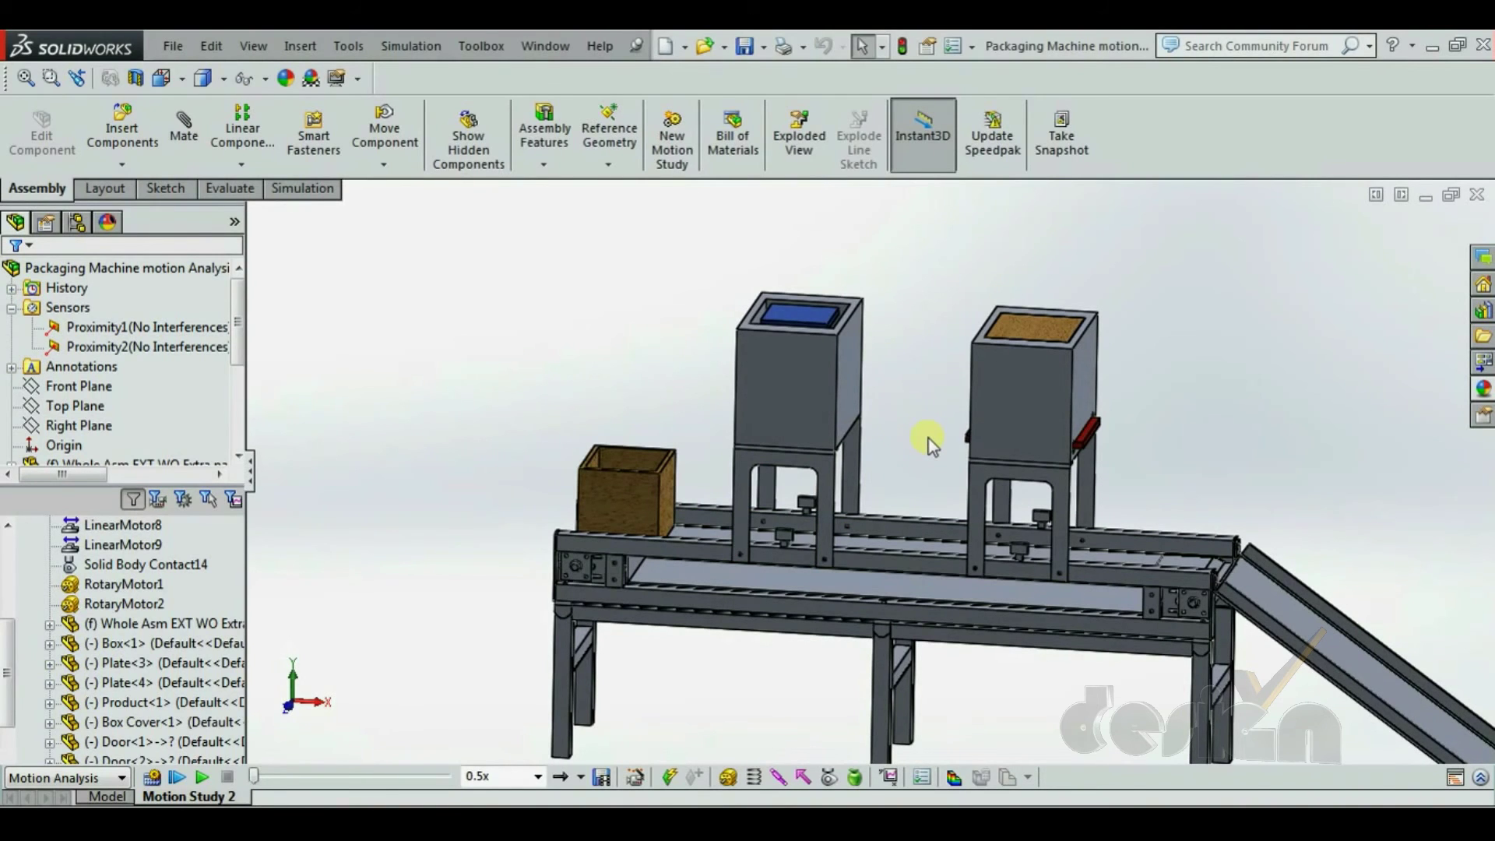
pyautogui.hotkey('ctrl', '1')
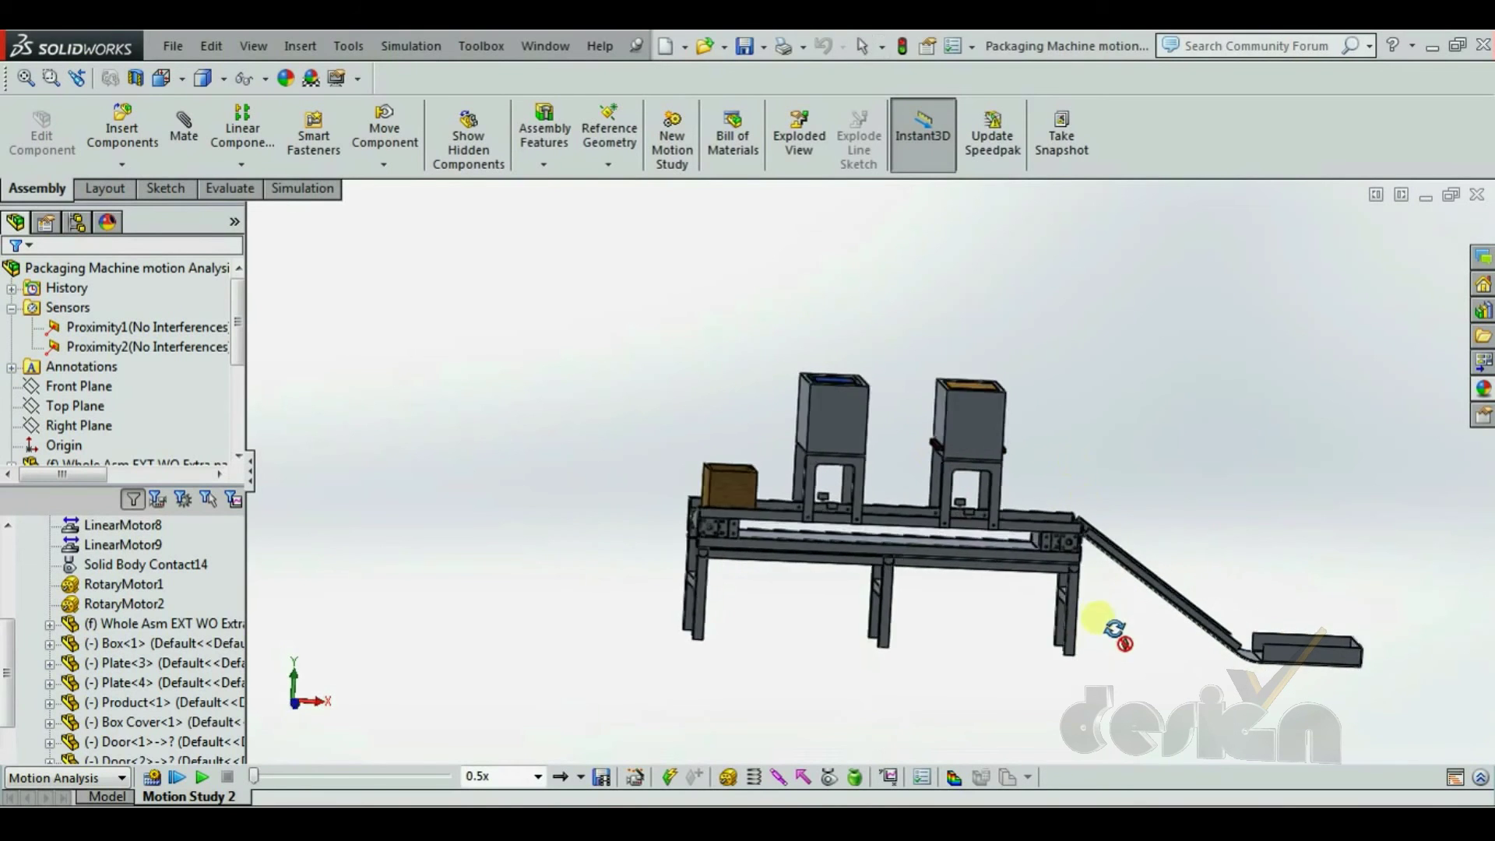
pyautogui.scroll(-2, 1152, 540)
pyautogui.scroll(-2, 1100, 377)
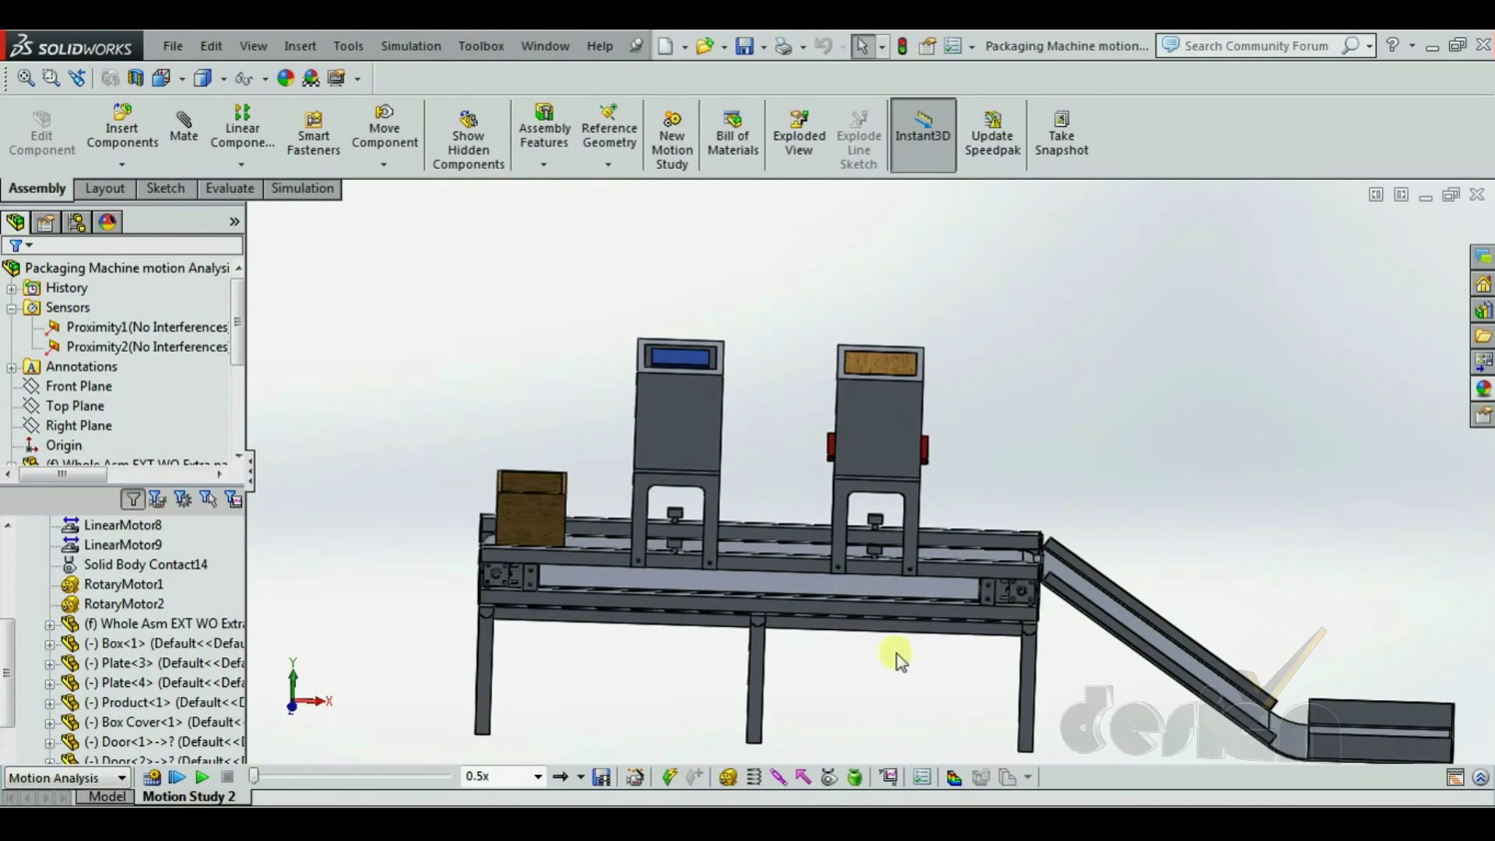
pyautogui.scroll(2, 863, 721)
pyautogui.scroll(-2, 898, 628)
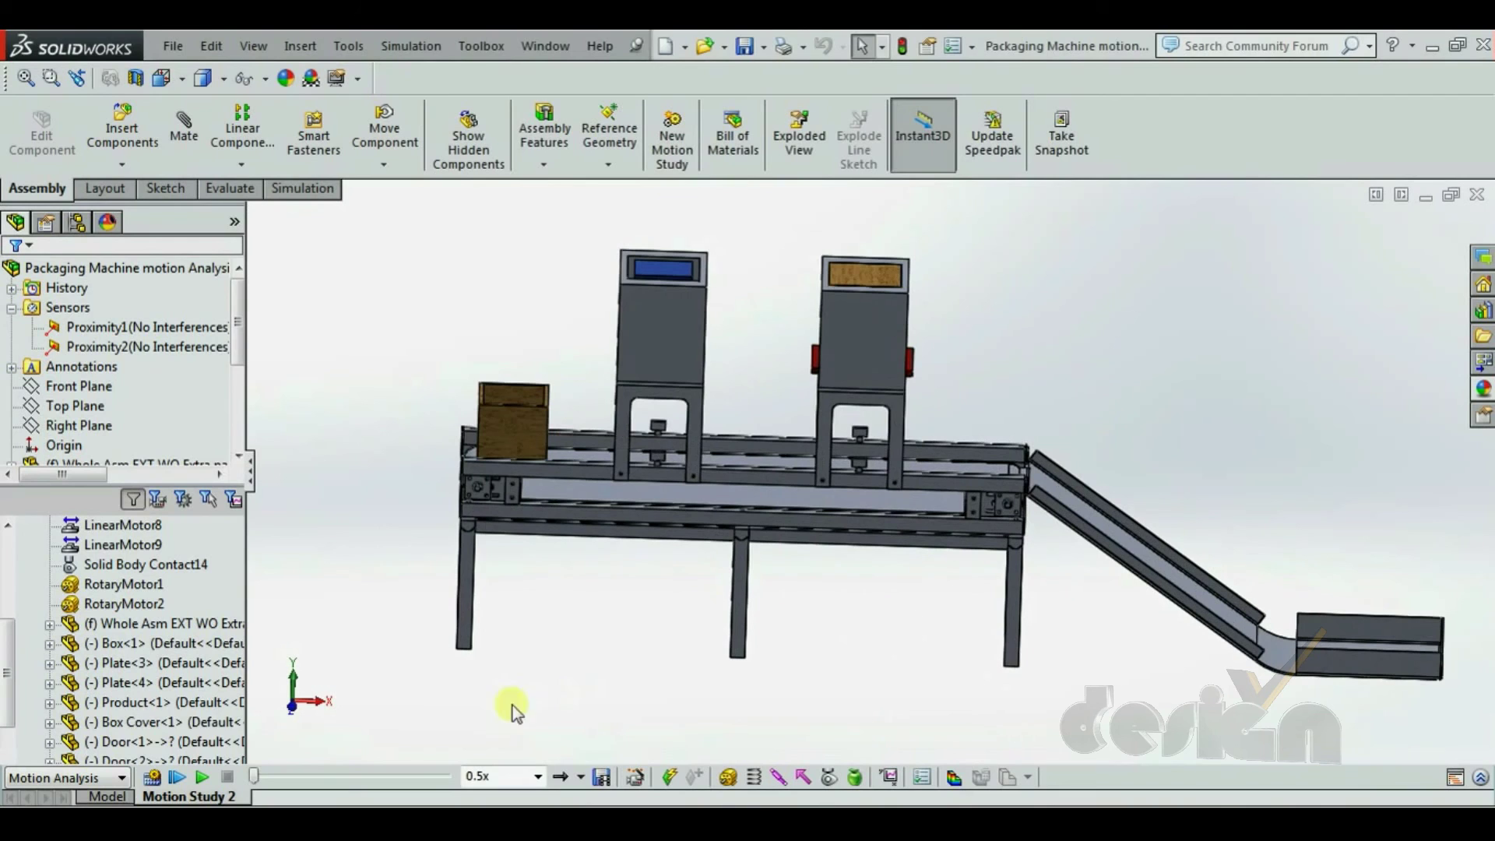
# Step: Play Motion Study 2 and zoom while the box travels along the belt
pyautogui.click(207, 778)
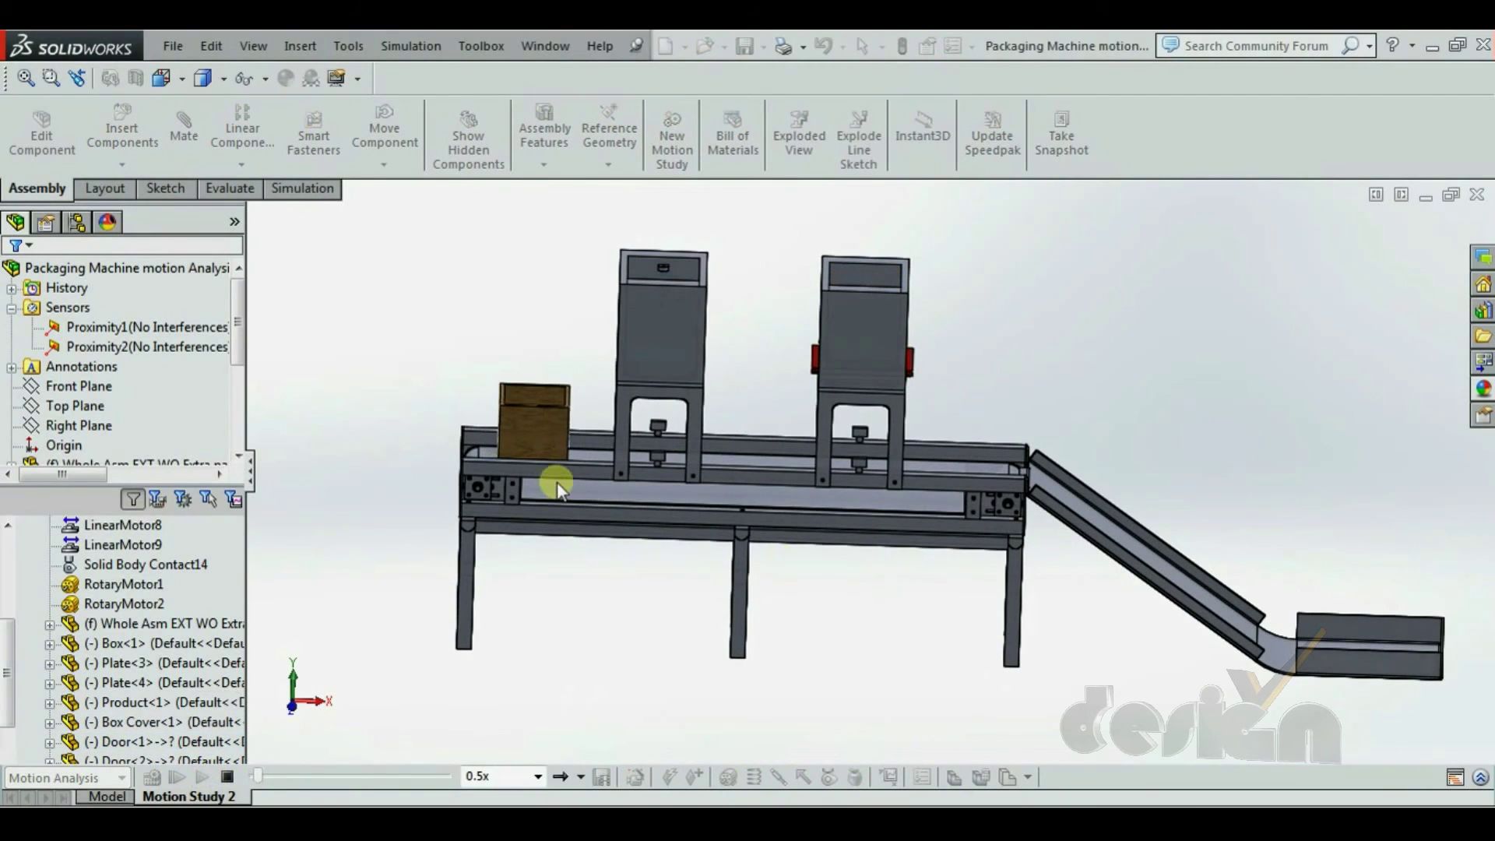
pyautogui.scroll(-1, 825, 424)
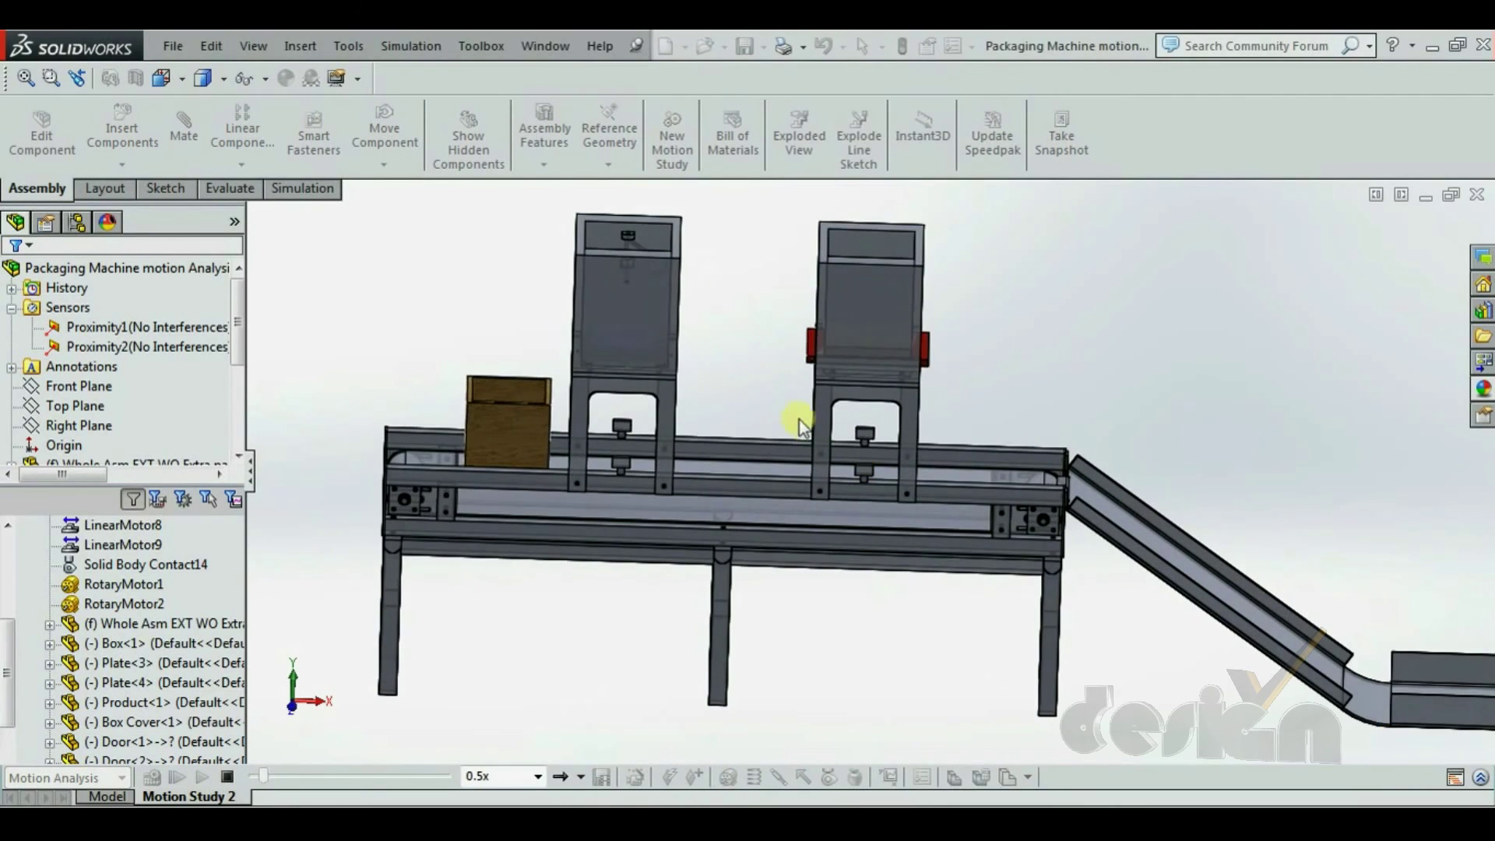
pyautogui.scroll(-1, 711, 413)
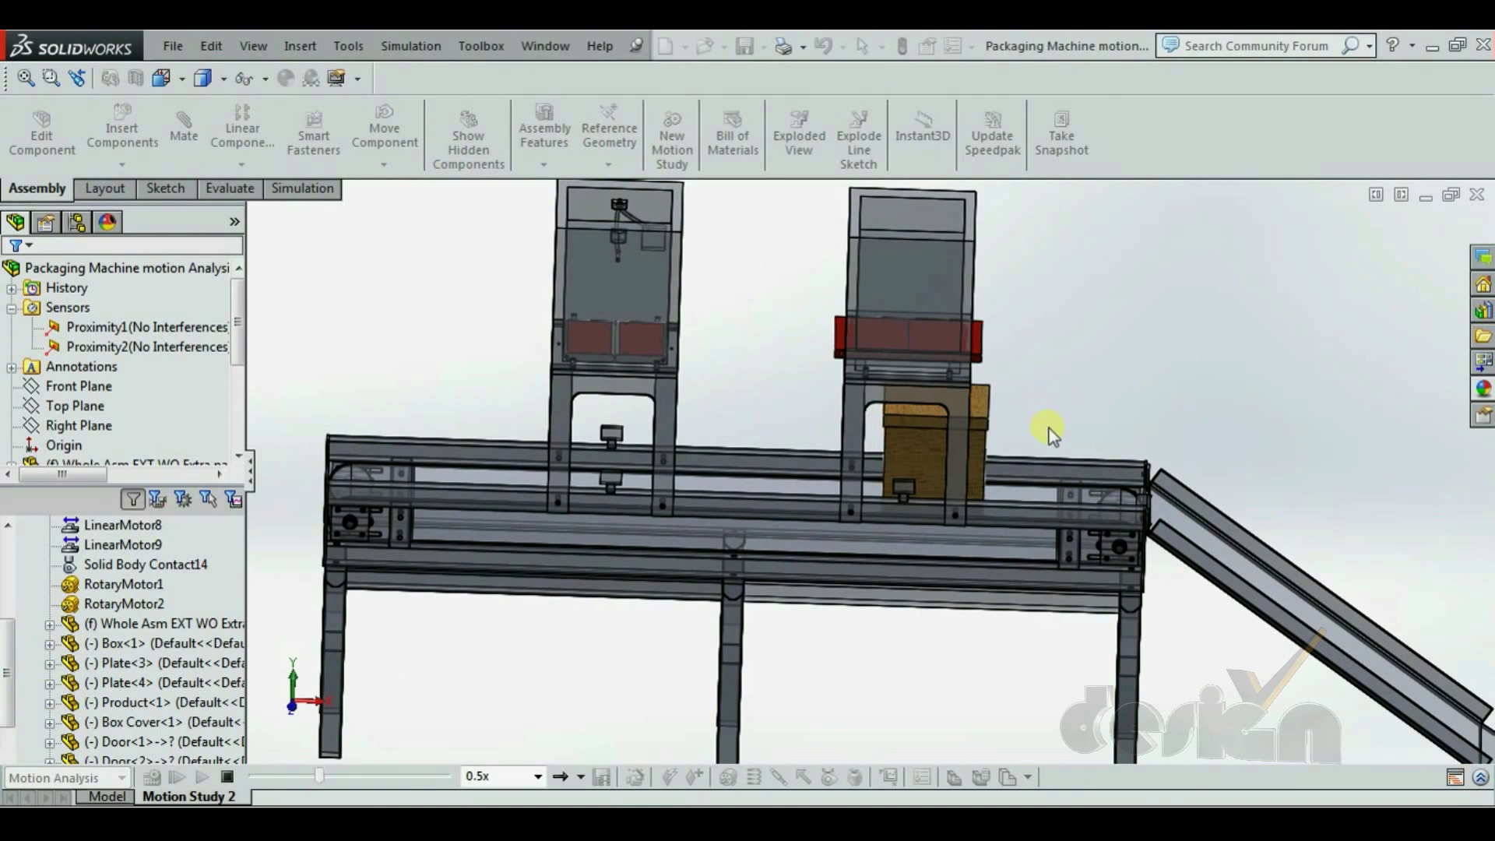
pyautogui.scroll(5, 1135, 389)
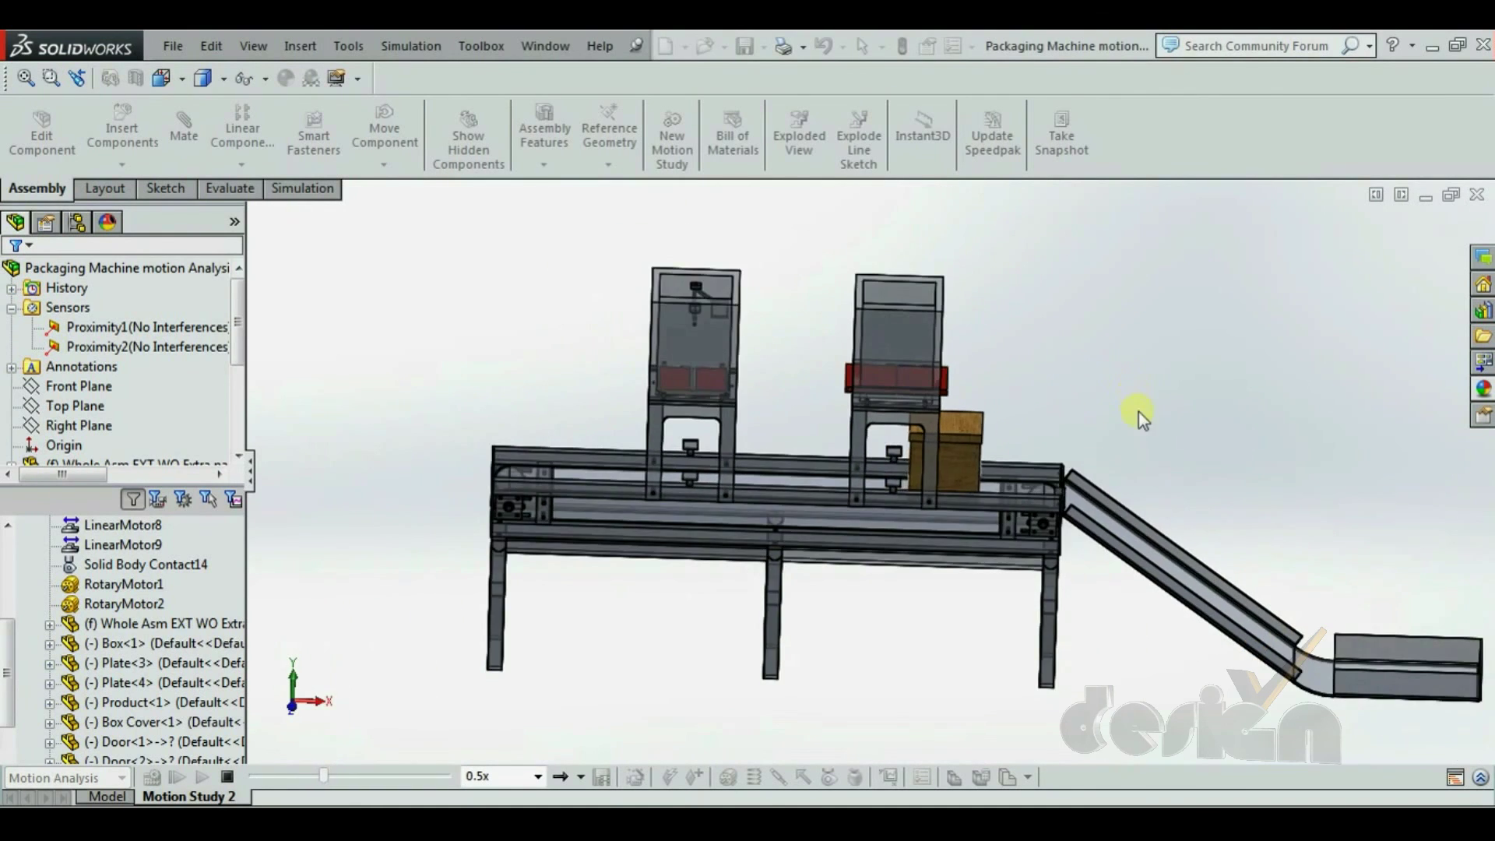